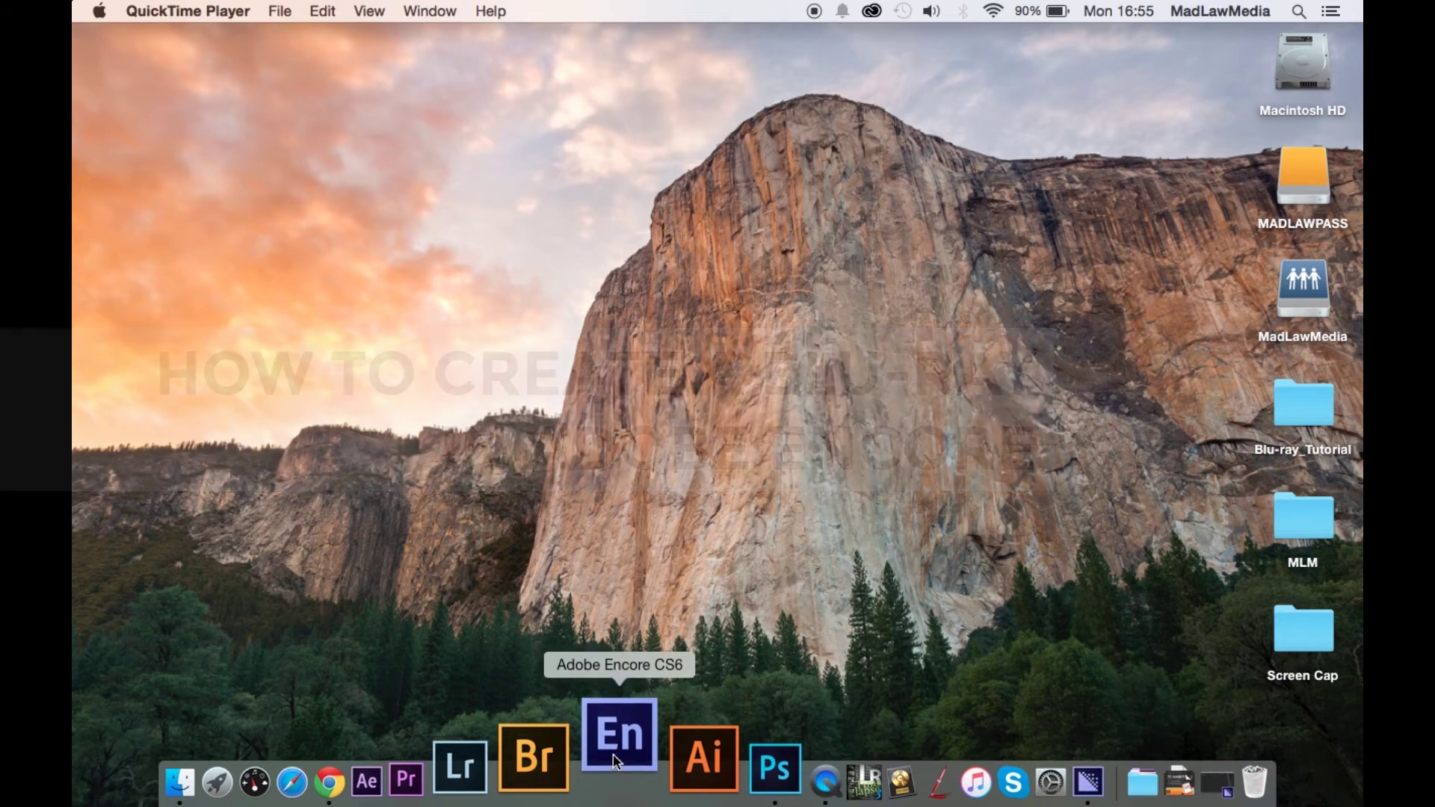
# Launch Adobe Encore CS6 from the Dock and wait for the welcome screen
pyautogui.click(617, 761)
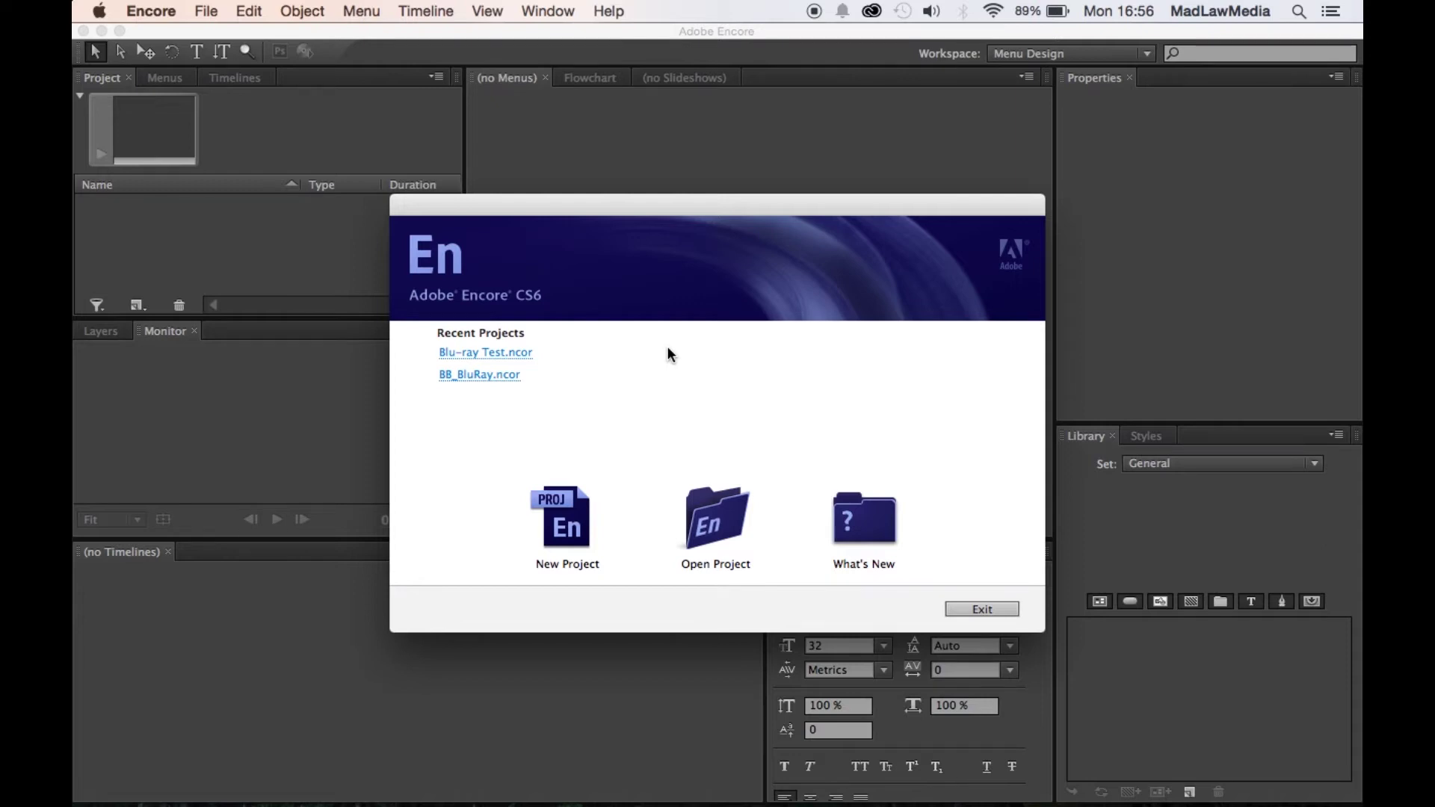
# Create a Blu-ray project named 'Big_Brownie_Test' that keeps the default transcode settings
pyautogui.click(573, 527)
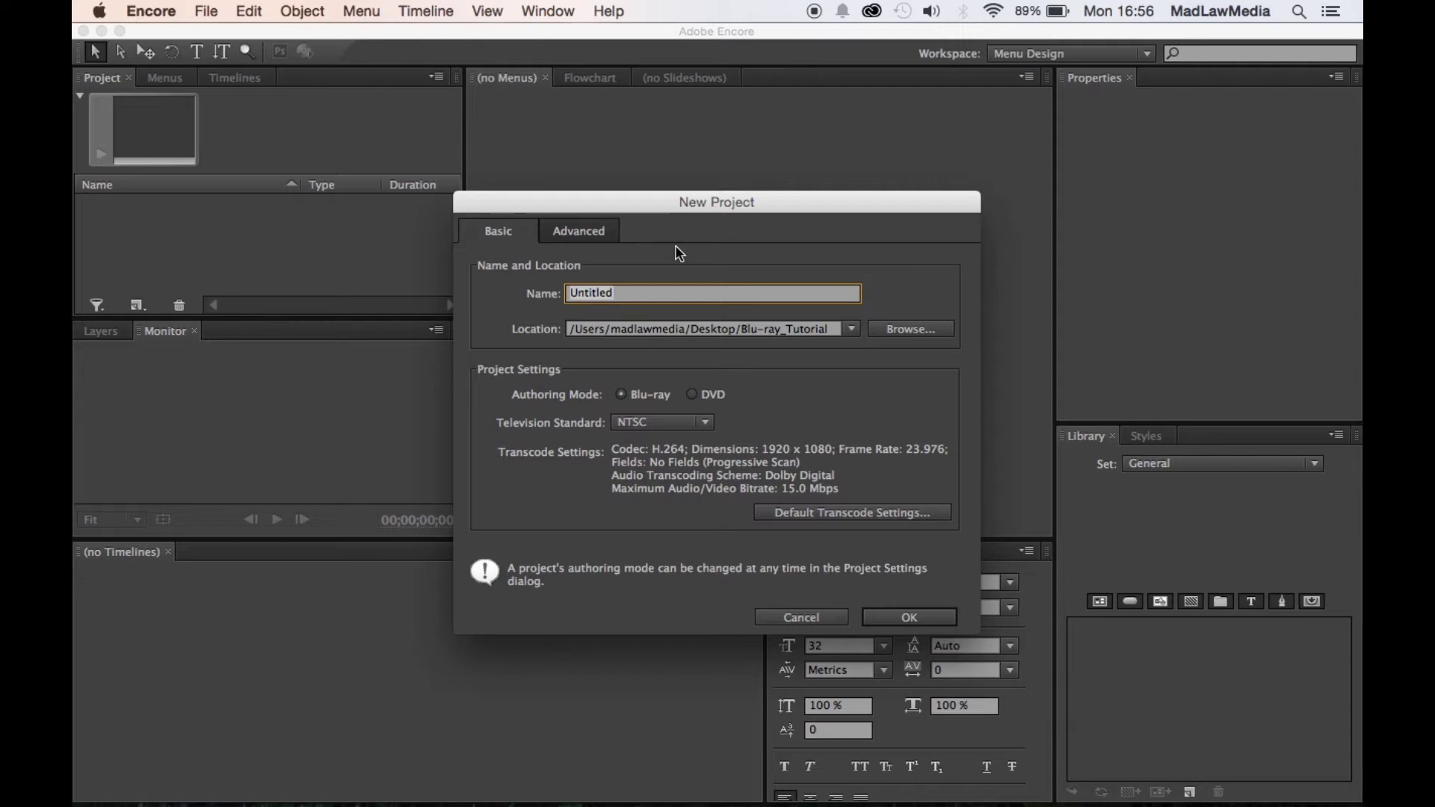
pyautogui.write('Big_Brownie')
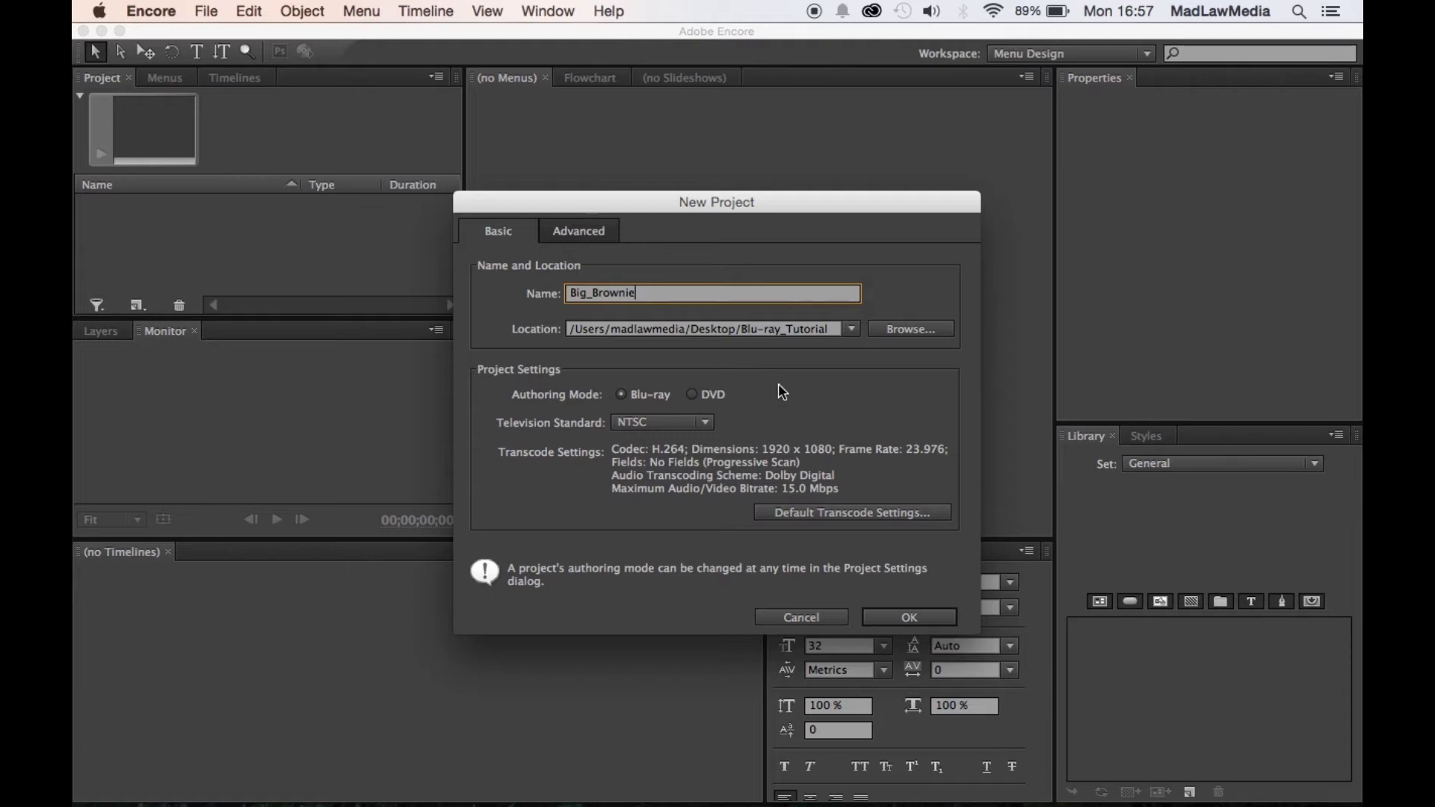
pyautogui.write('_Test')
pyautogui.click(622, 396)
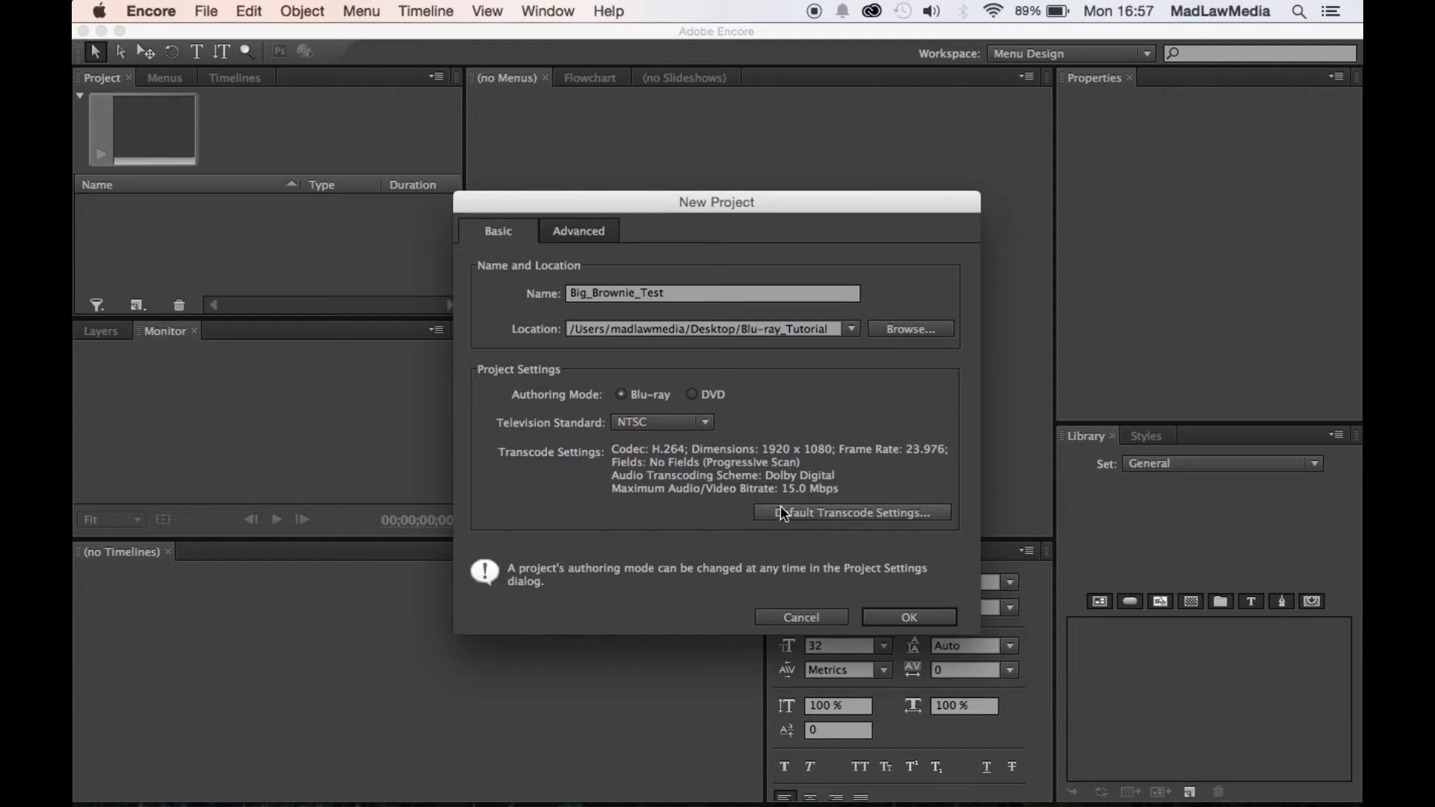
pyautogui.click(805, 514)
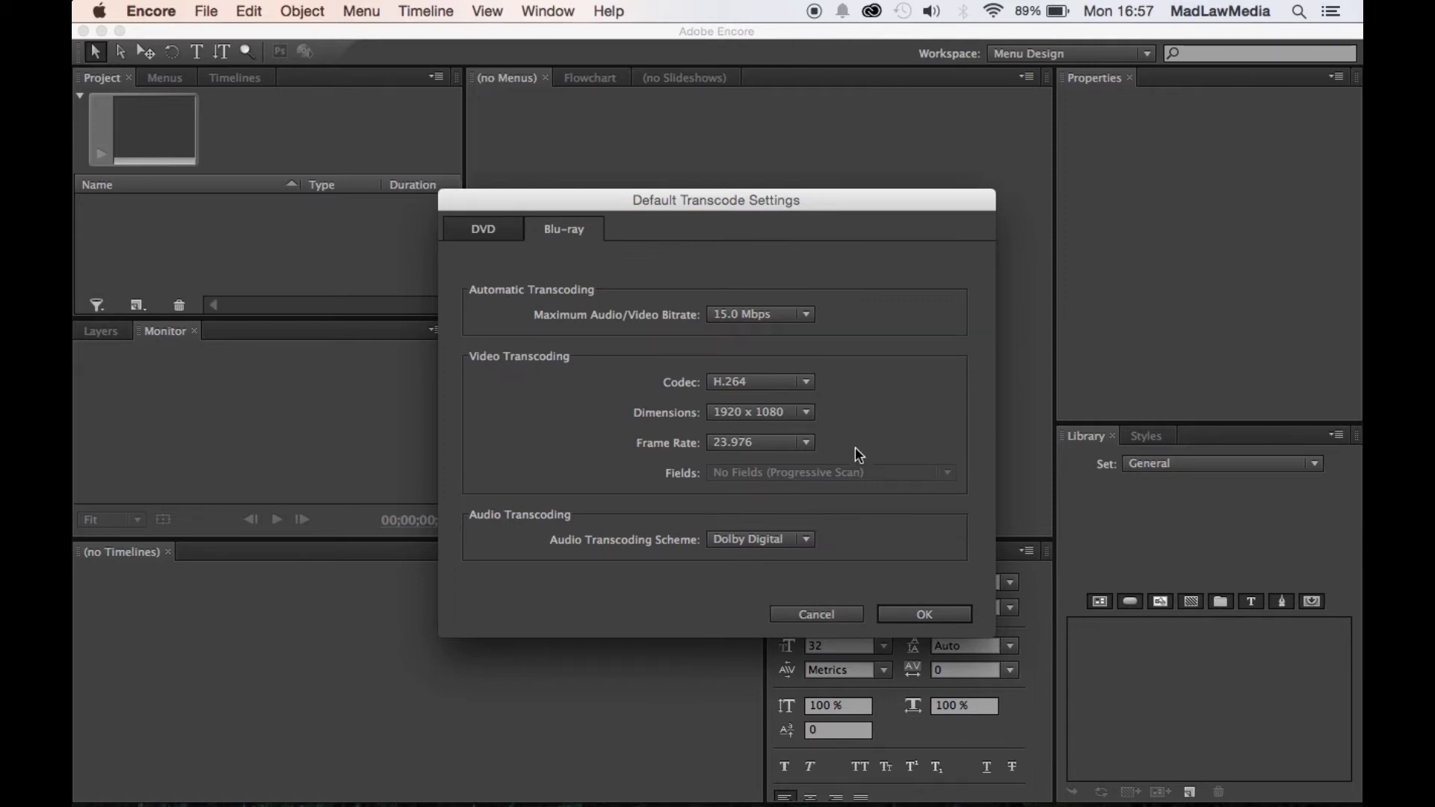
pyautogui.click(894, 614)
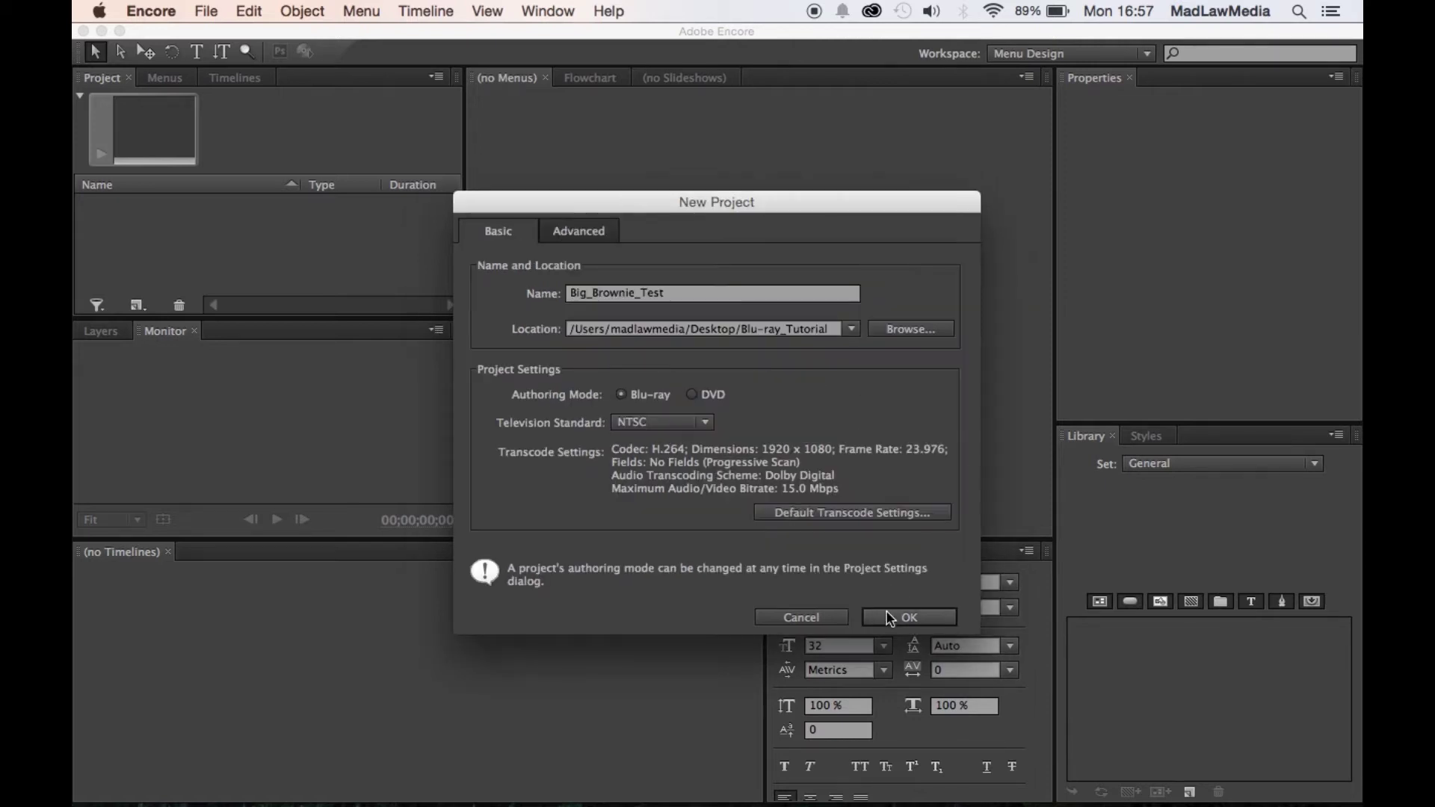
pyautogui.click(901, 617)
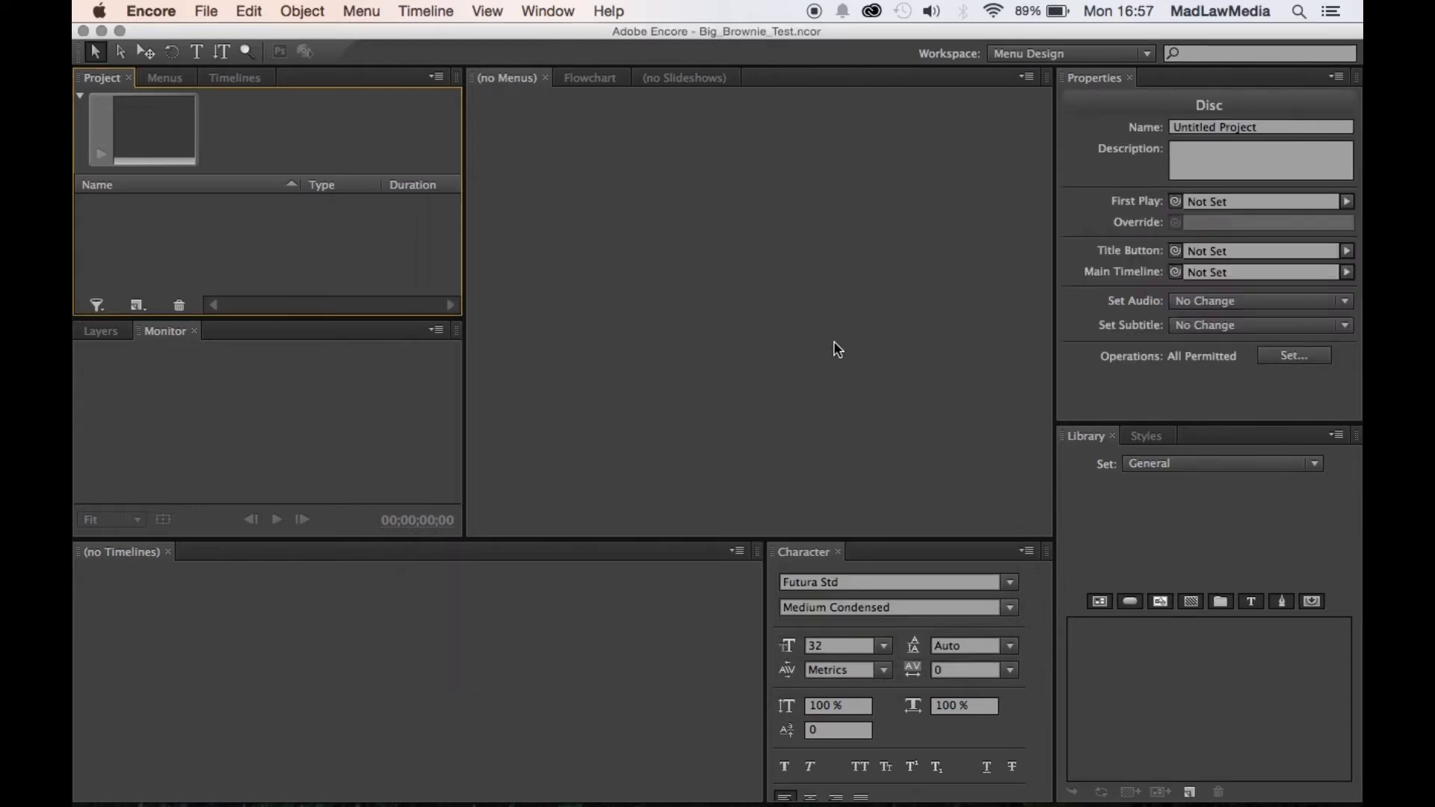
# Enter 'Big Brownie Test' as the Disc Name in the Properties panel
pyautogui.click(1273, 128)
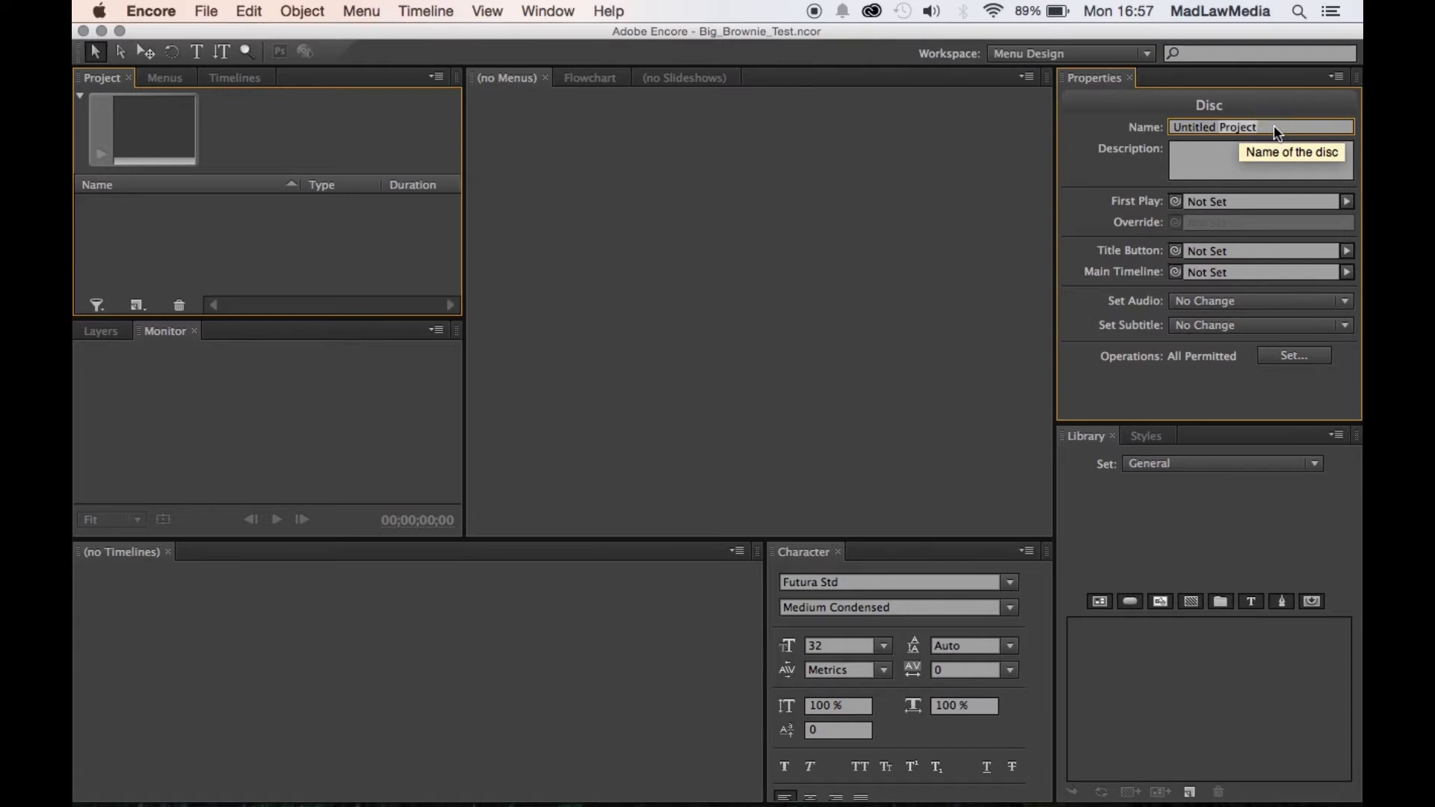
pyautogui.write('Big Brownie Test')
pyautogui.press('Return')
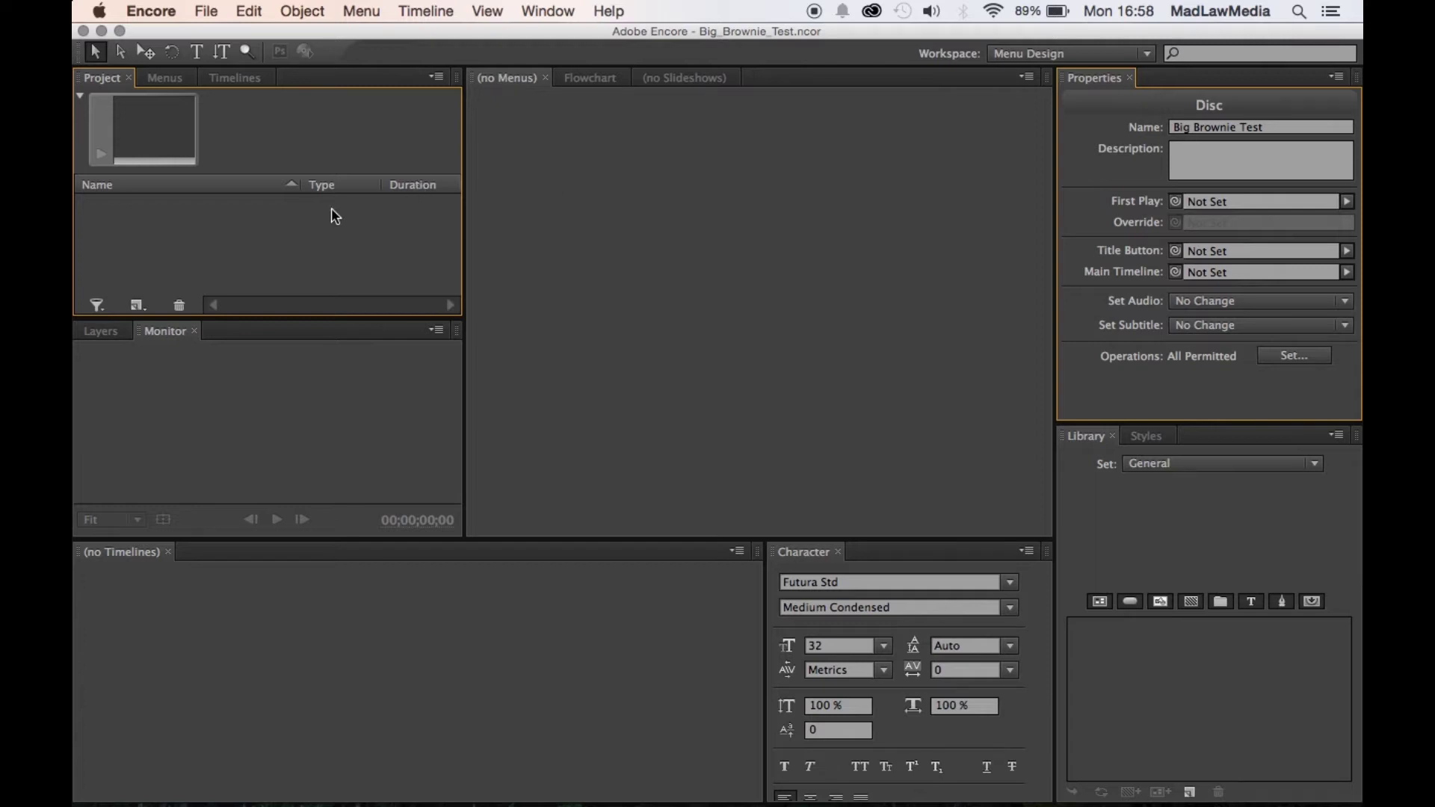
pyautogui.click(269, 240)
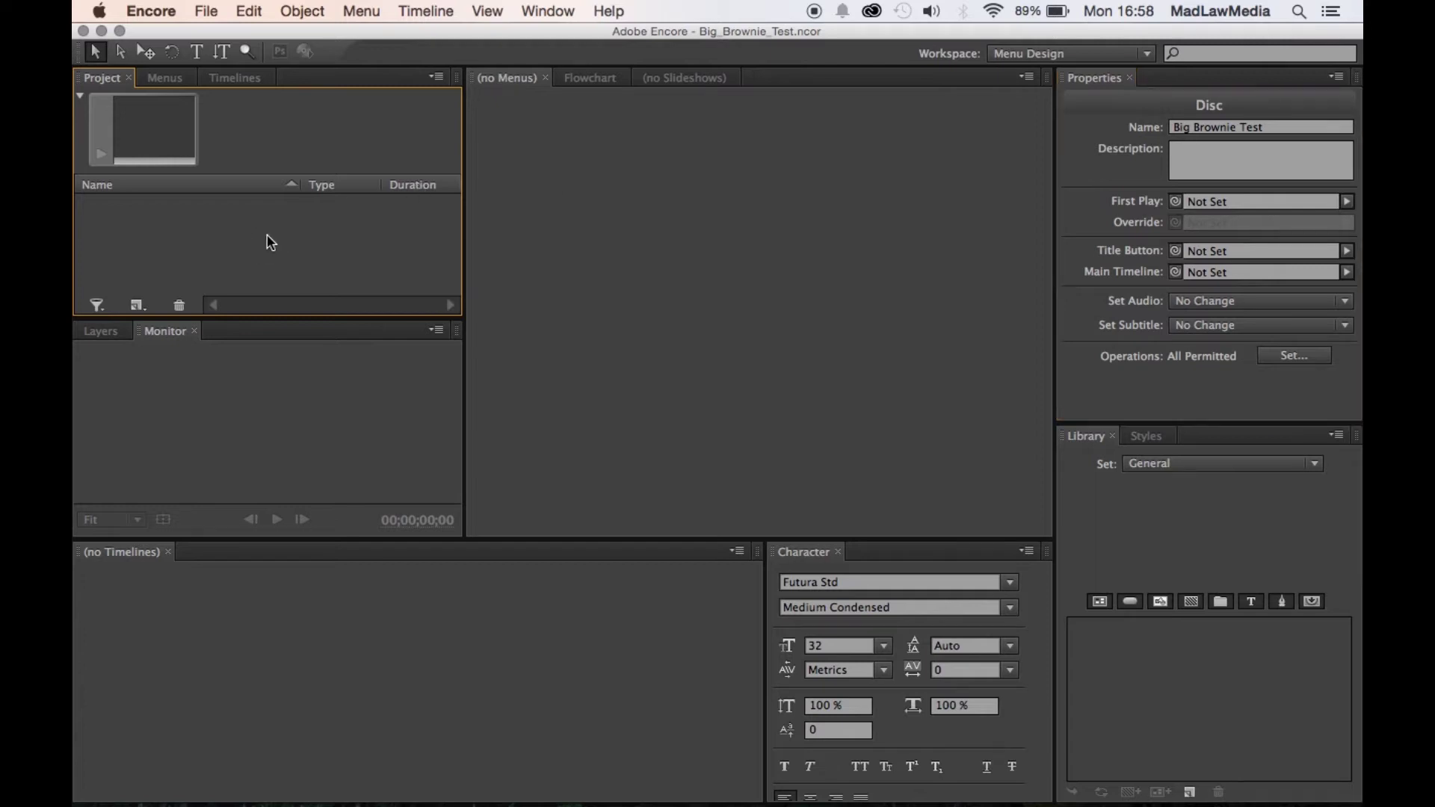
# Start Import As > Timeline and browse to the BTF folder on the MADLAWPASS drive
pyautogui.rightClick(178, 236)
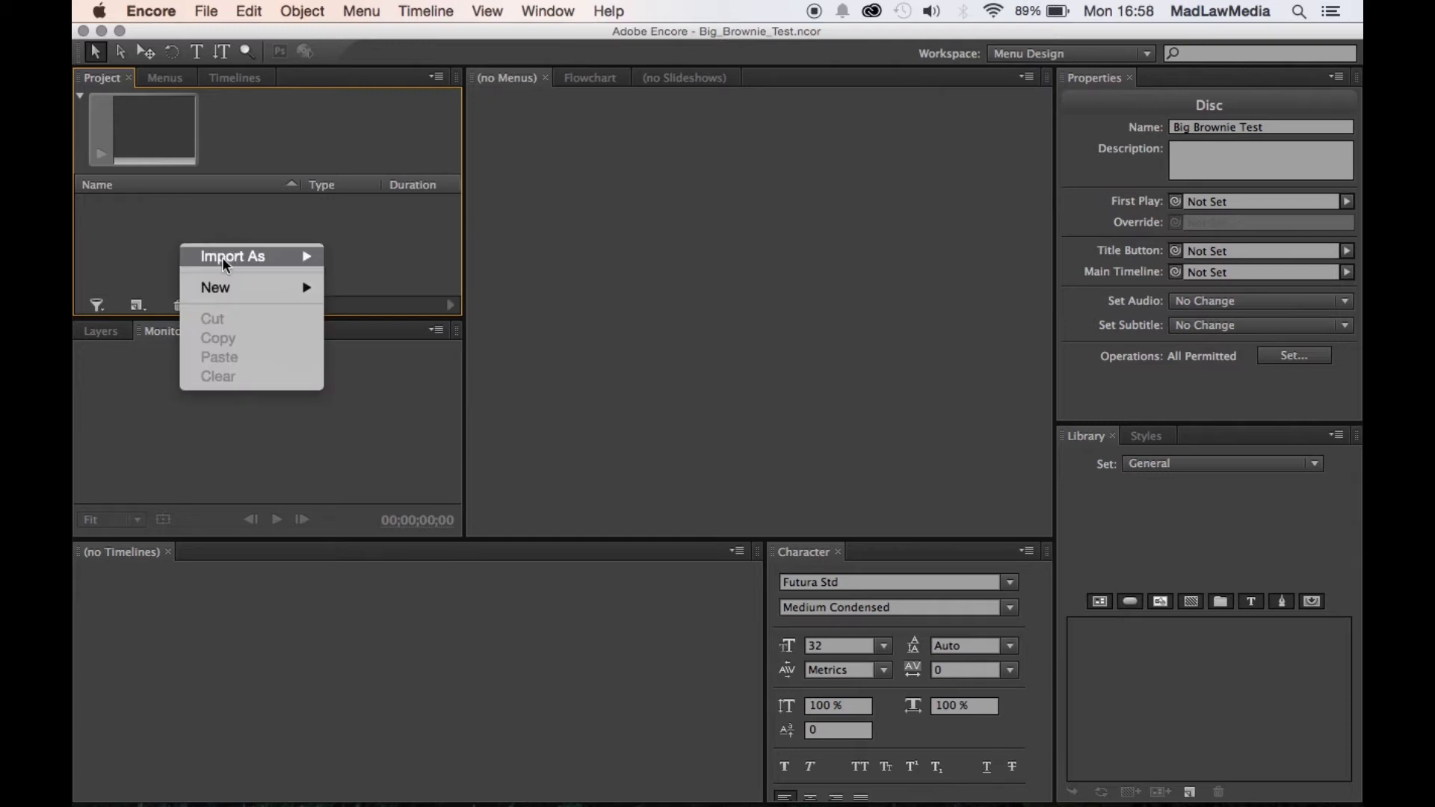
pyautogui.moveTo(222, 258)
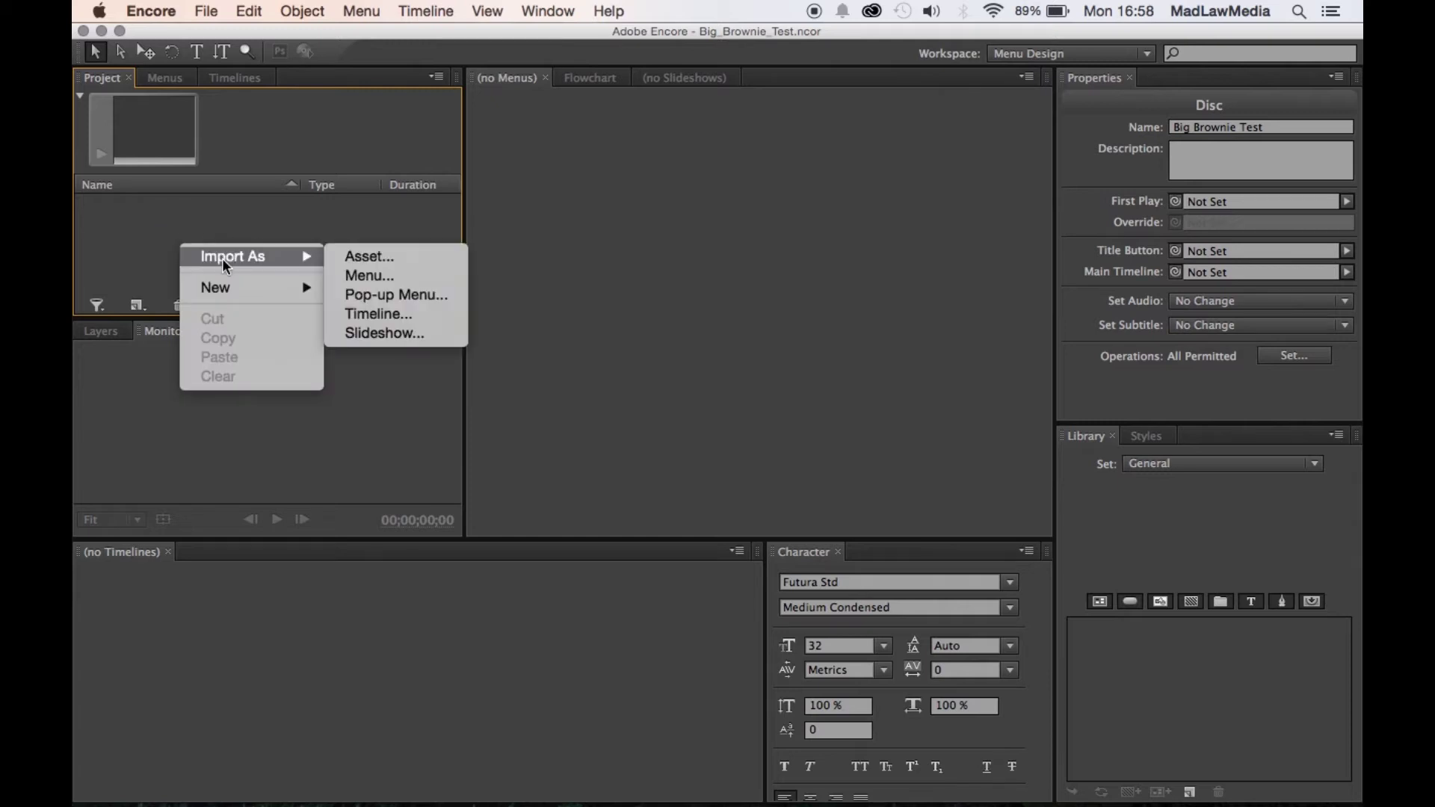
pyautogui.click(378, 314)
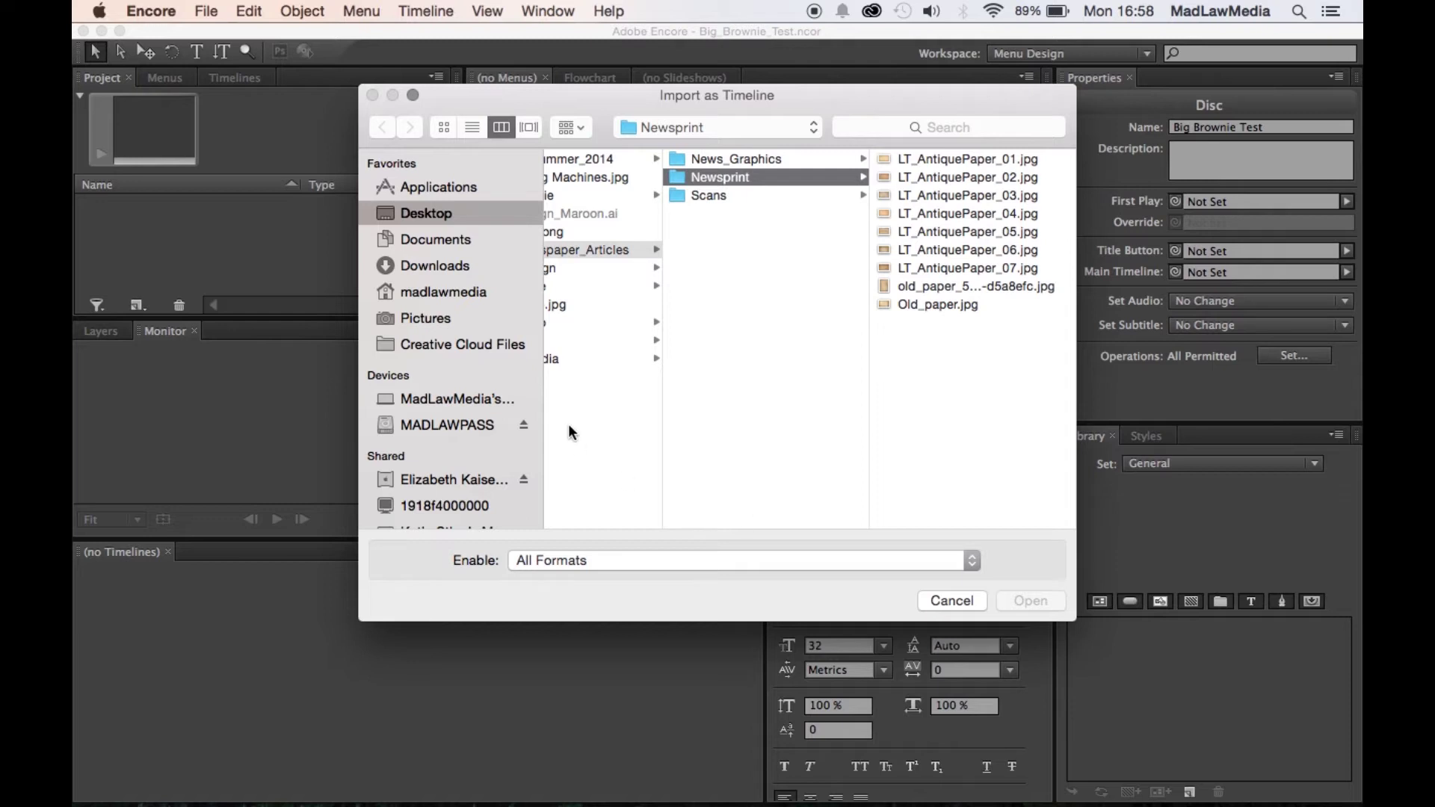
pyautogui.hscroll(-5, 571, 432)
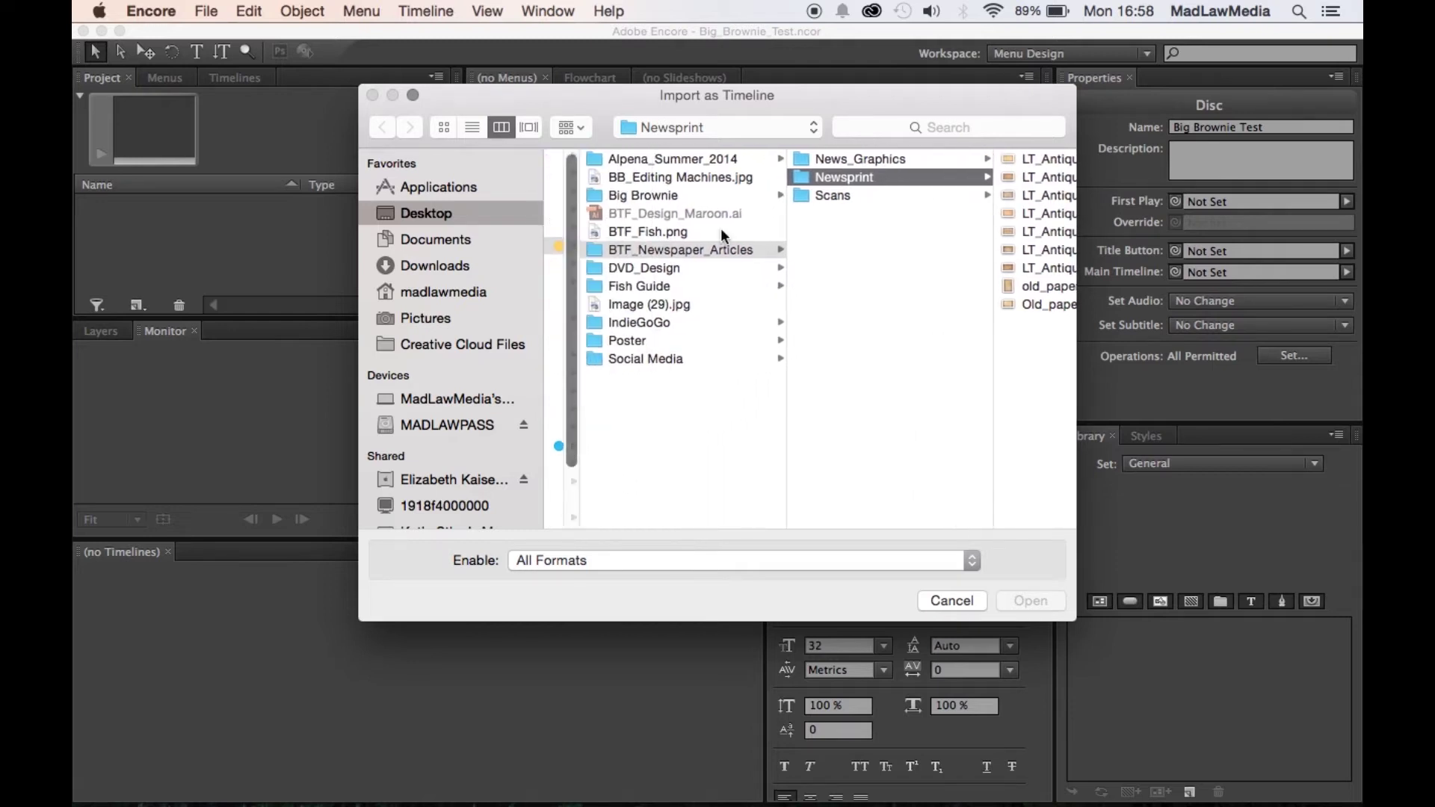
pyautogui.click(444, 424)
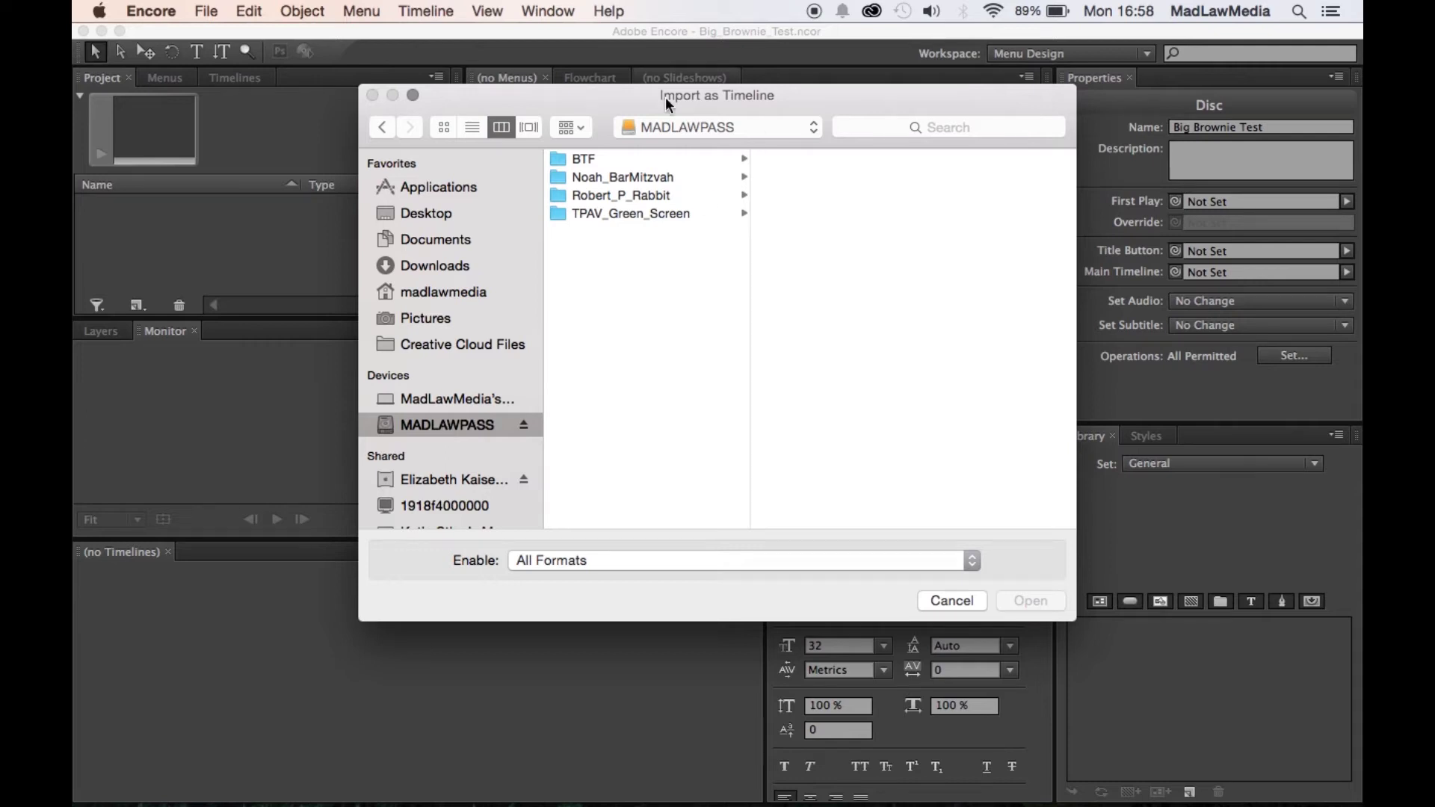
pyautogui.click(623, 157)
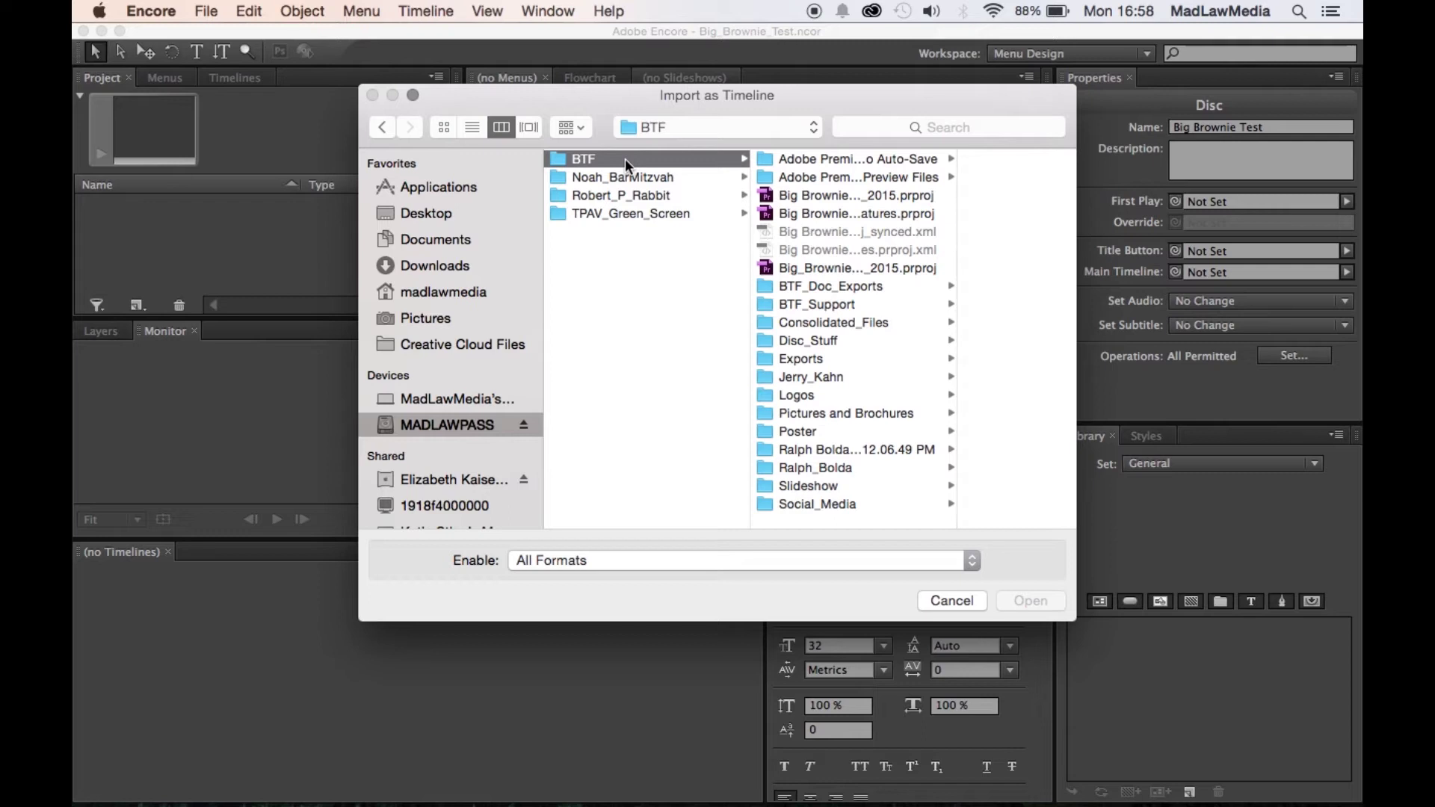
pyautogui.moveTo(463, 800)
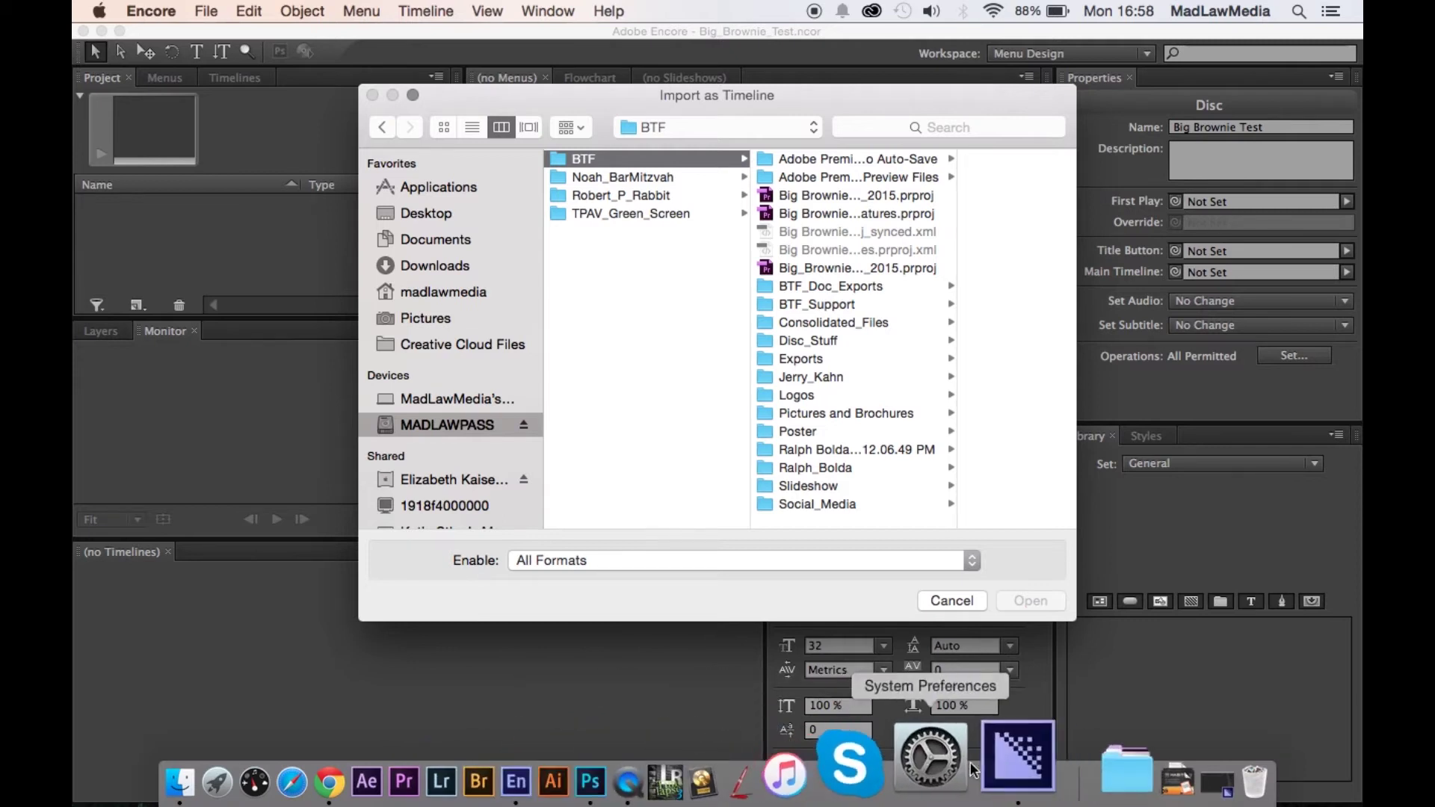
# In Media Encoder, set the queued BB_Slideshow.mp4 export format to MPEG2 Blu-ray
pyautogui.click(999, 756)
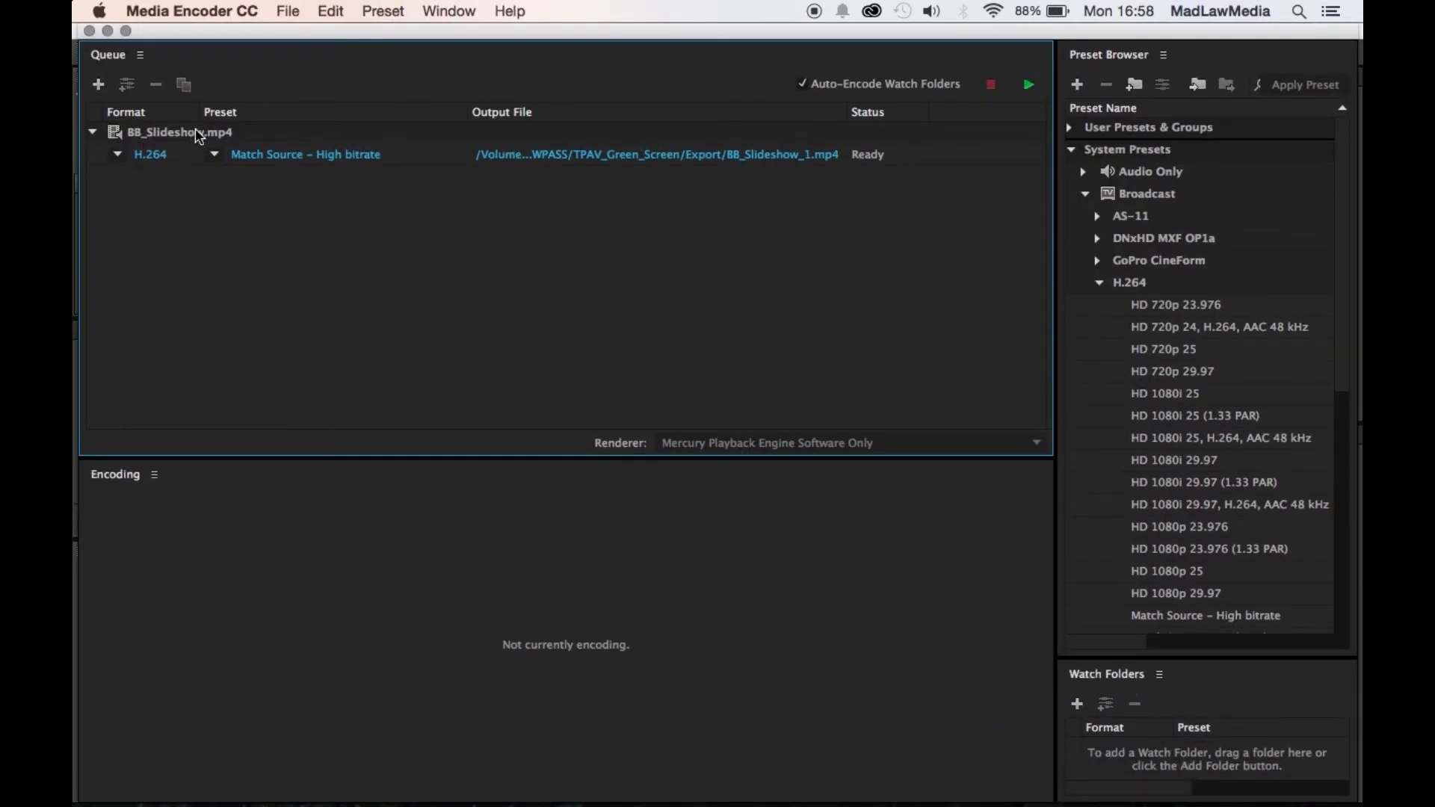
pyautogui.click(307, 157)
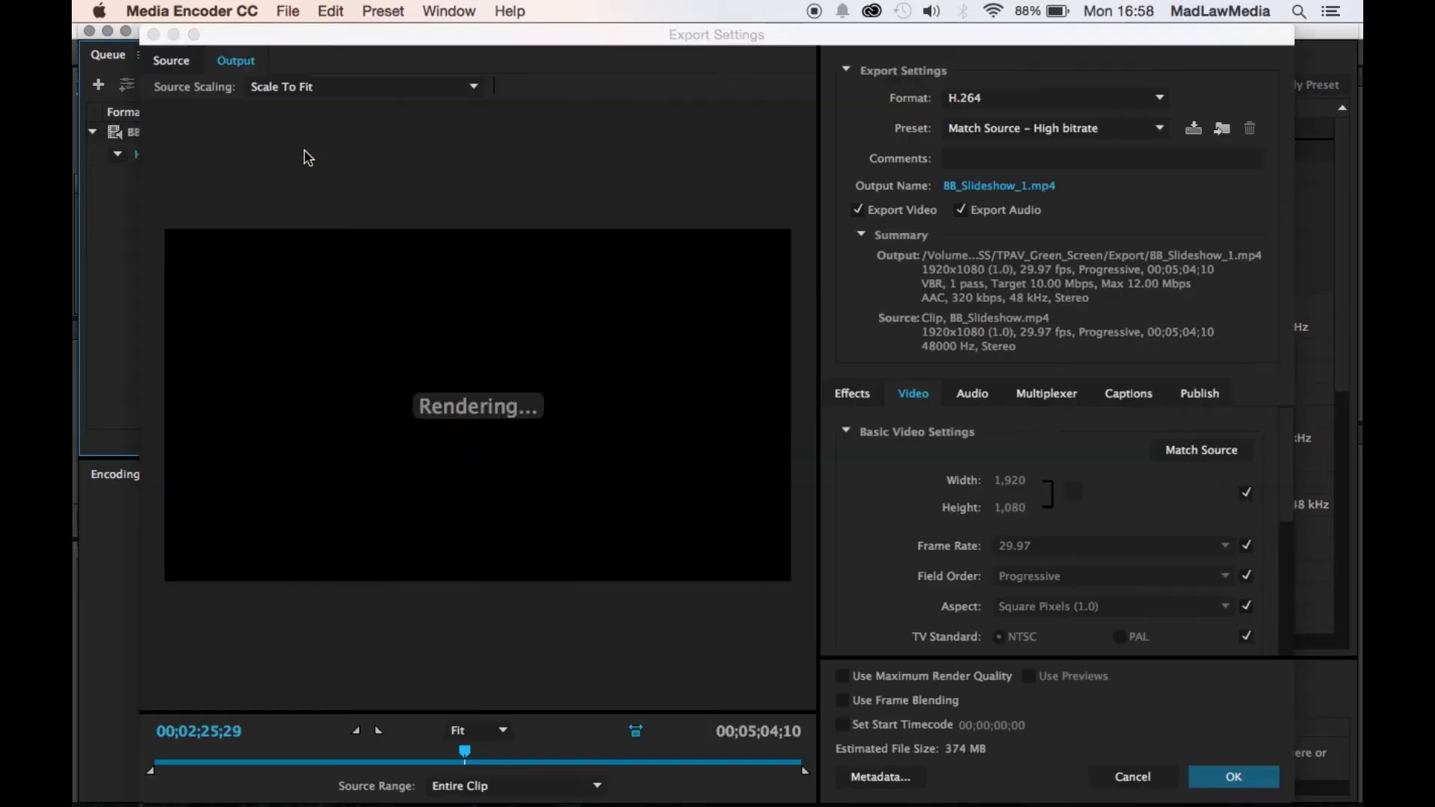
pyautogui.click(1006, 98)
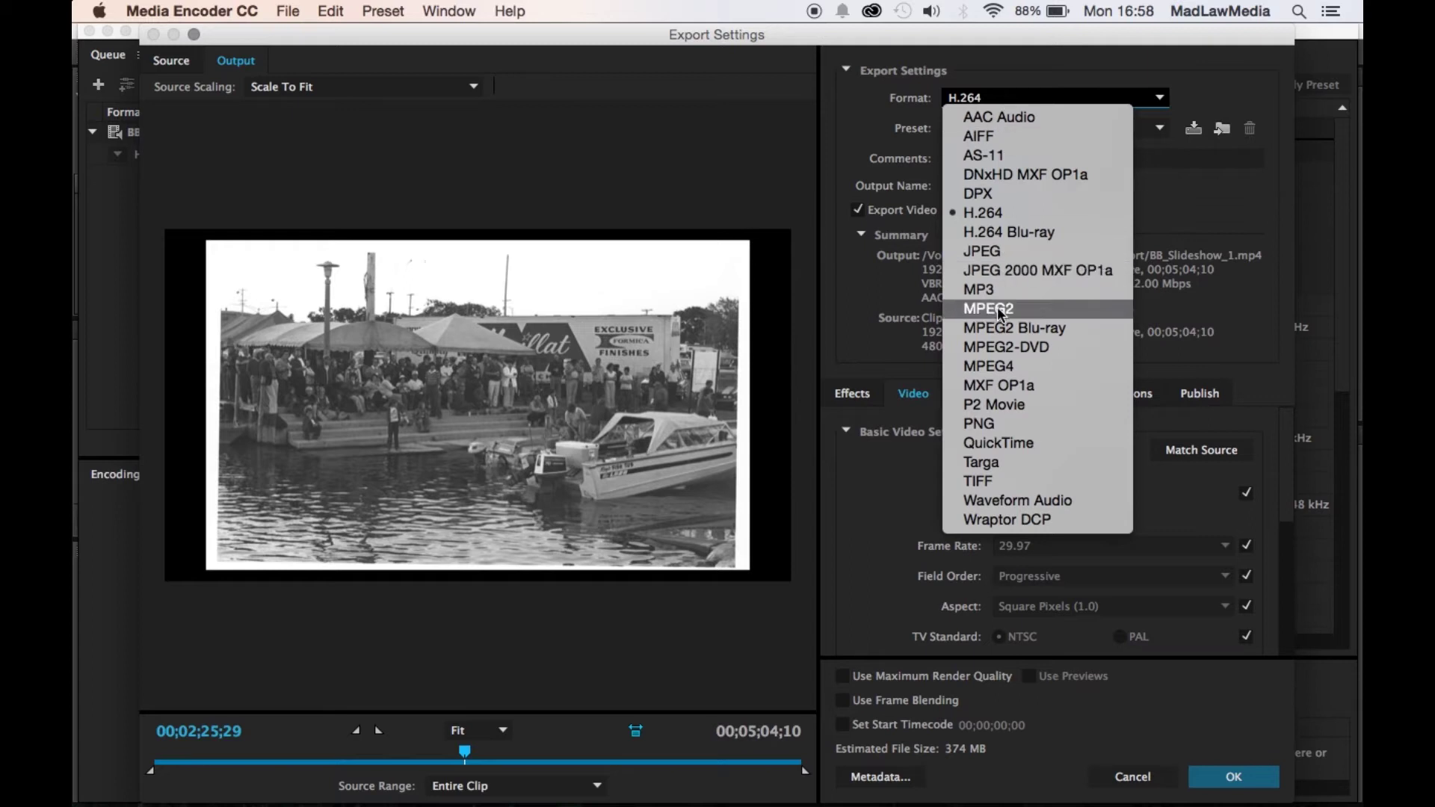
pyautogui.click(1087, 330)
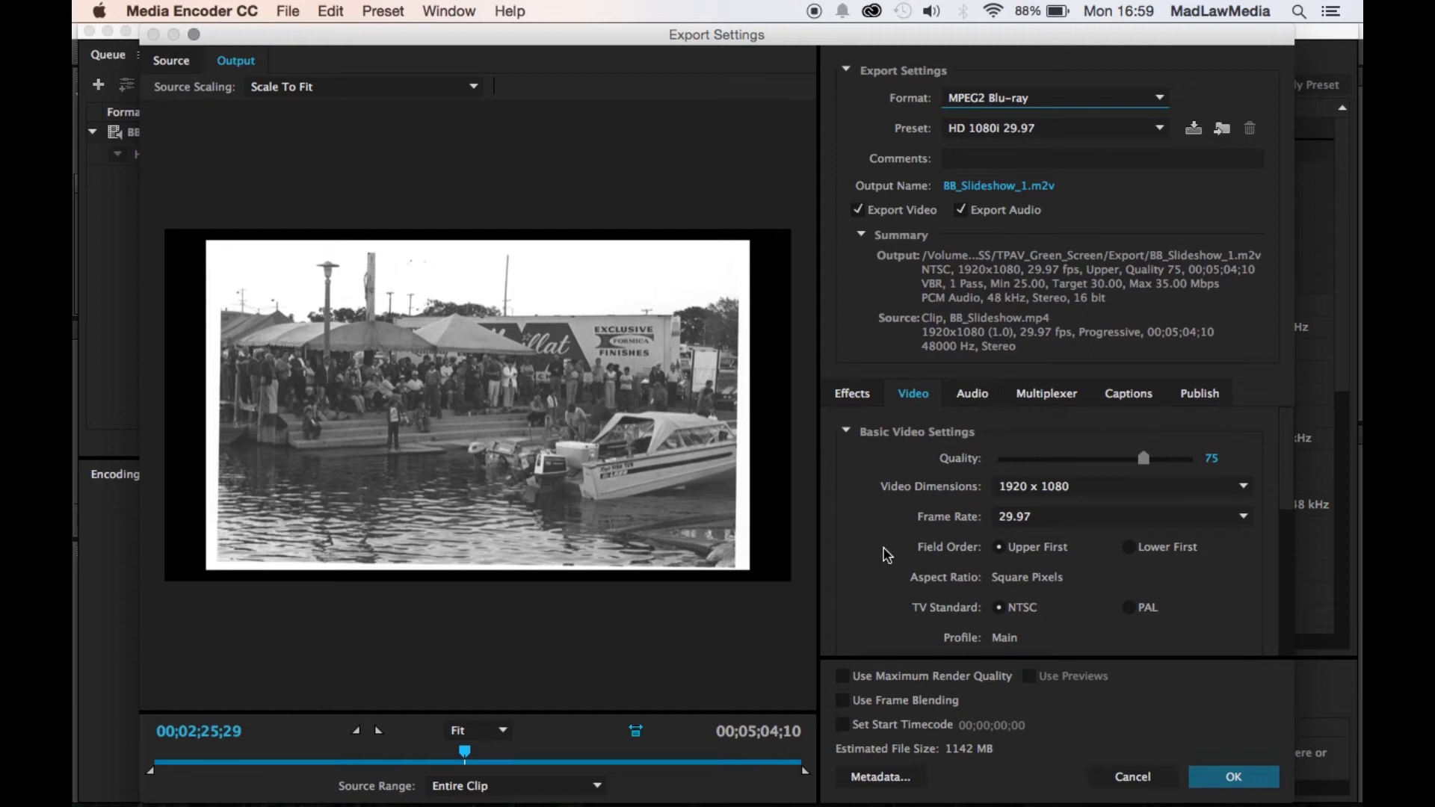
# Use two-pass VBR bitrate encoding at 23.976 fps and confirm the export settings
pyautogui.scroll(-10, 879, 559)
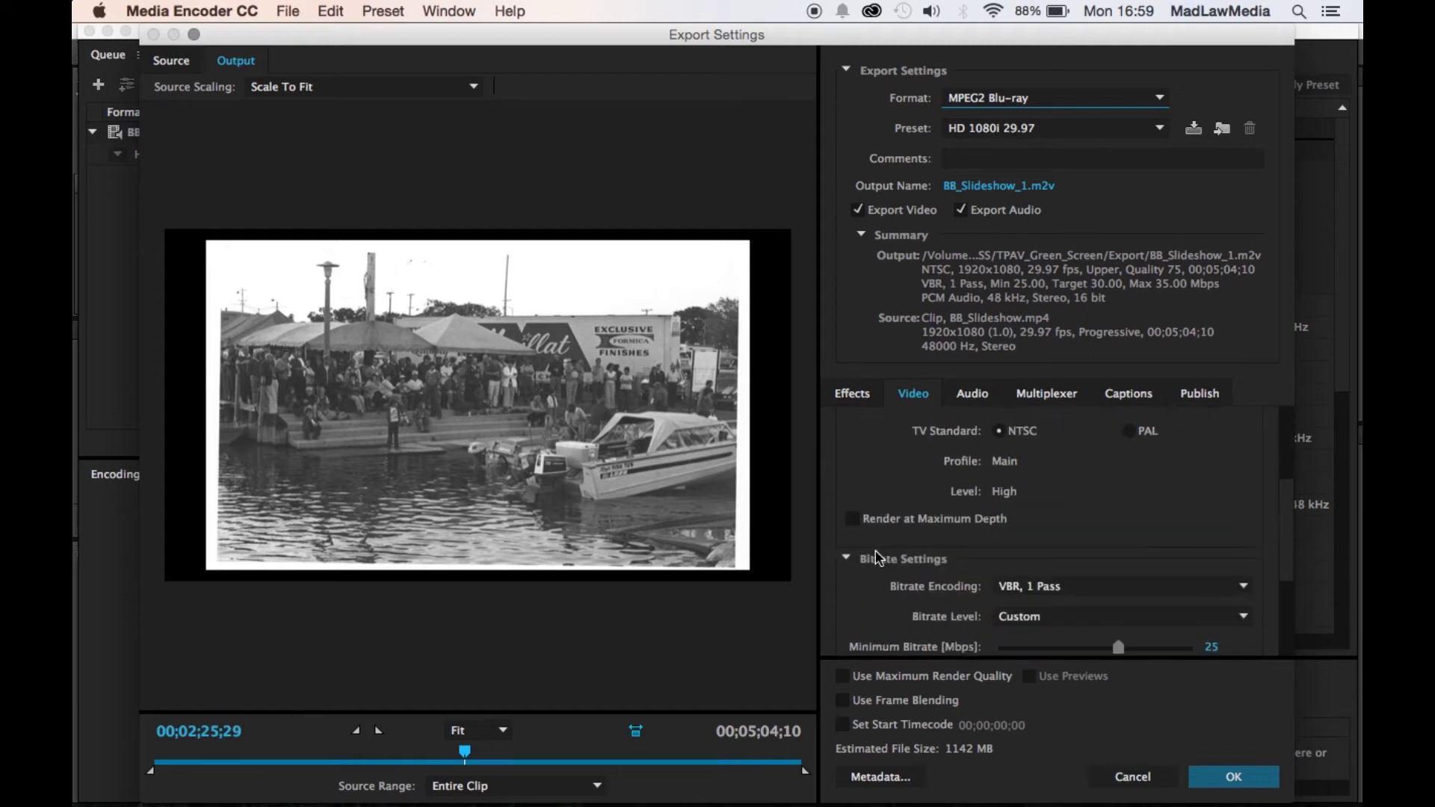
pyautogui.scroll(2, 881, 568)
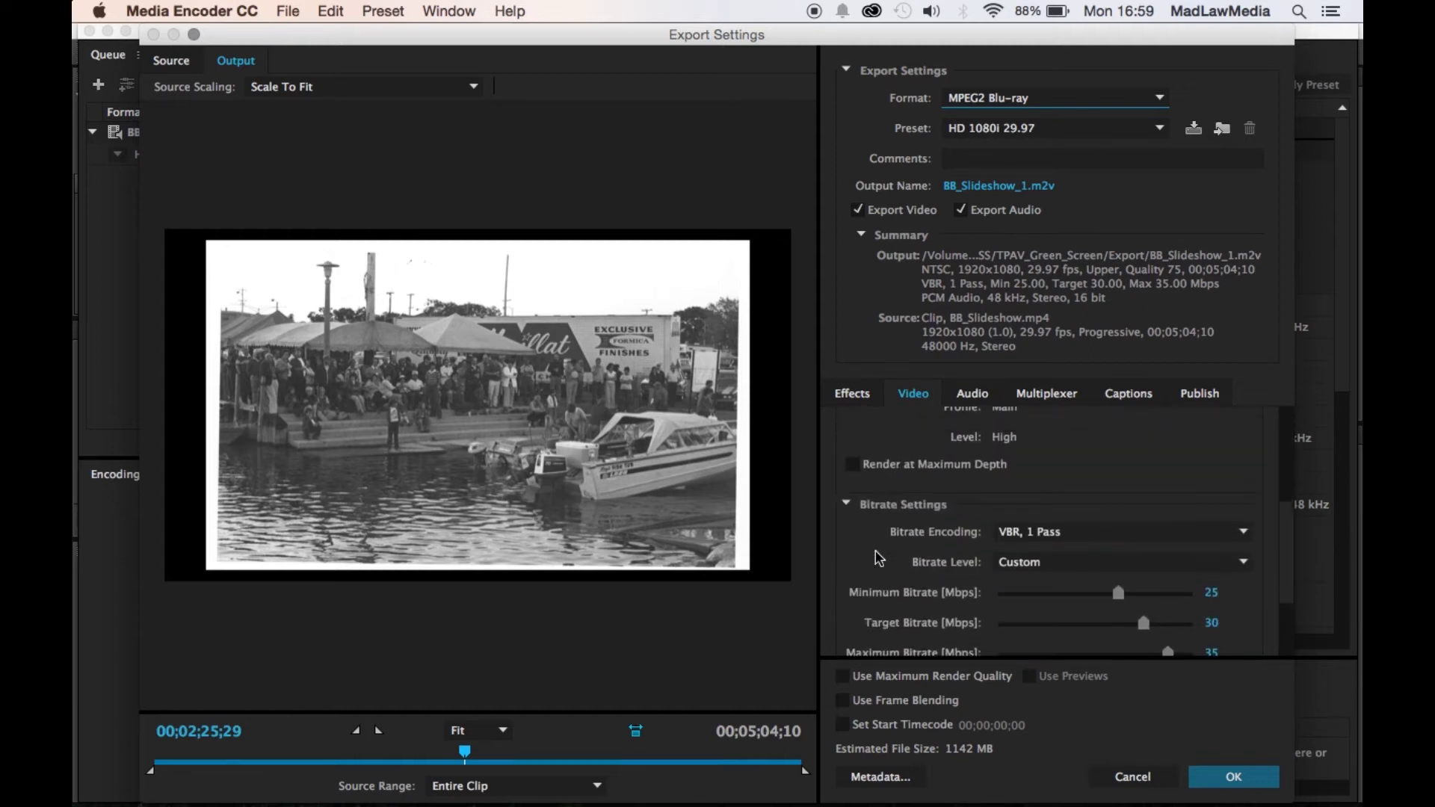
pyautogui.scroll(-2, 878, 557)
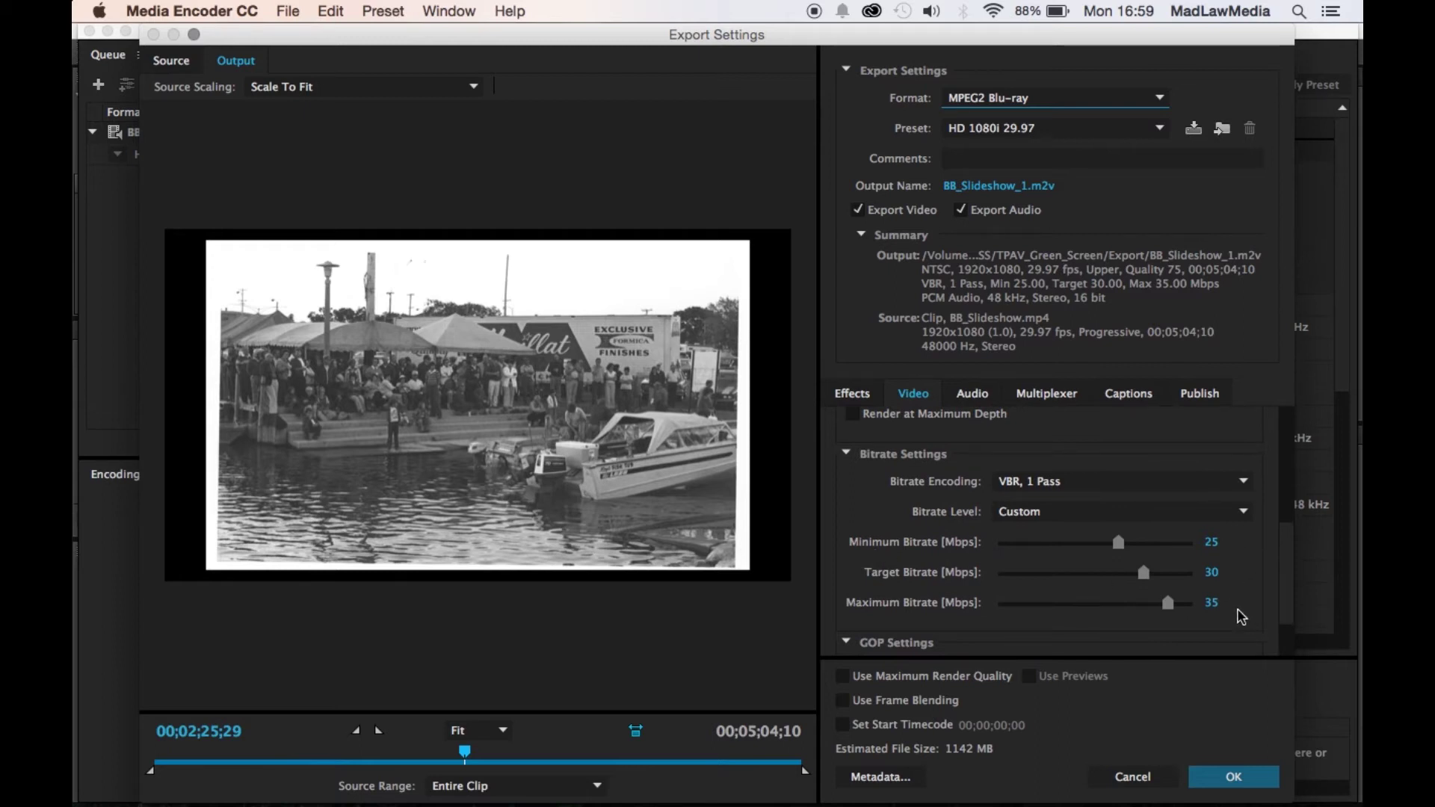
pyautogui.click(1168, 479)
pyautogui.click(1092, 542)
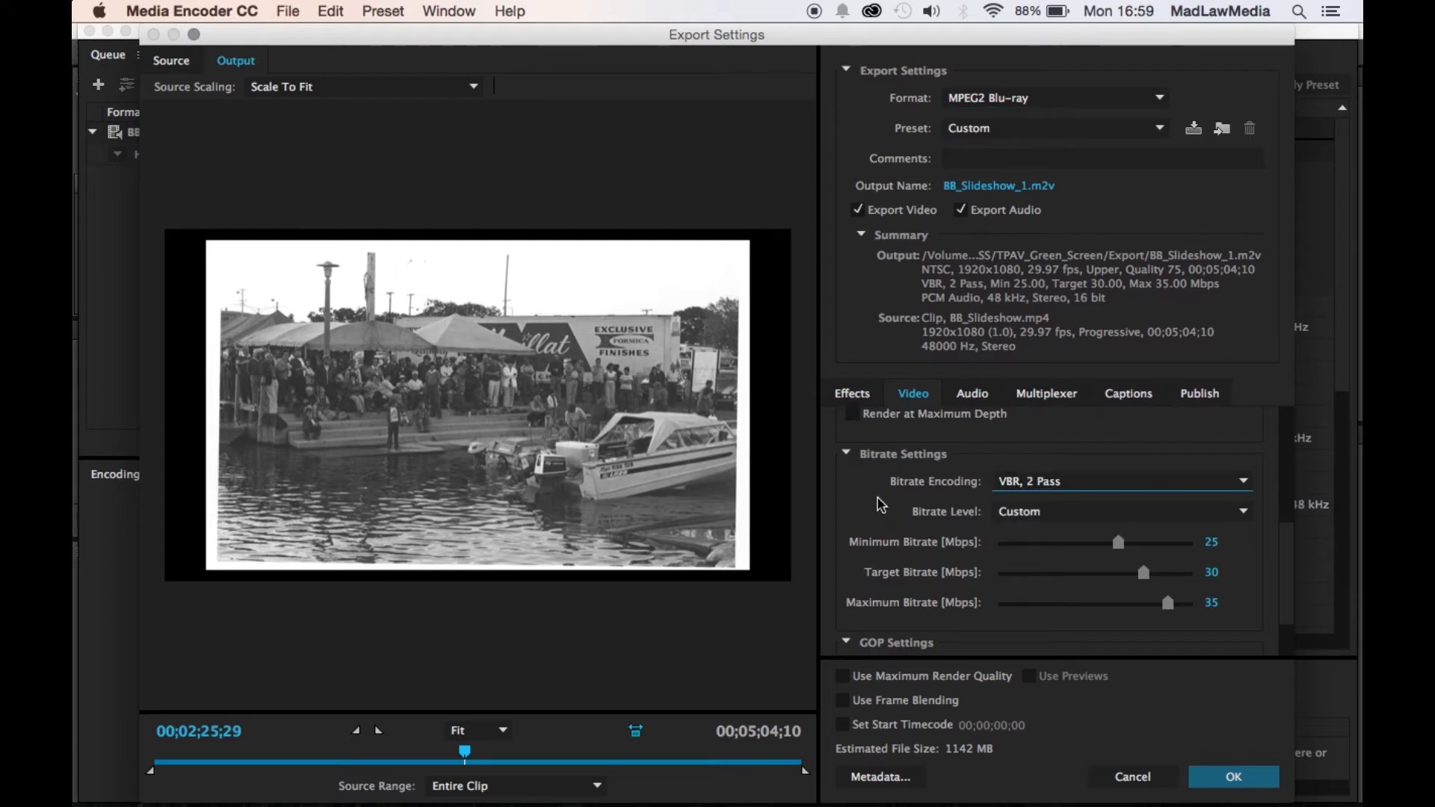
pyautogui.scroll(5, 881, 506)
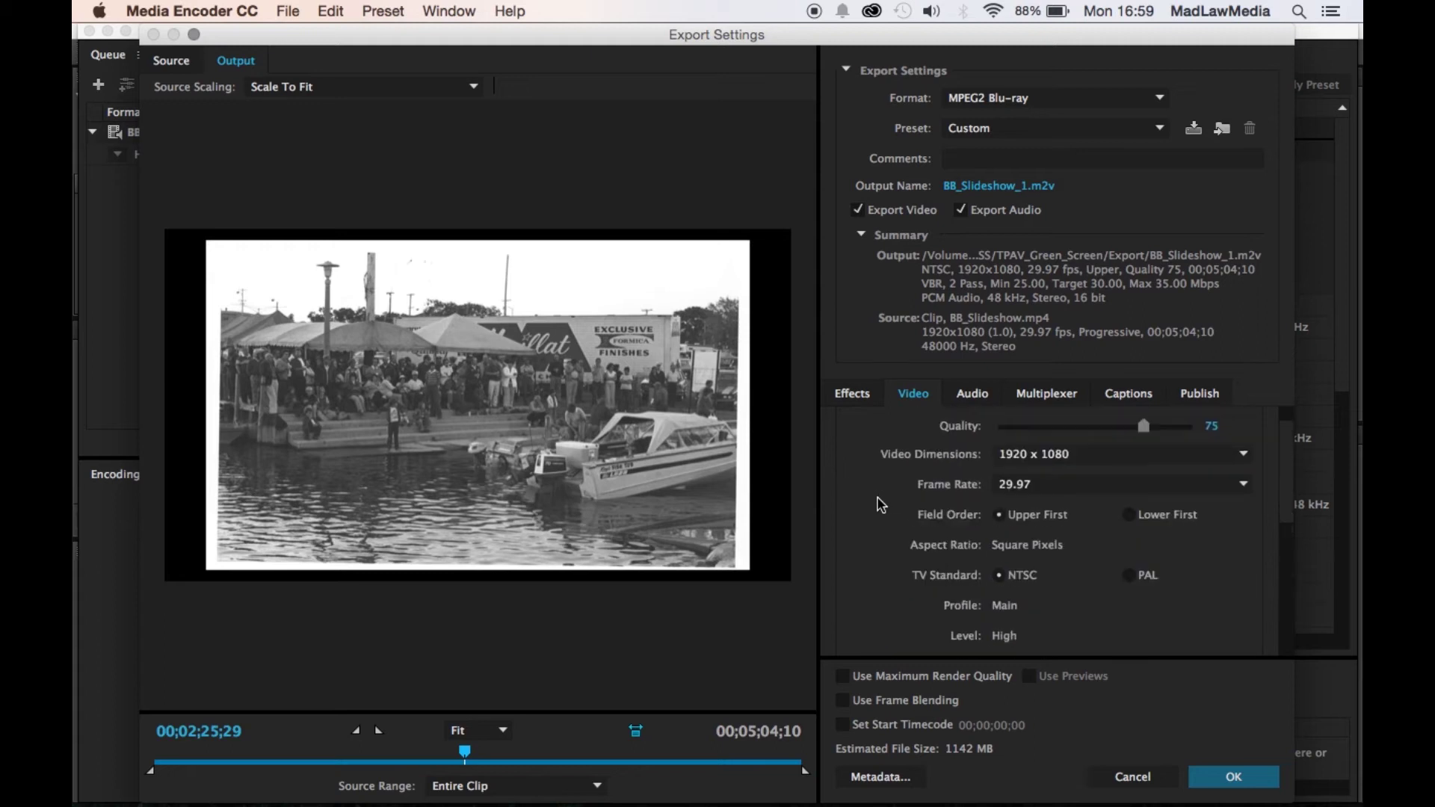
pyautogui.click(1036, 511)
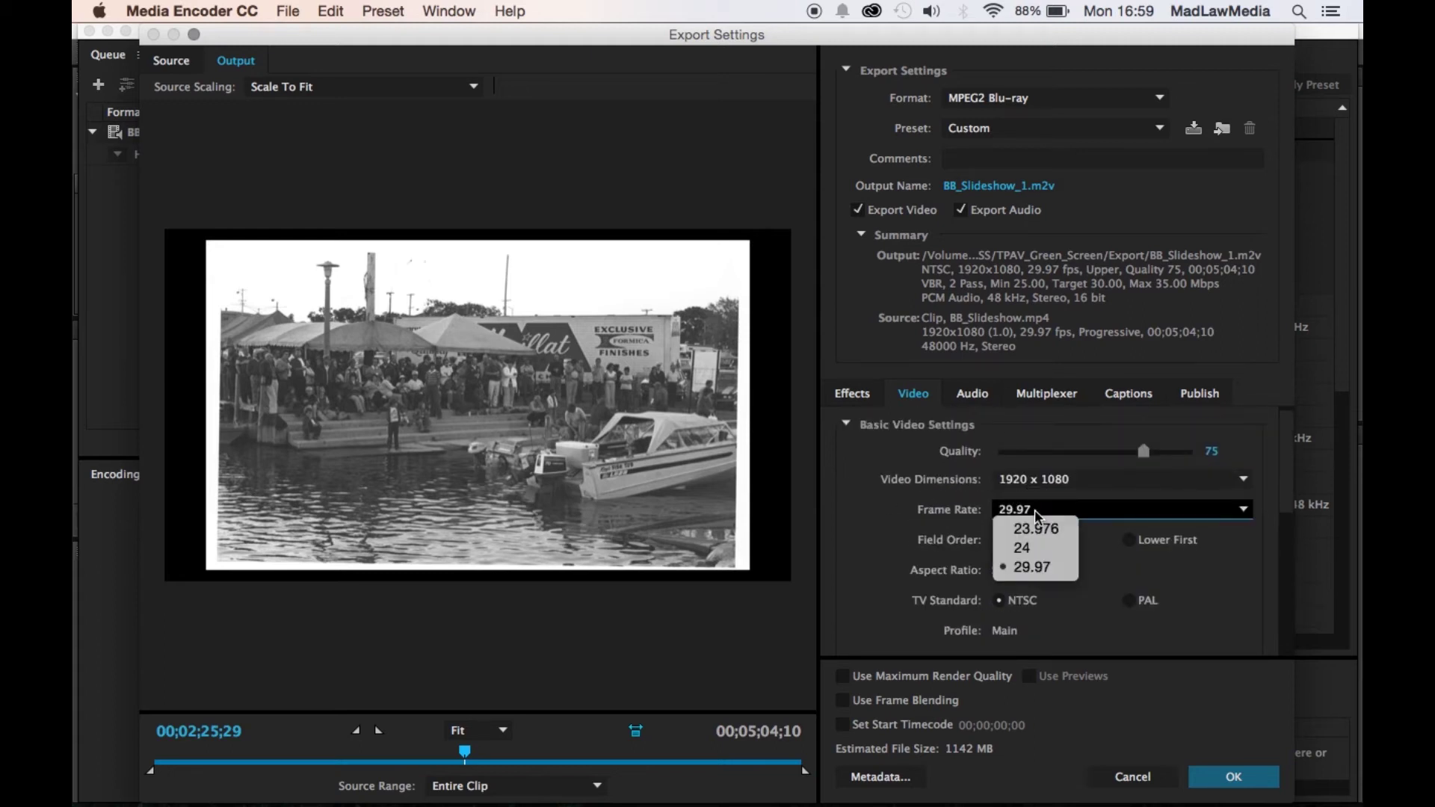
pyautogui.click(1034, 532)
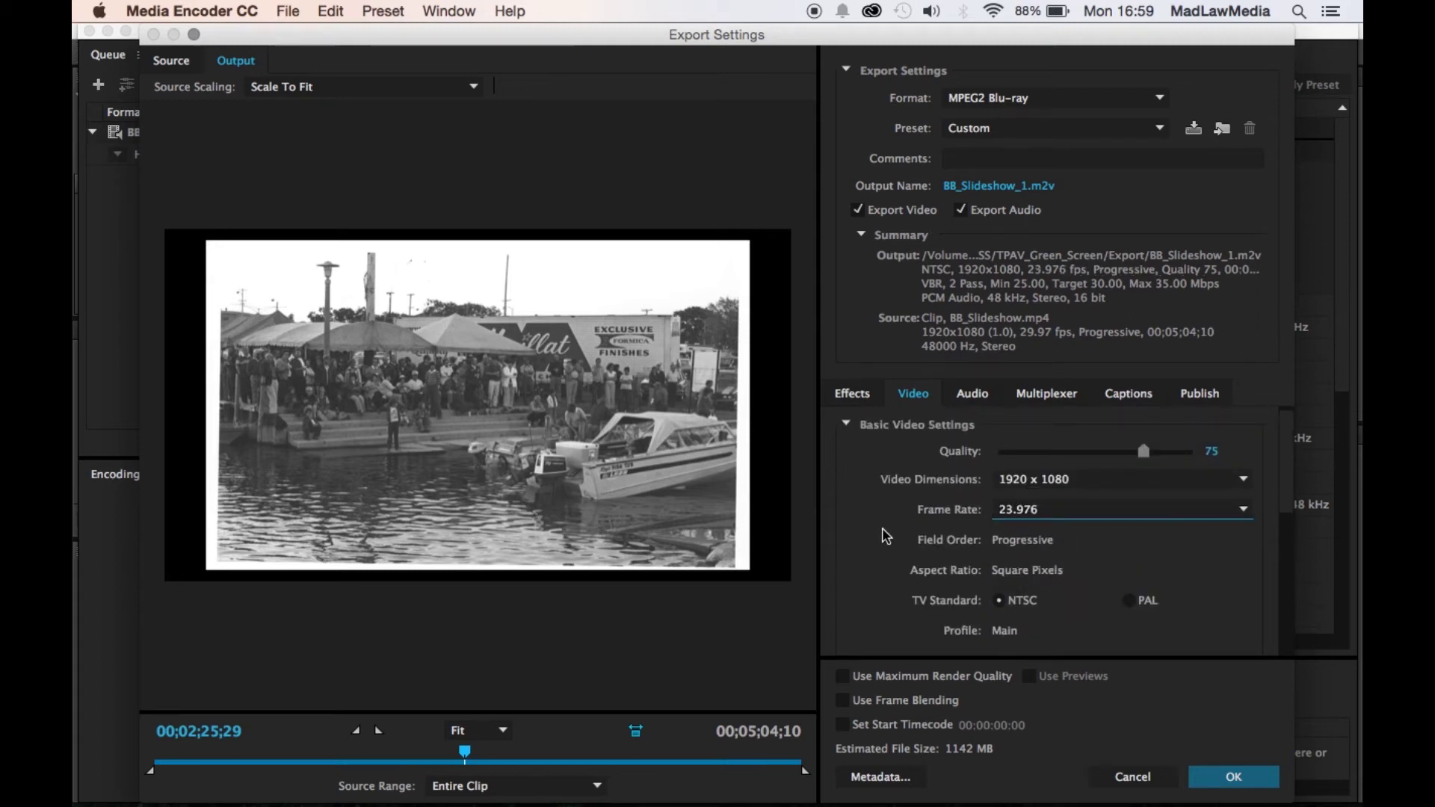
pyautogui.click(1226, 774)
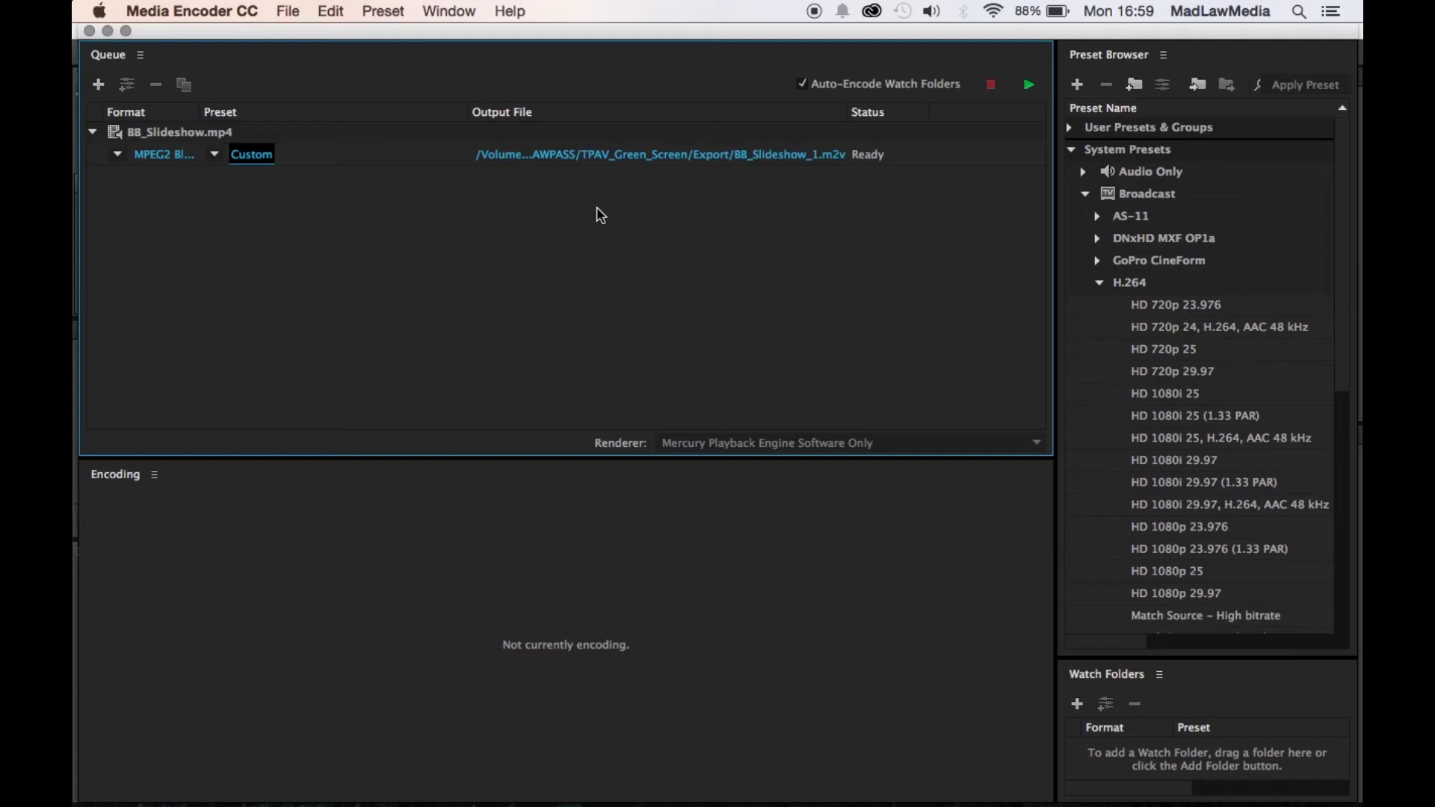
pyautogui.press('super+Tab')
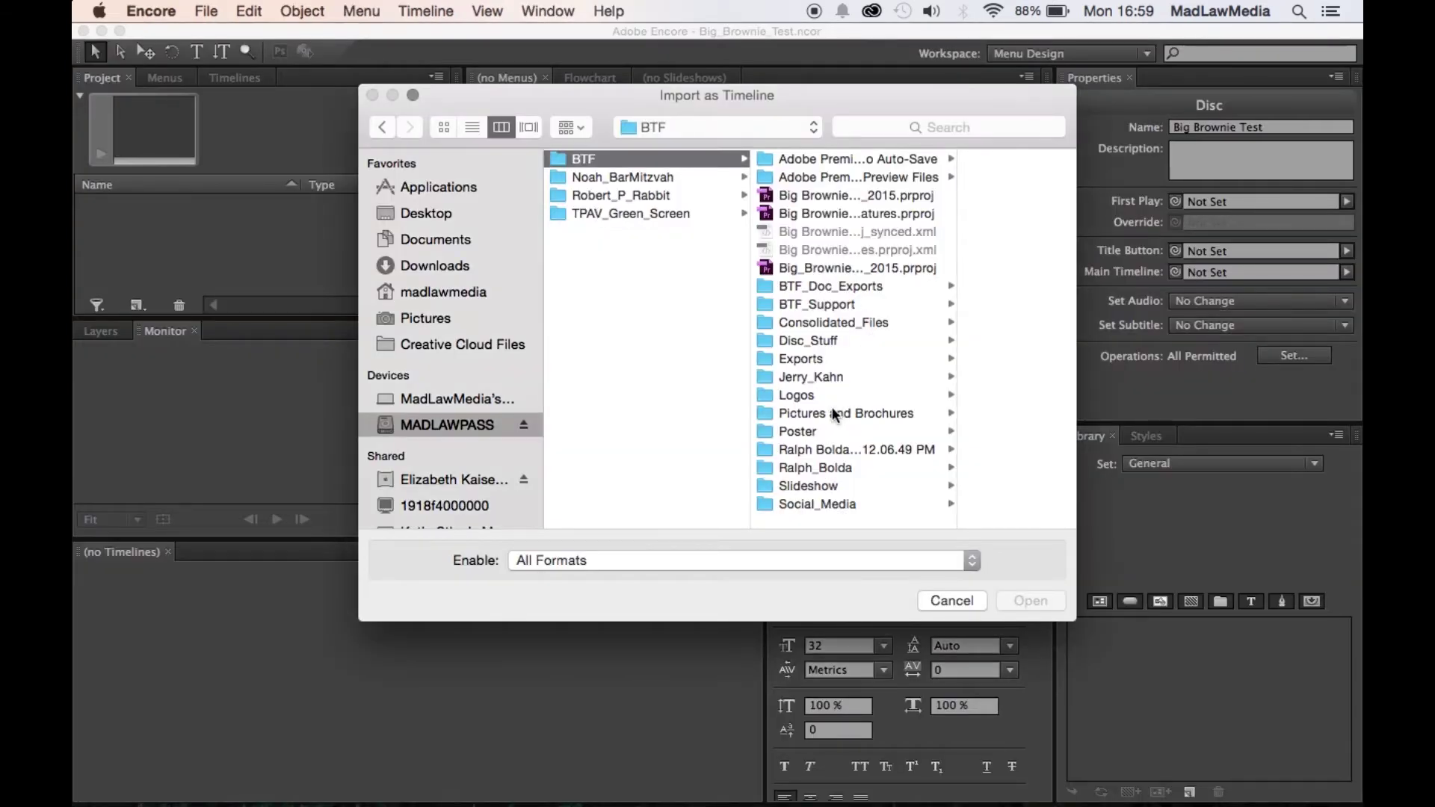
# Import Big_Brownie_FINAL_EXPORT.m2v and Big_Brownie_FINAL_EXPORT_1.ac3 from BB_Blu_Ray_First_Play as a timeline
pyautogui.click(833, 287)
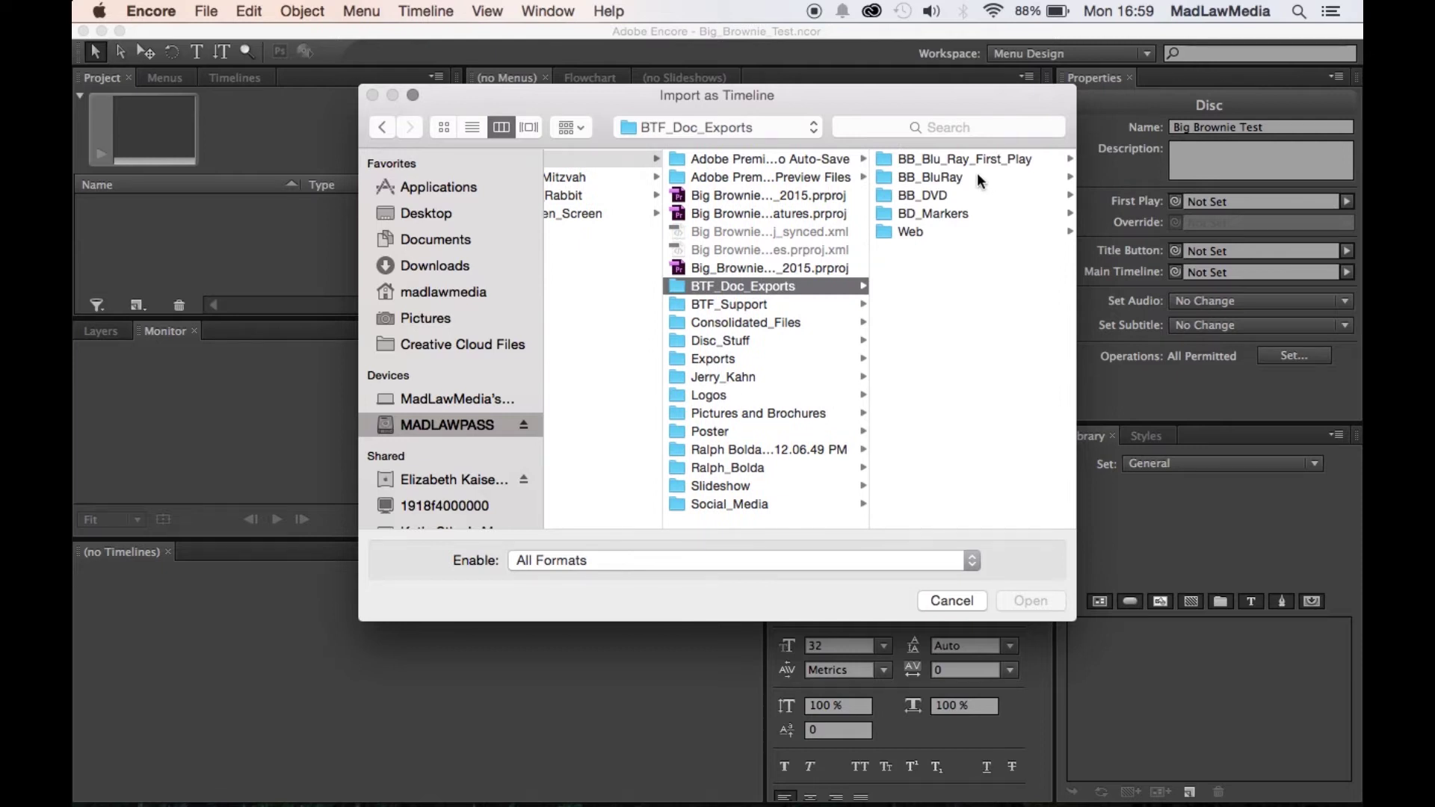
pyautogui.click(976, 175)
pyautogui.click(819, 158)
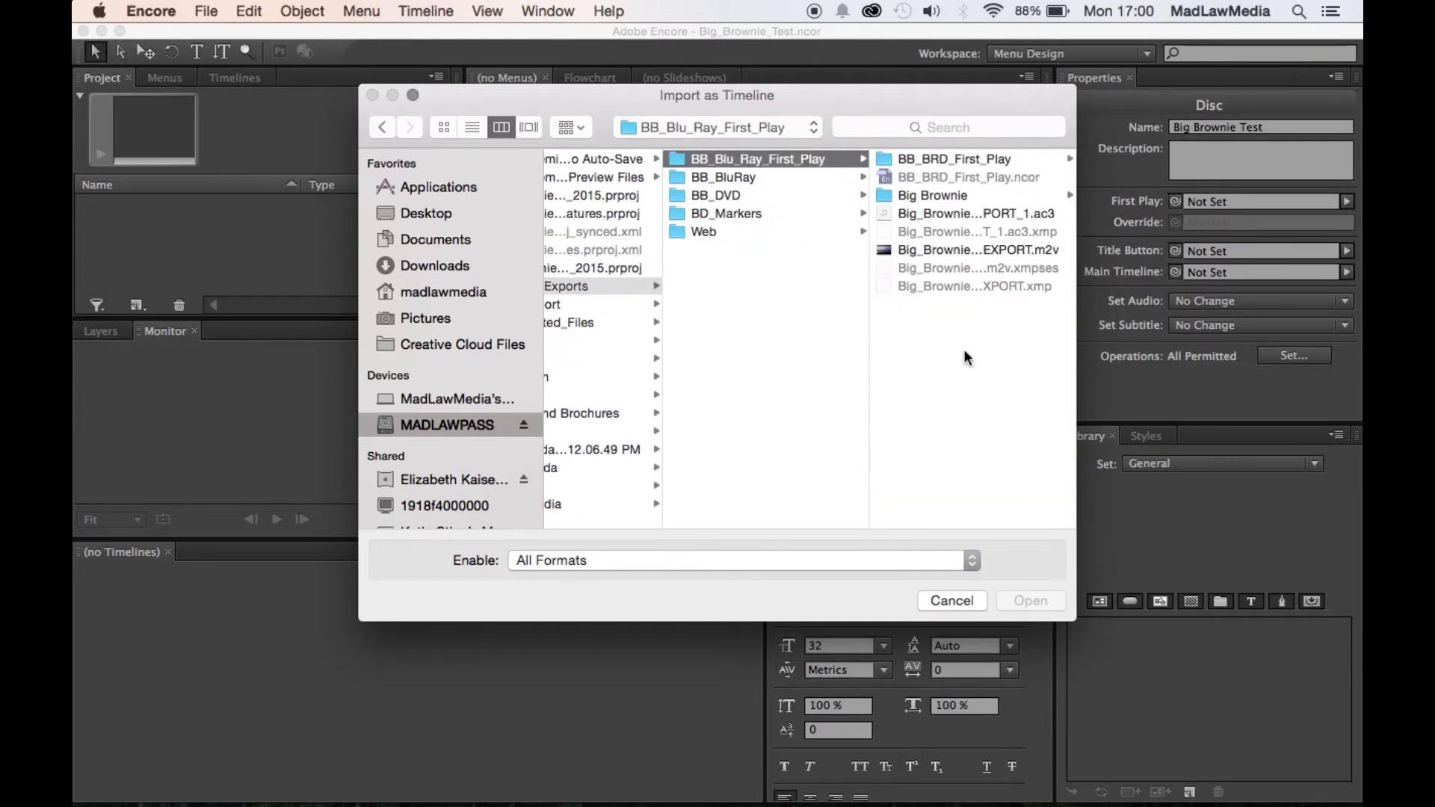
pyautogui.click(998, 215)
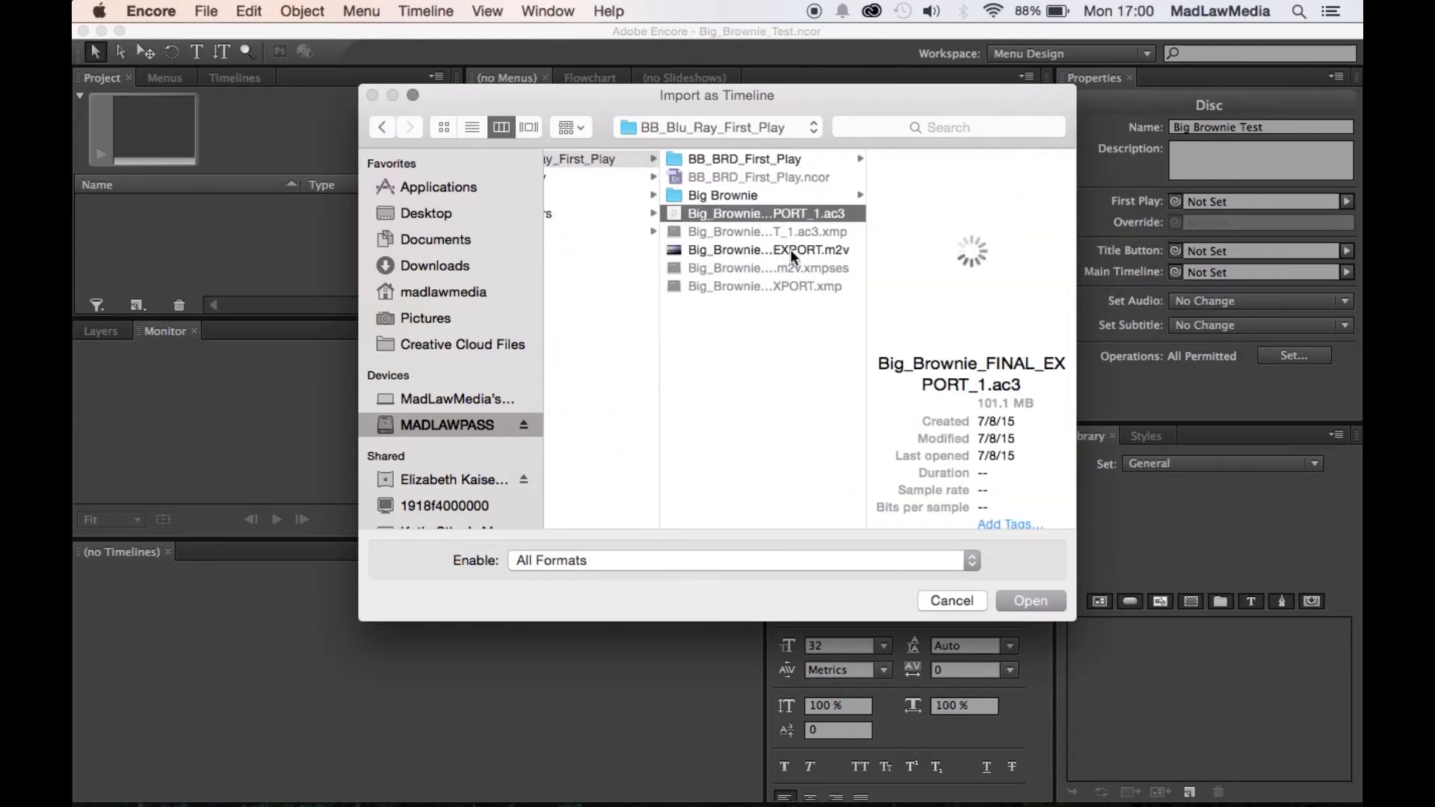
pyautogui.moveTo(866, 483); pyautogui.dragTo(992, 475)
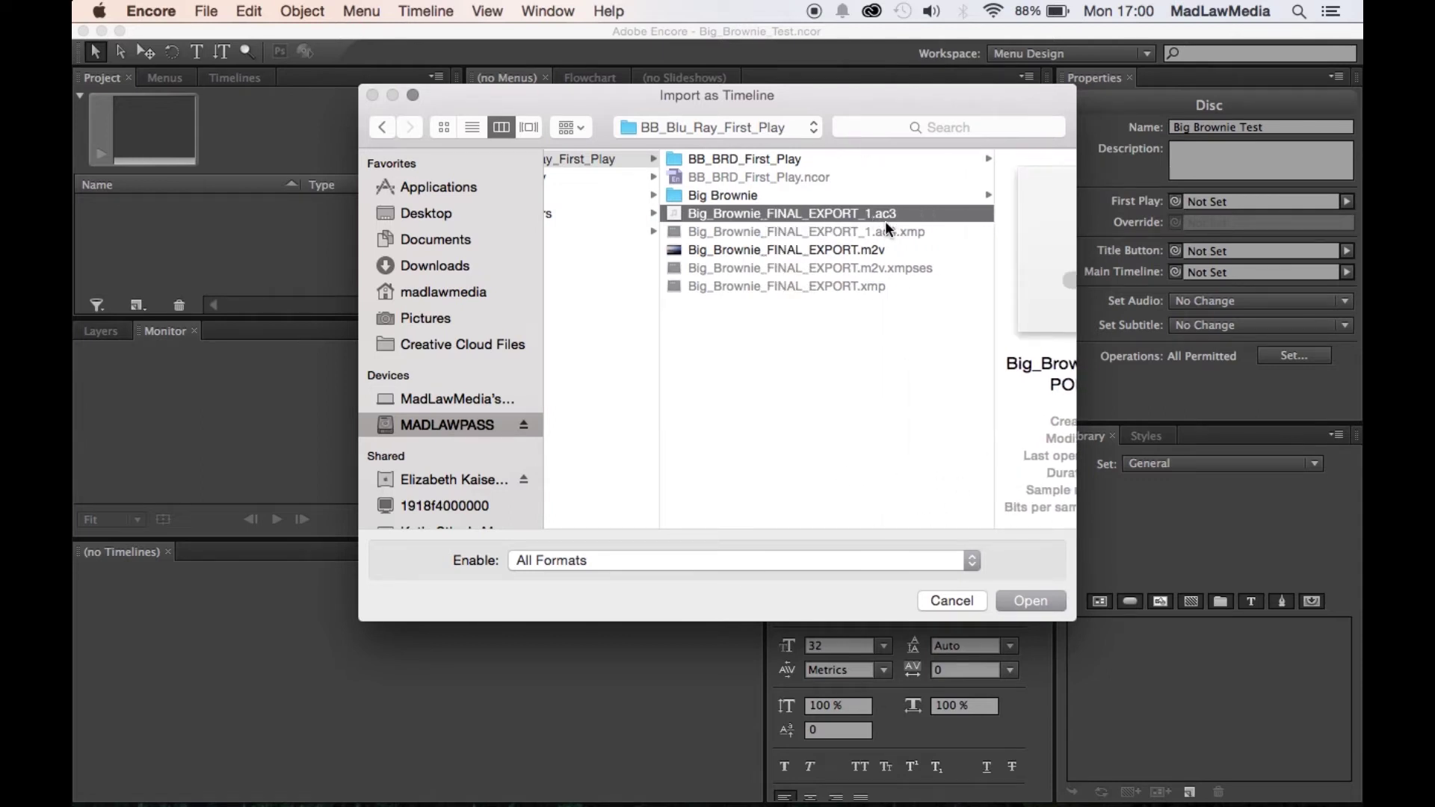
pyautogui.keyDown('super'); pyautogui.click(849, 251); pyautogui.keyUp('super')
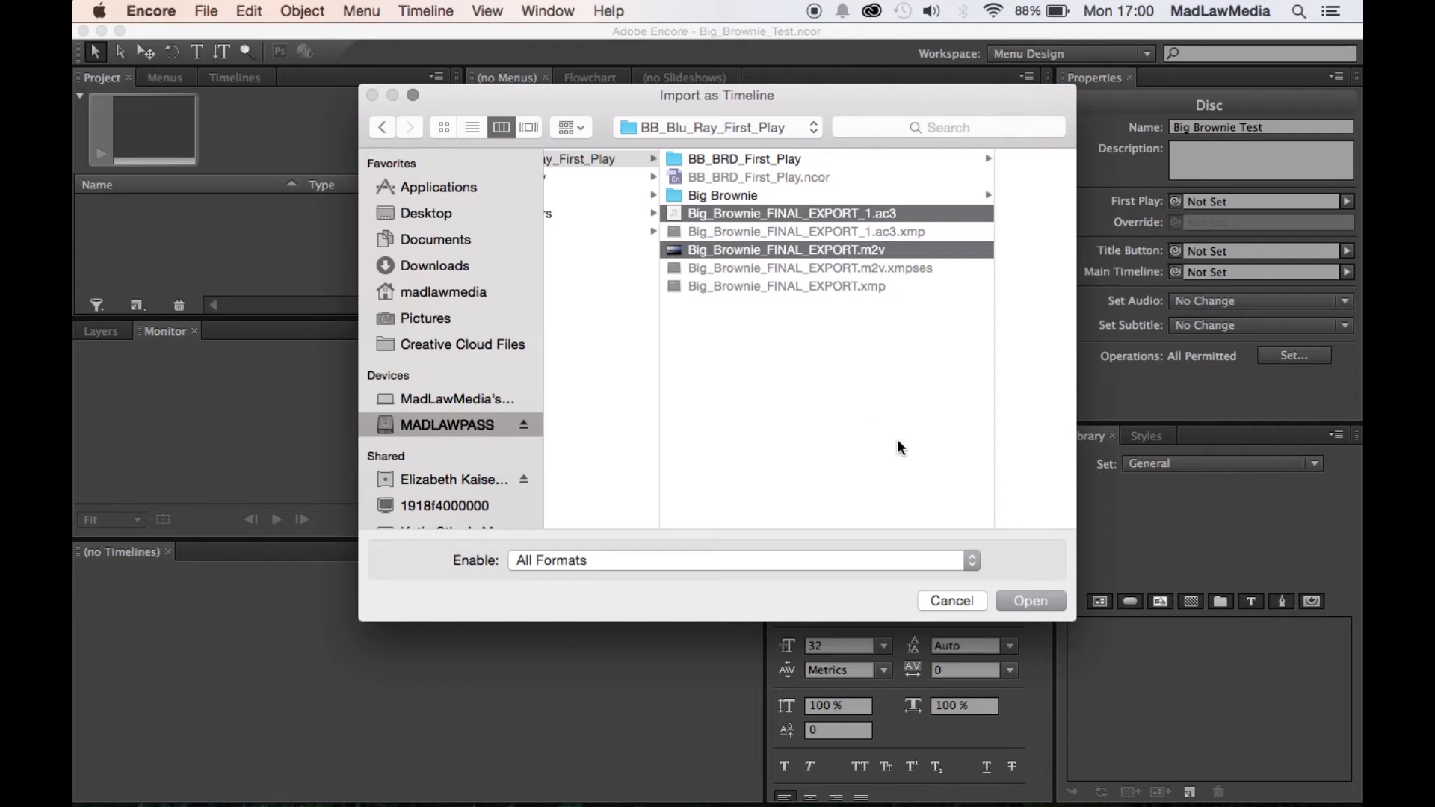
pyautogui.click(1029, 601)
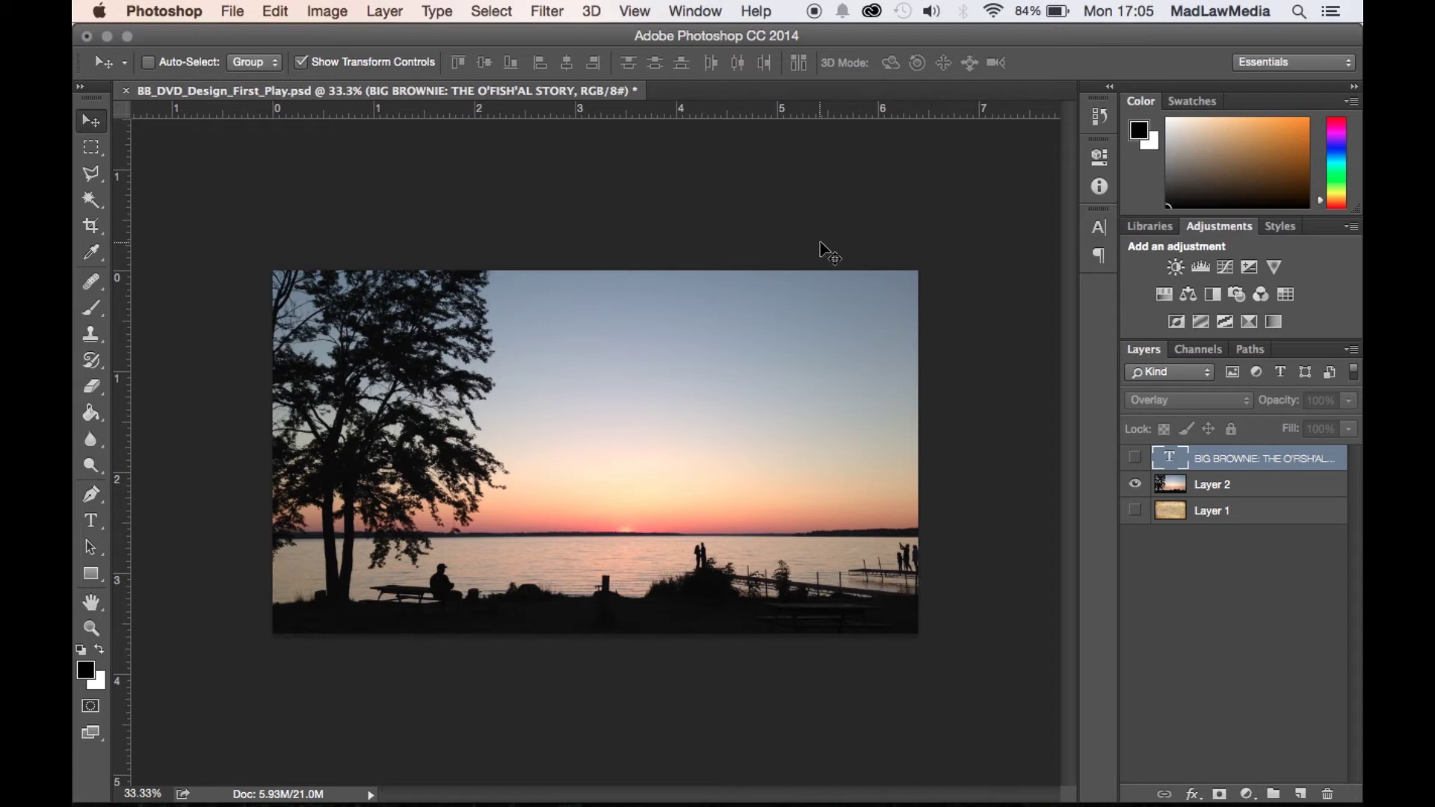
# Make the Layer 1 paper texture and the BIG BROWNIE title text layer visible
pyautogui.click(1135, 510)
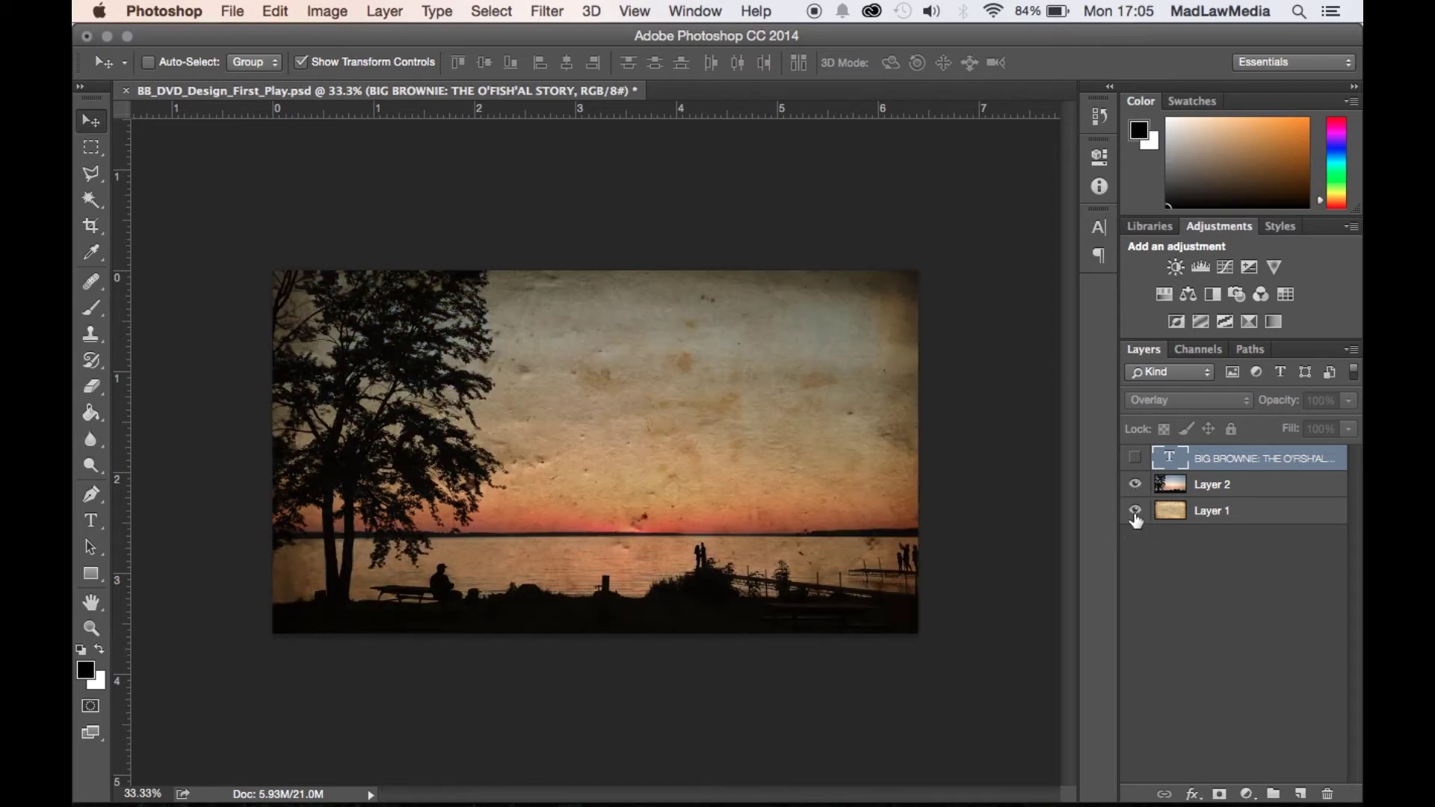
pyautogui.click(1255, 493)
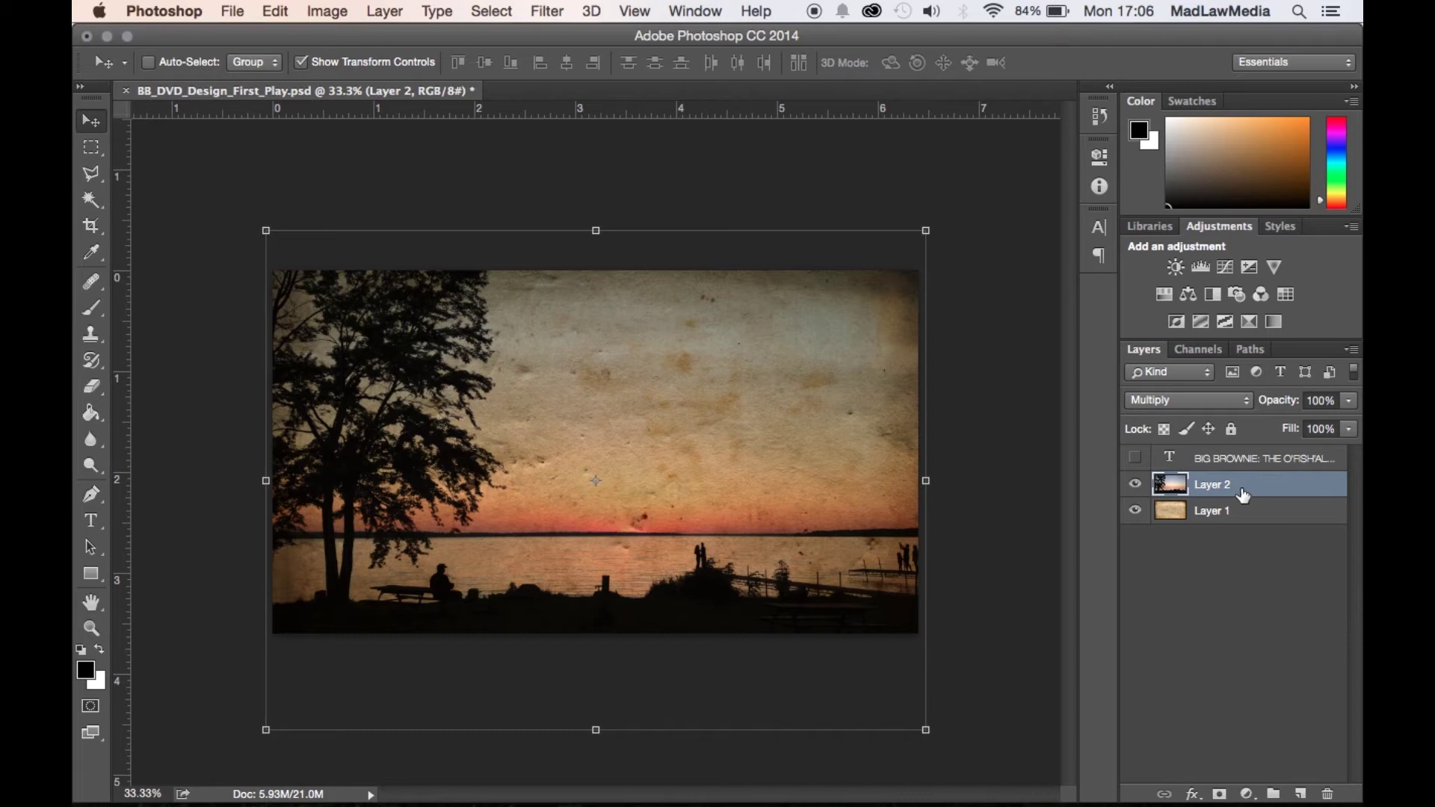
pyautogui.click(1135, 459)
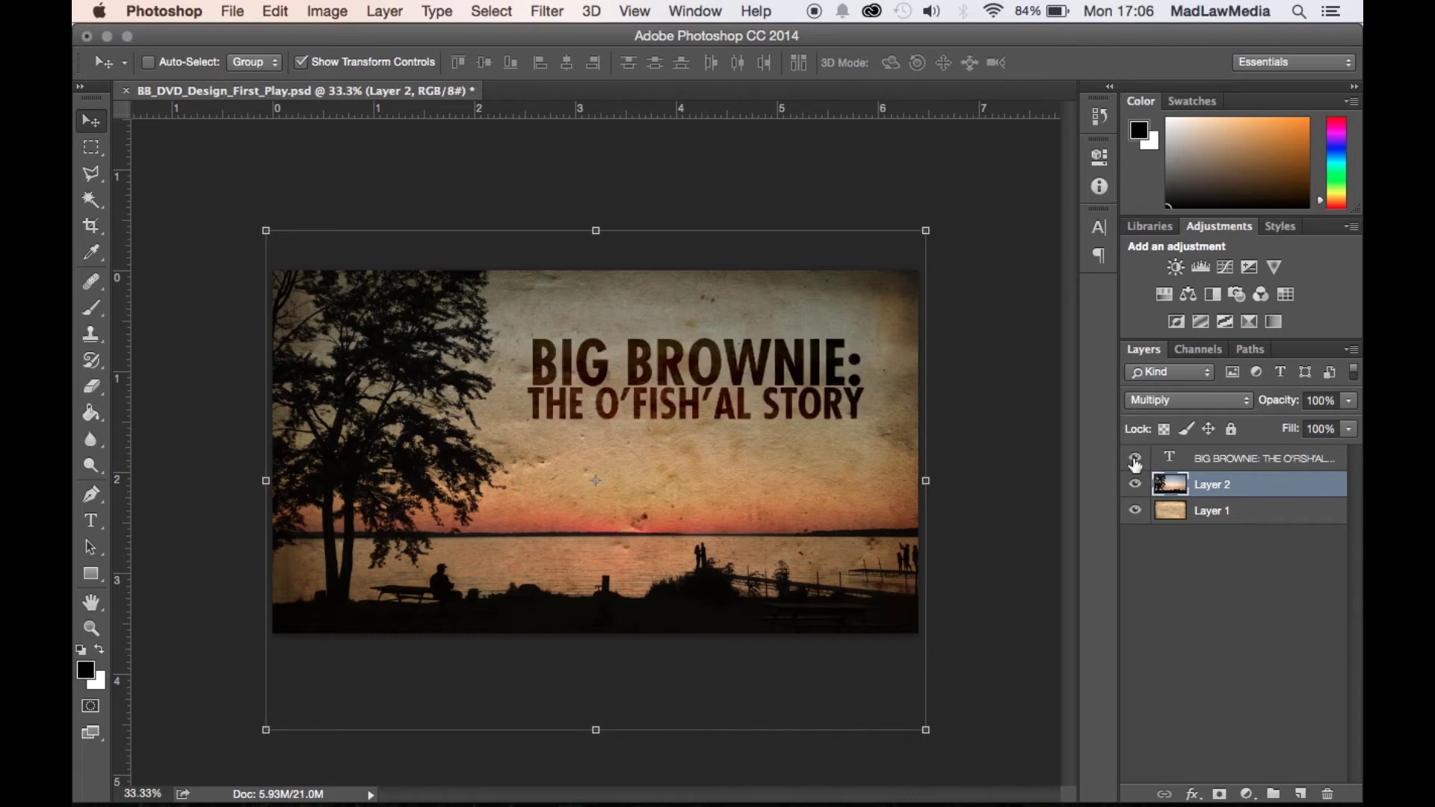
pyautogui.click(1268, 470)
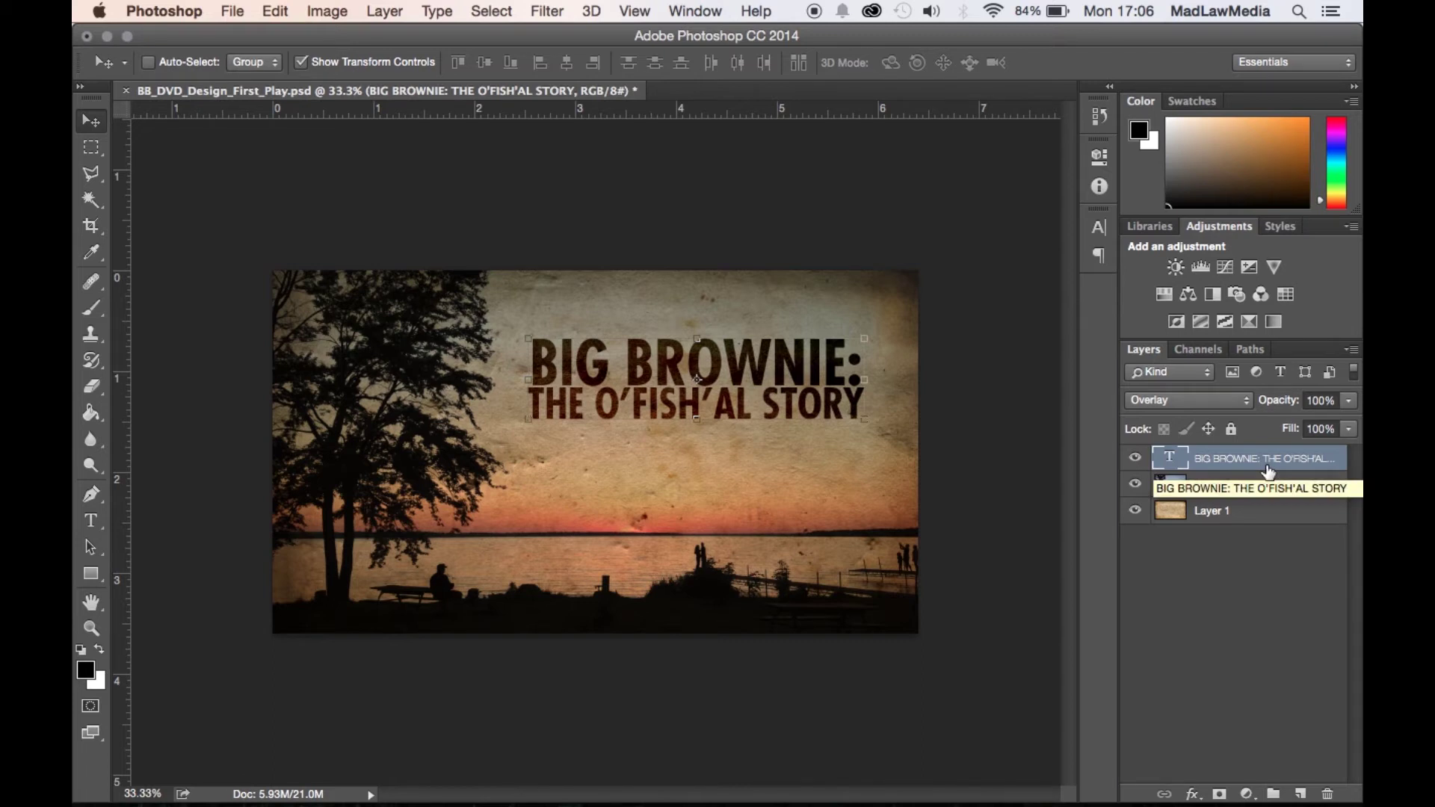
pyautogui.click(1213, 577)
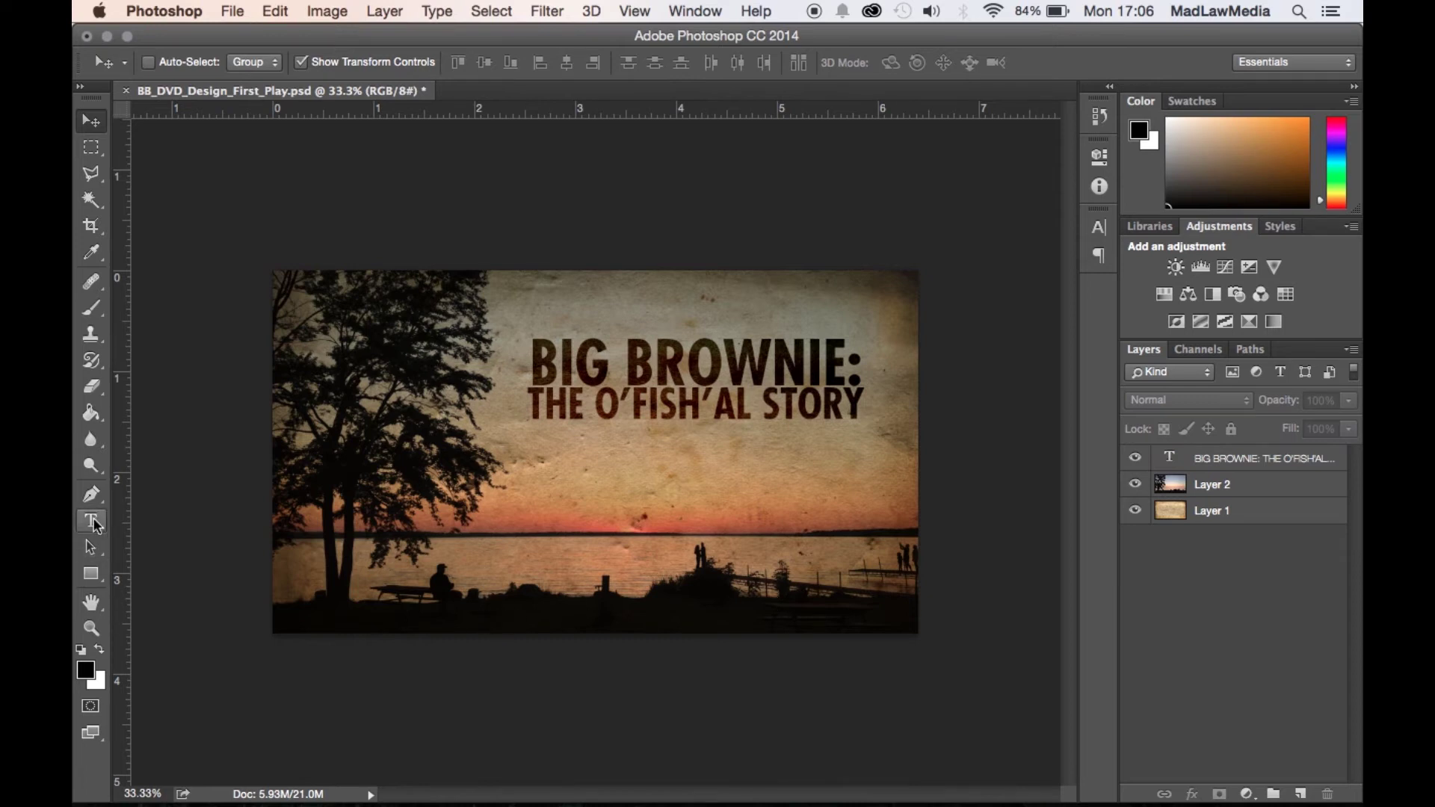
# Add 'PLAY ALL' text below the title and shift it slightly right
pyautogui.click(91, 521)
pyautogui.click(627, 522)
pyautogui.write('P')
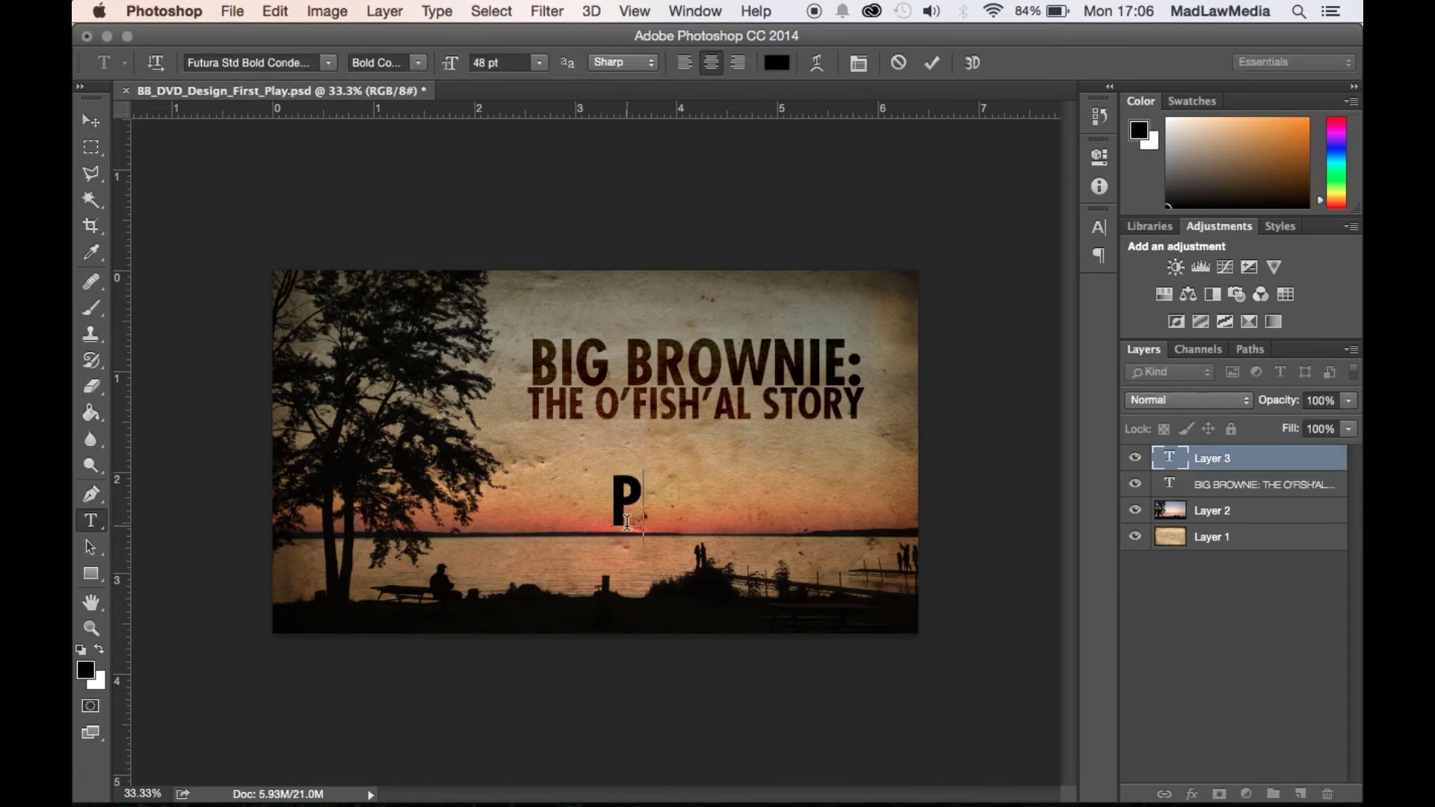
pyautogui.write('LAY ALL')
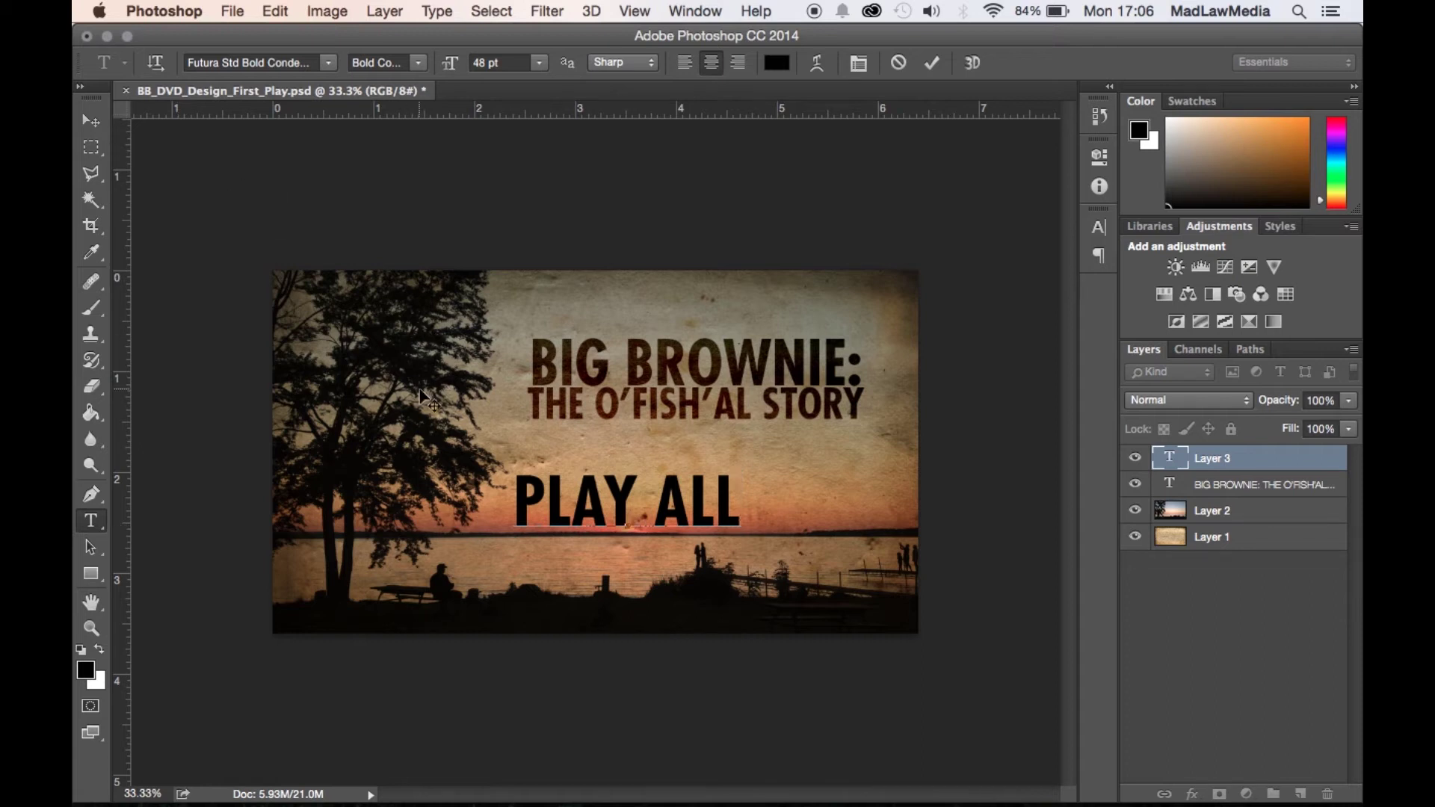
pyautogui.click(92, 119)
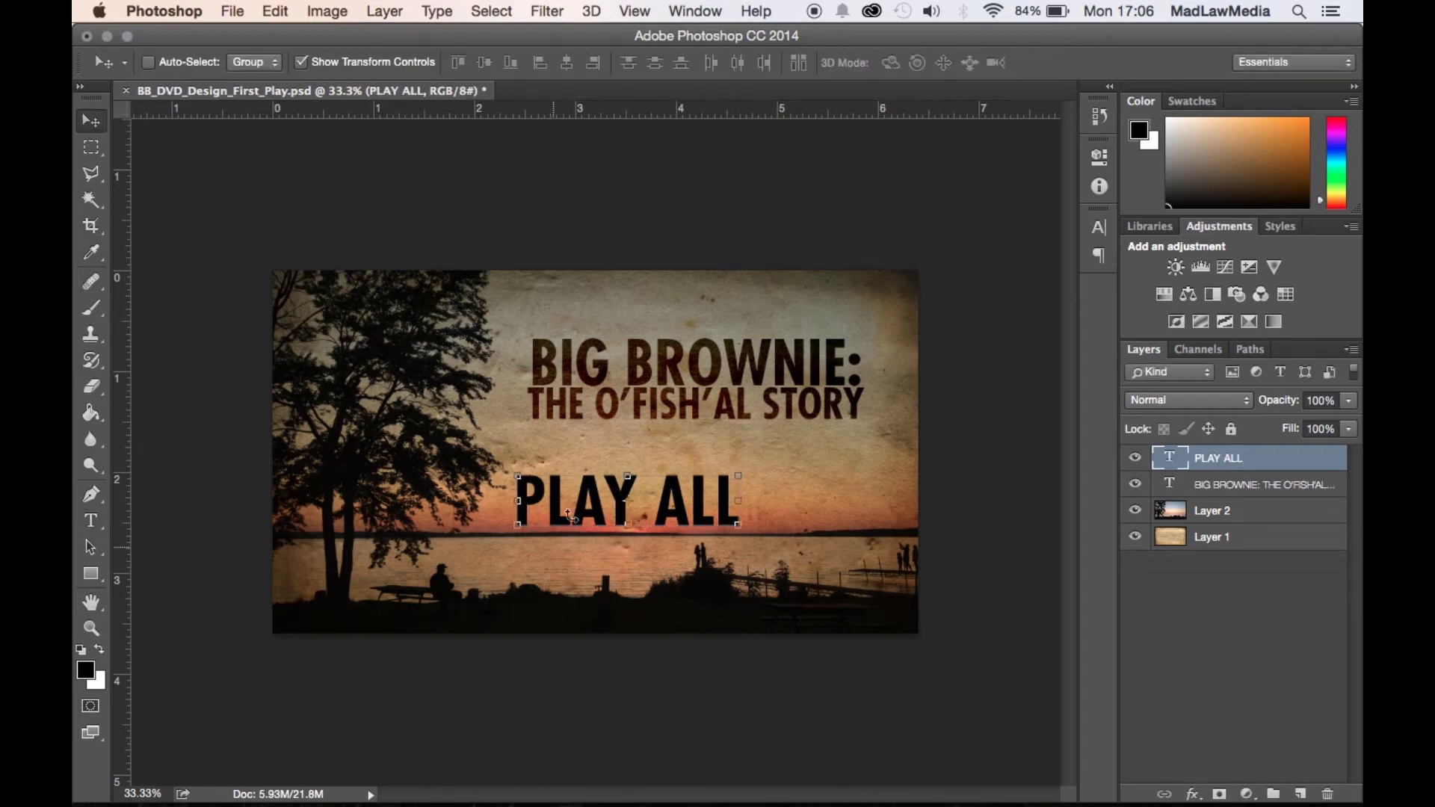
pyautogui.moveTo(591, 492); pyautogui.dragTo(660, 498)
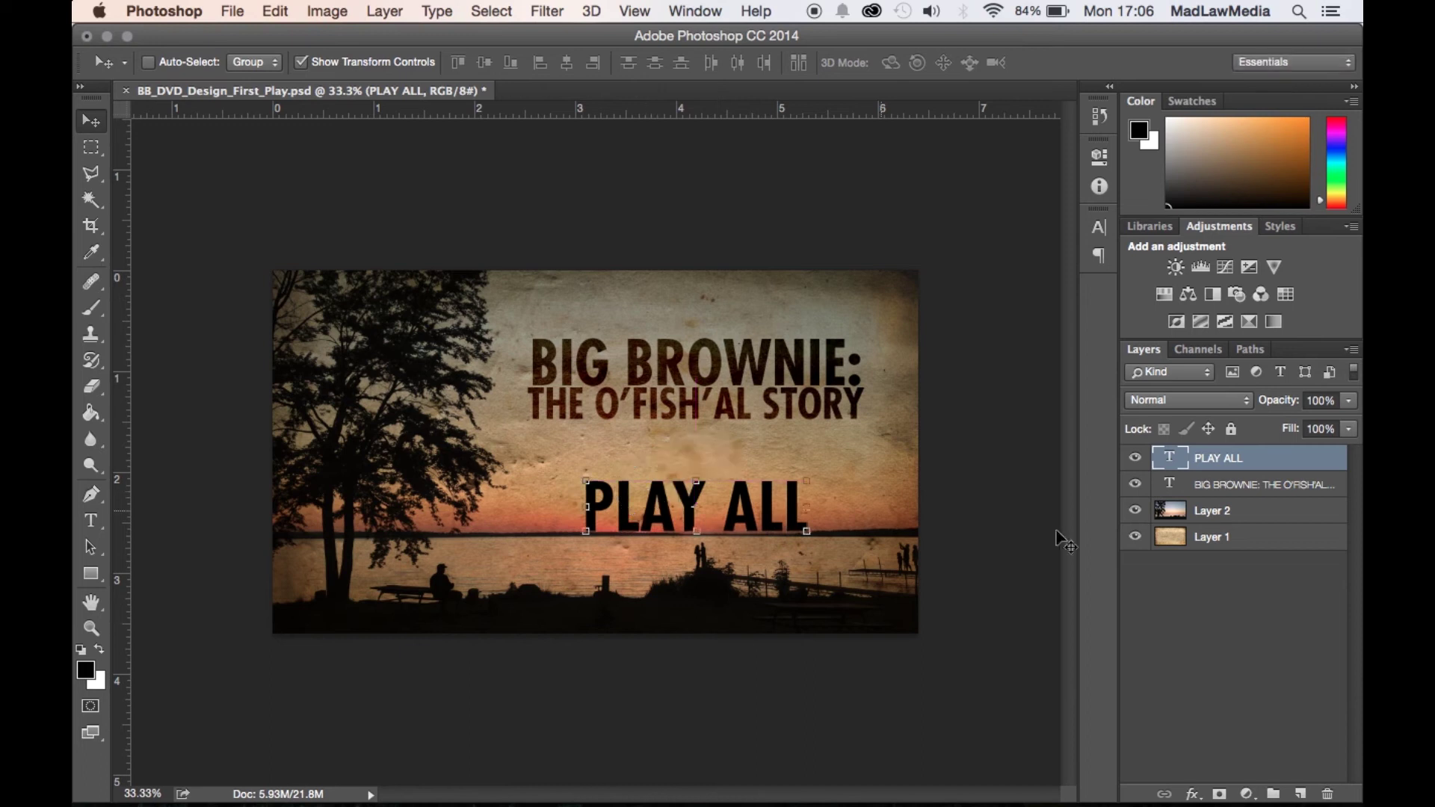
# Set the PLAY ALL layer to Overlay blend mode and save the PSD
pyautogui.click(1230, 406)
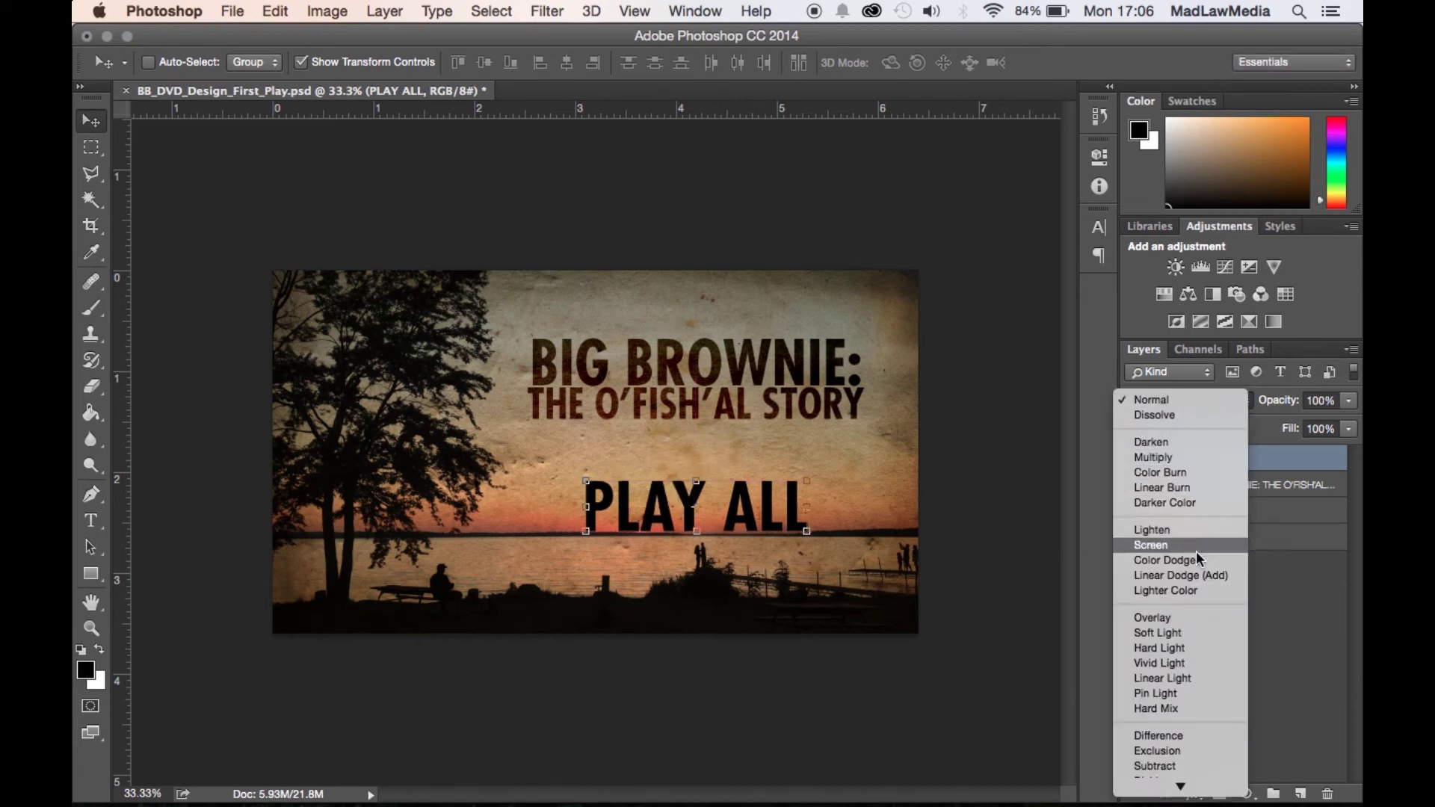
pyautogui.click(1175, 618)
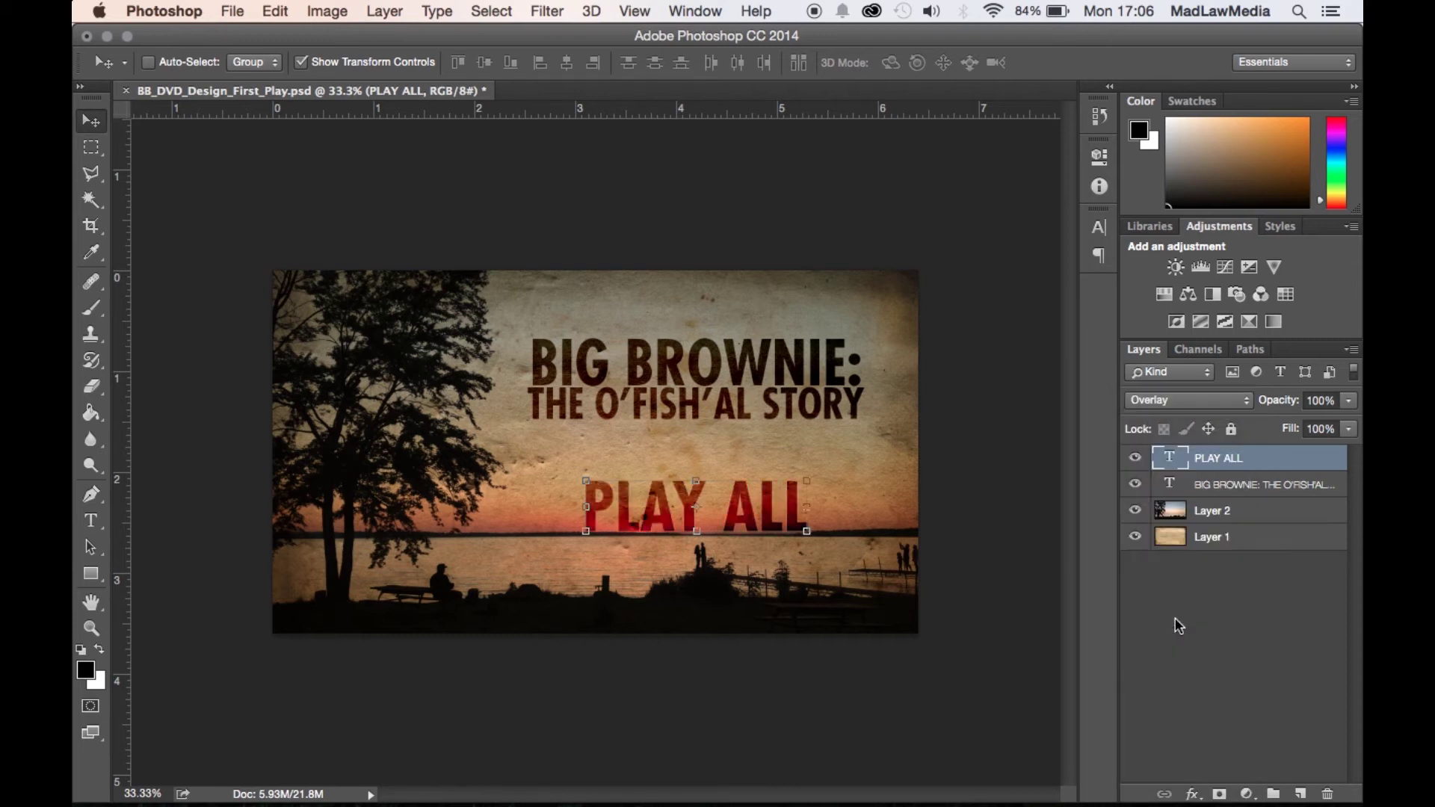
pyautogui.click(1203, 619)
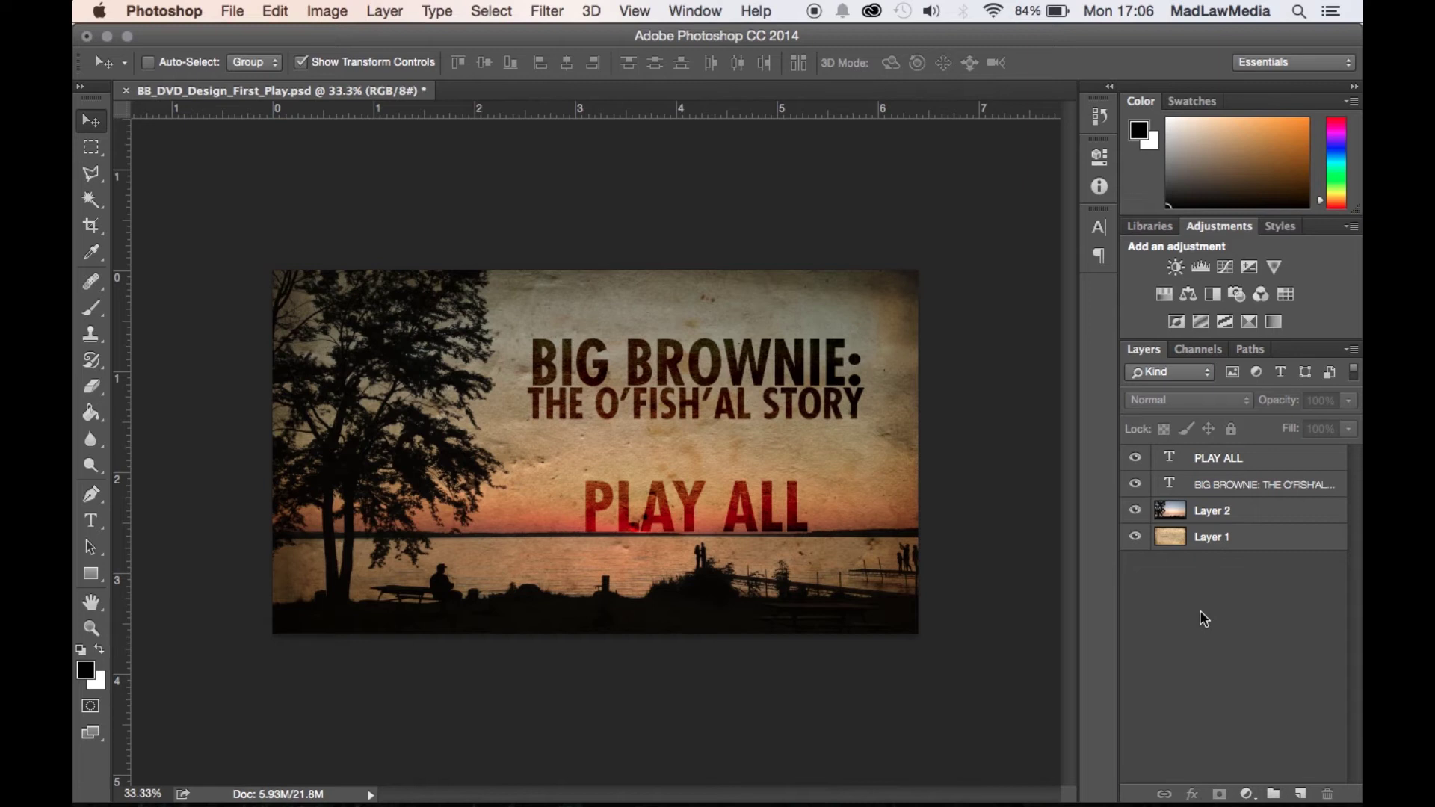
pyautogui.press('super+s')
pyautogui.press('super')
pyautogui.press('super+Tab')
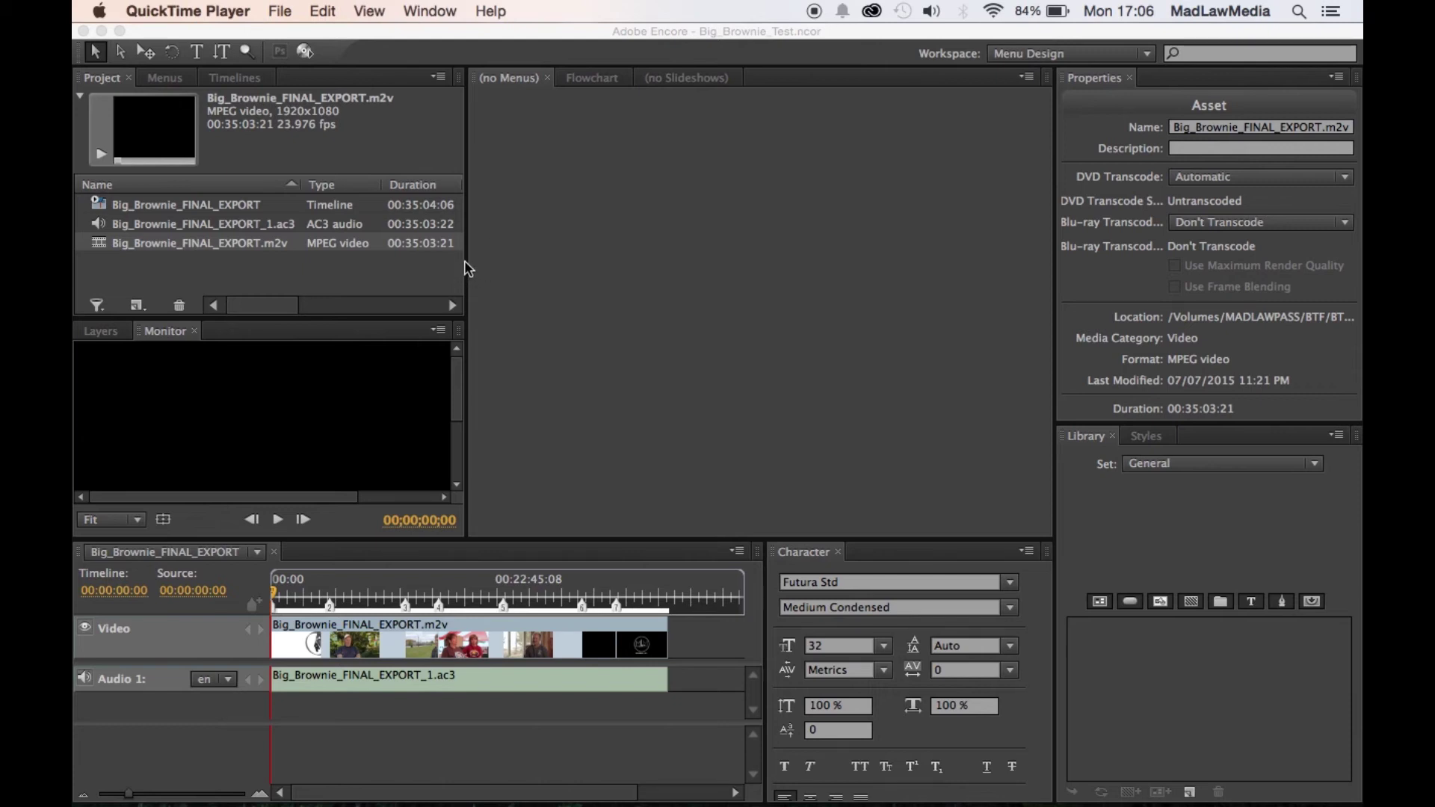
# Play and pause the m2v preview, then scrub the timeline to chapter 3, Lake Huron Fish Planting
pyautogui.click(88, 240)
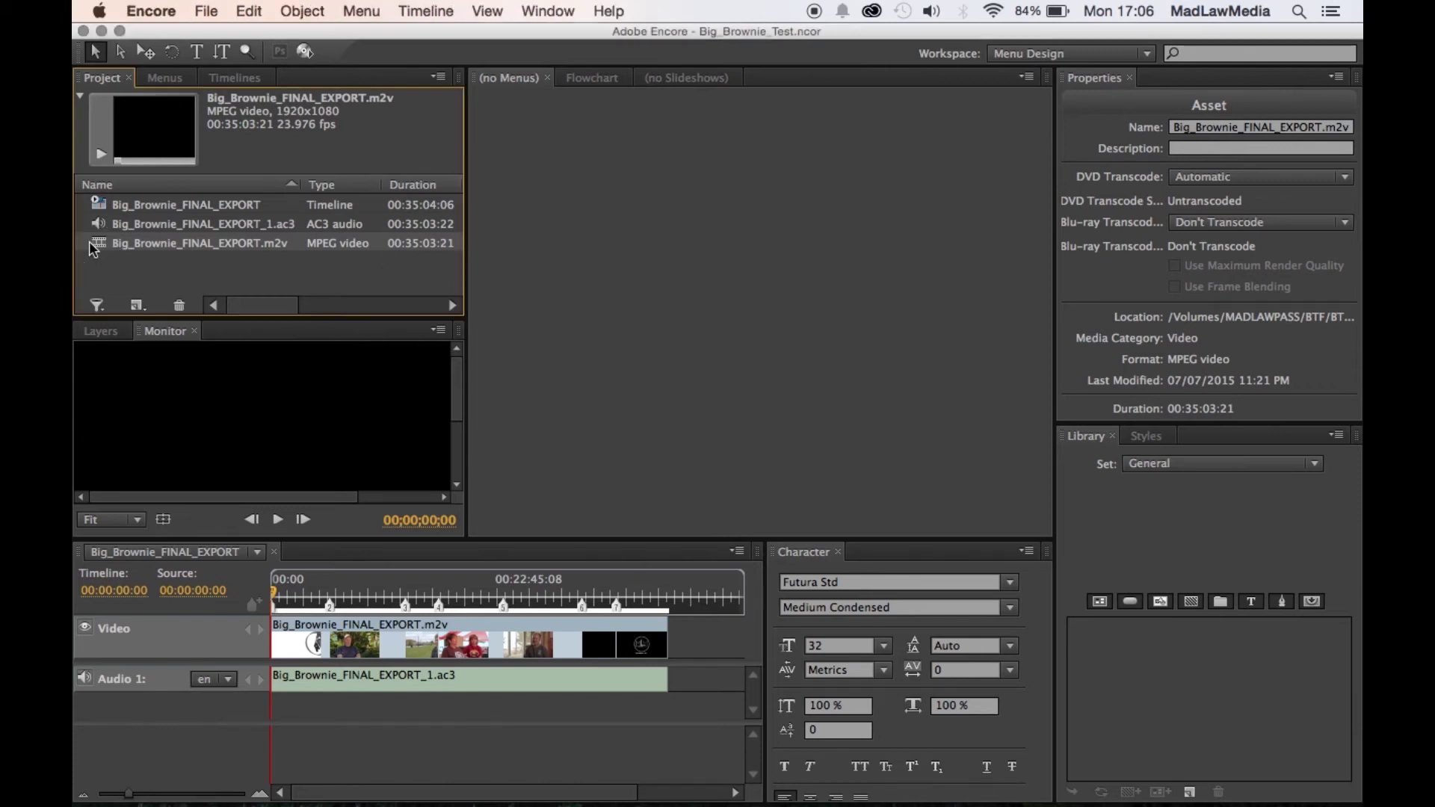
pyautogui.click(280, 522)
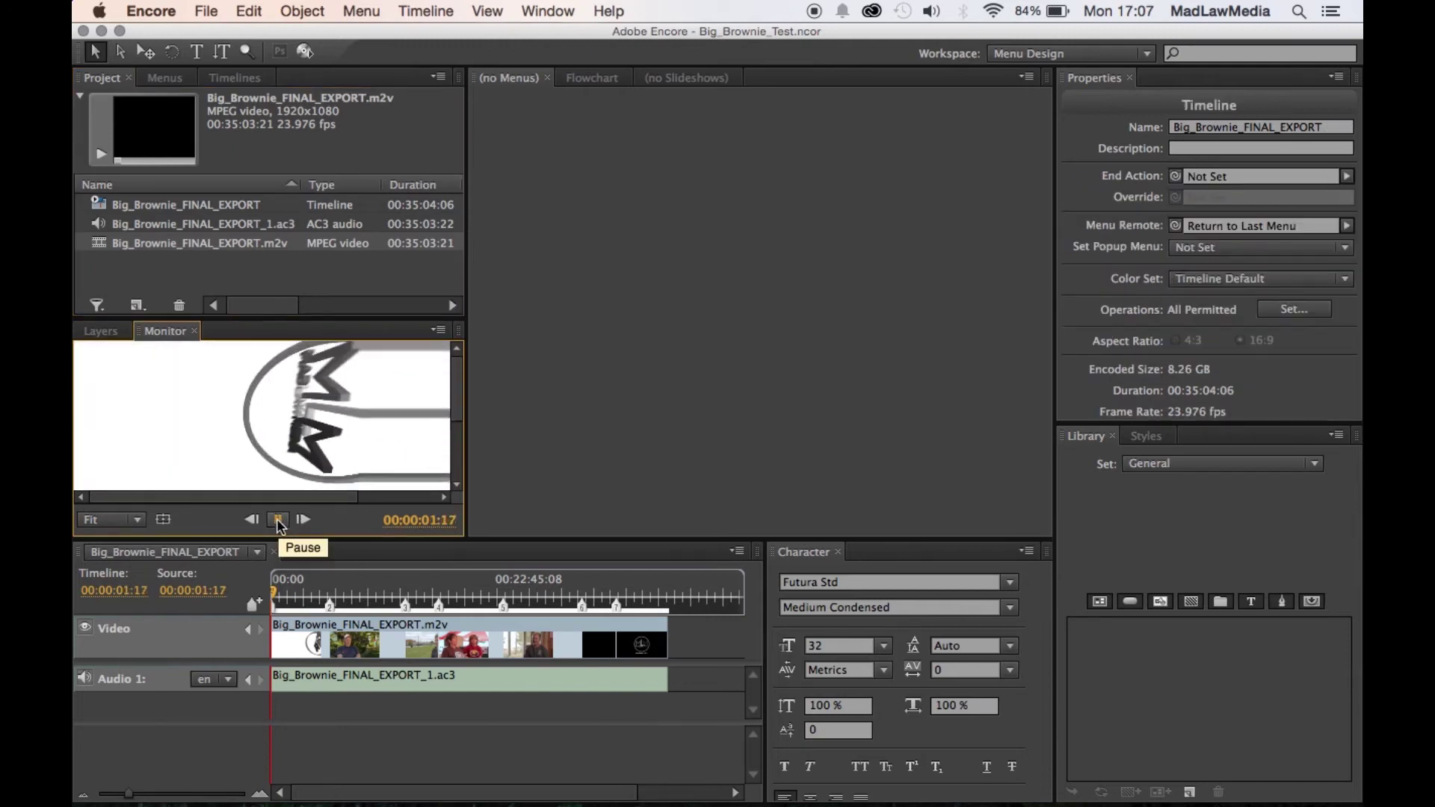
pyautogui.click(279, 523)
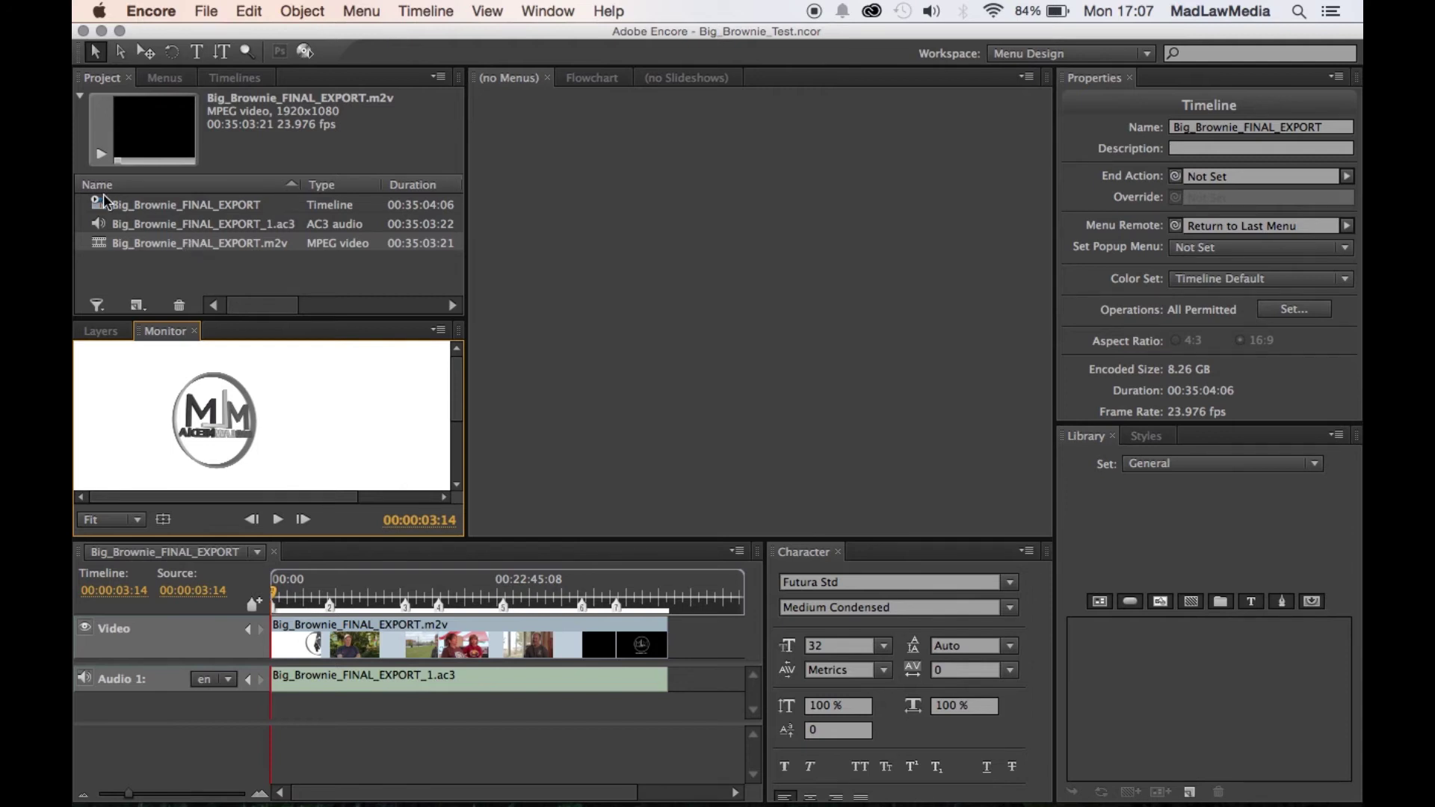
pyautogui.click(105, 273)
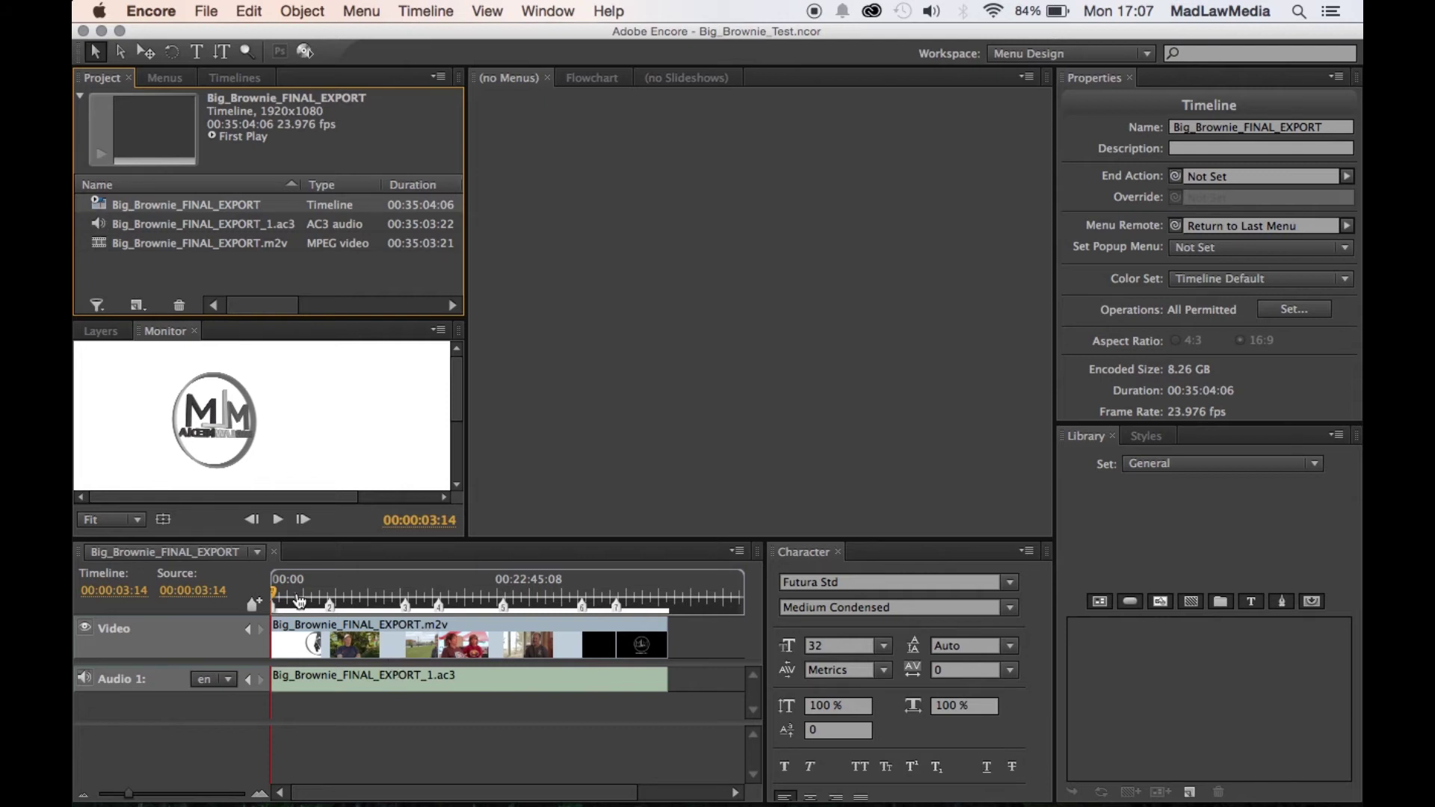
pyautogui.moveTo(278, 593)
pyautogui.mouseDown()
pyautogui.moveTo(455, 593)
pyautogui.moveTo(385, 593)
pyautogui.mouseUp()
pyautogui.click(405, 605)
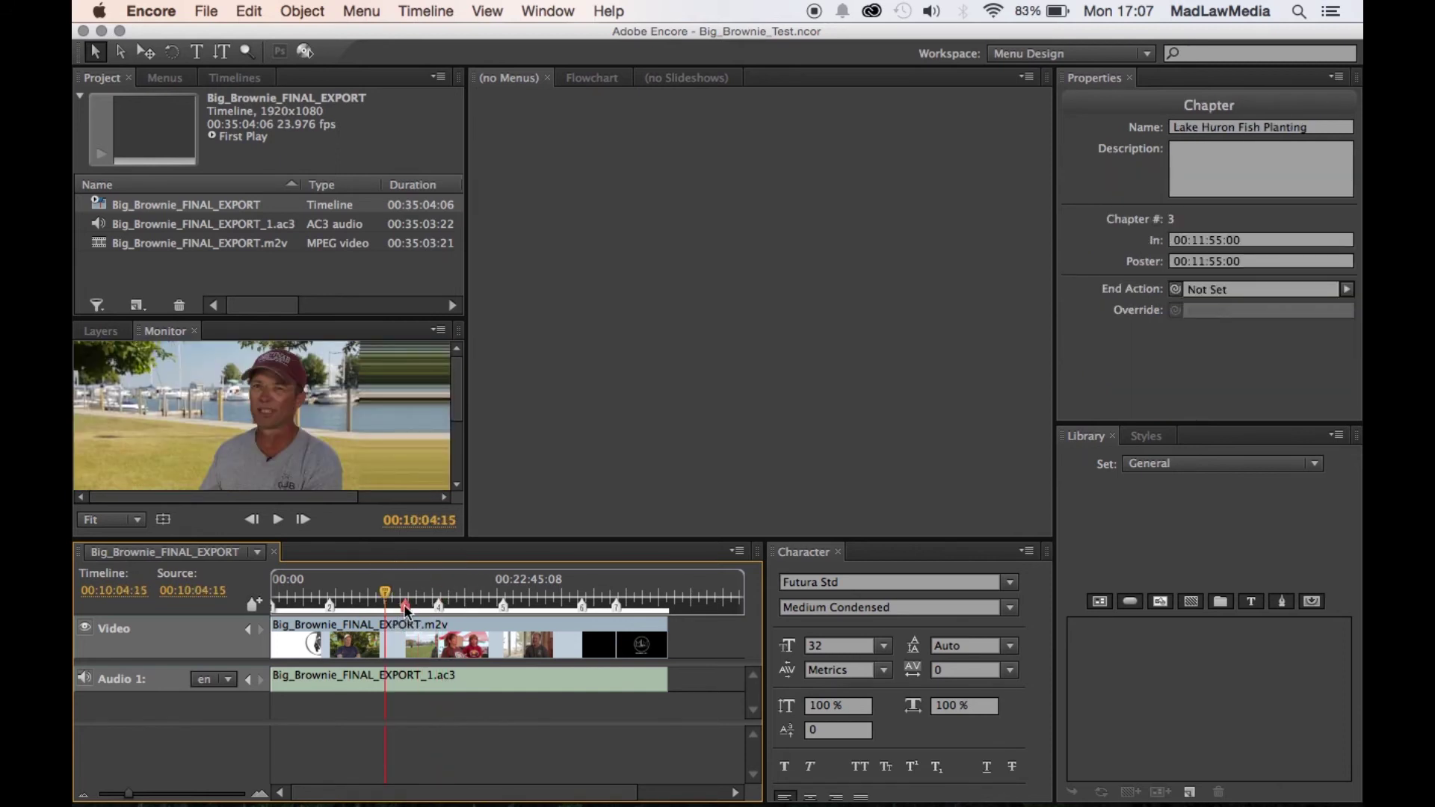
# Check the chapter markers from Introduction through Too Many Memories, then enlarge the Project panel
pyautogui.click(330, 605)
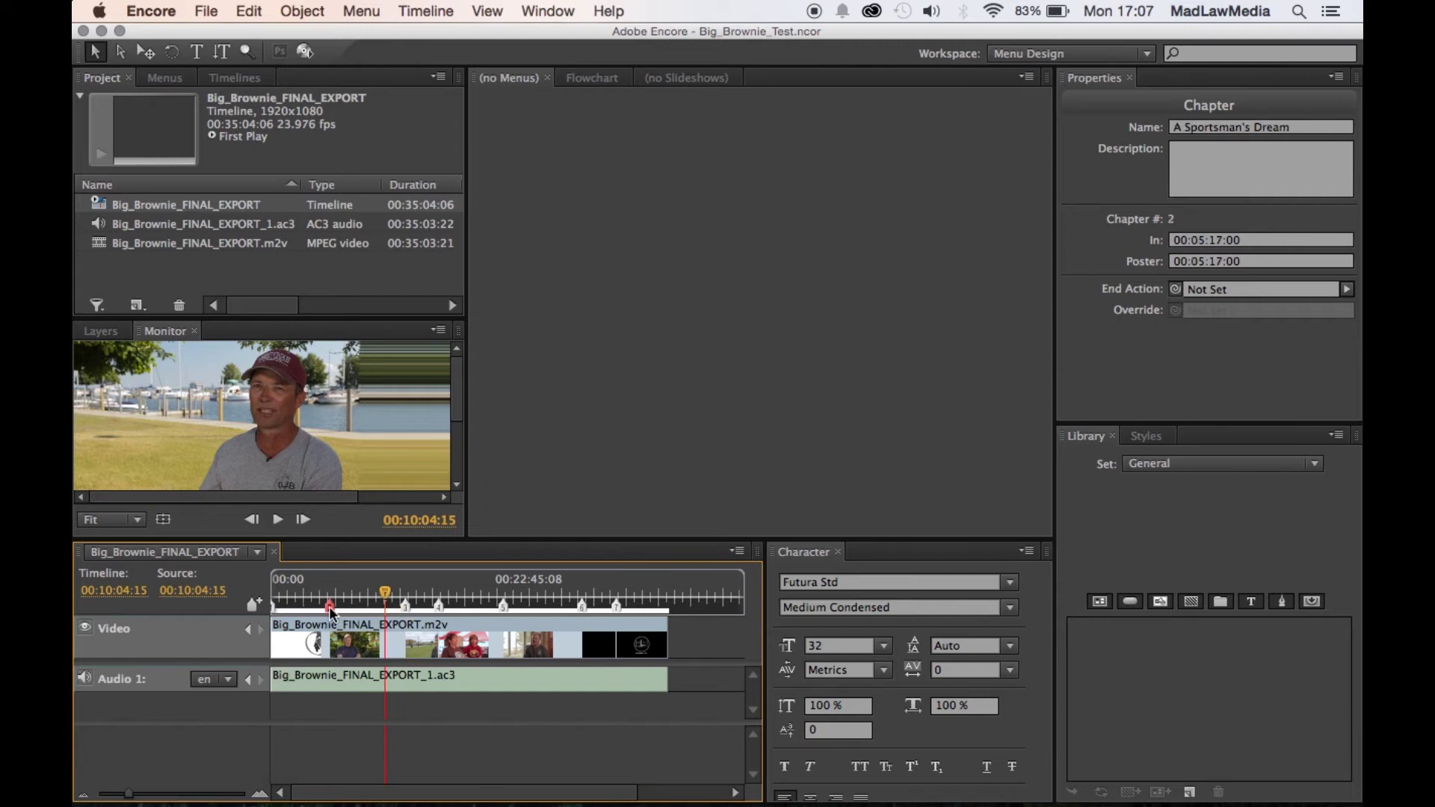
pyautogui.click(274, 606)
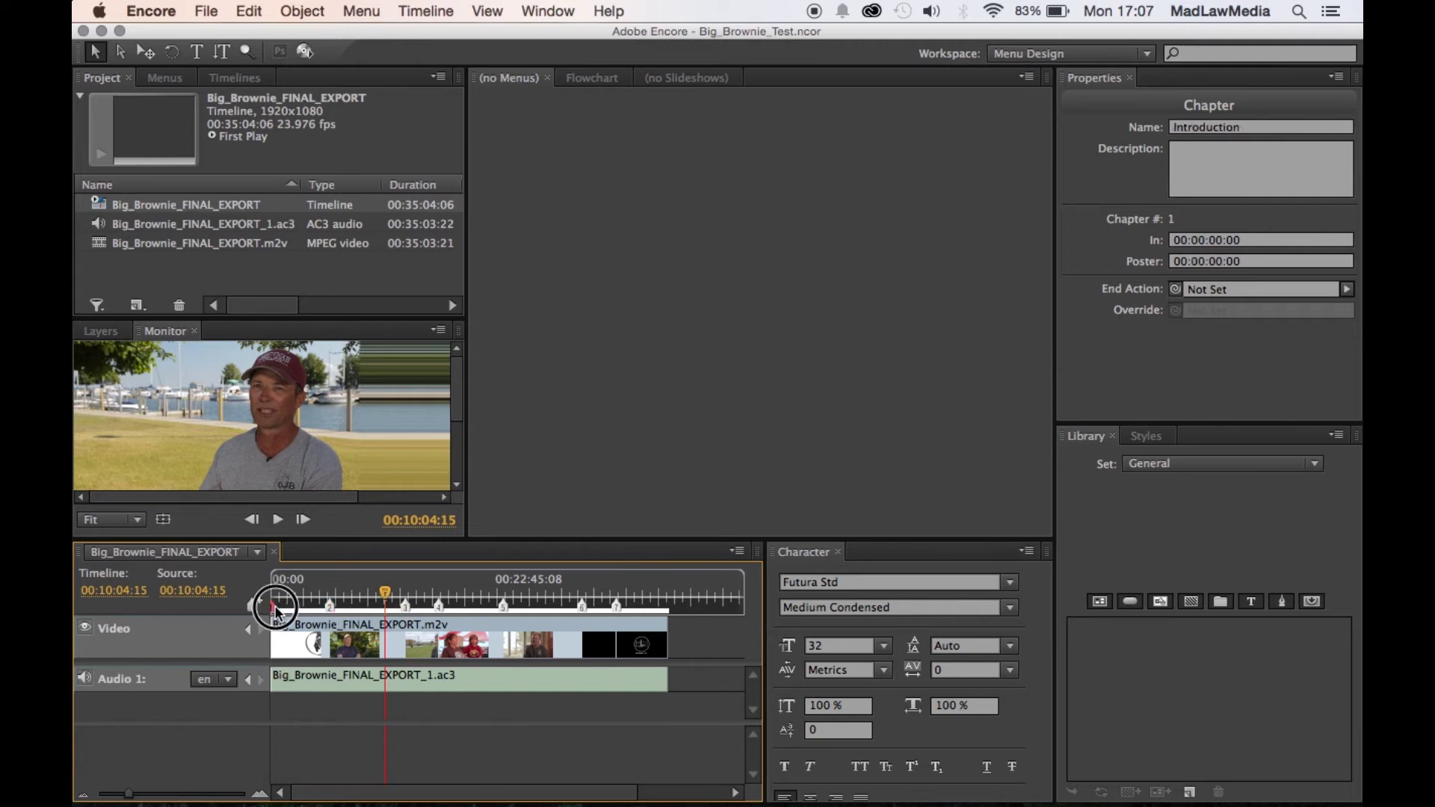
pyautogui.click(409, 606)
pyautogui.click(438, 605)
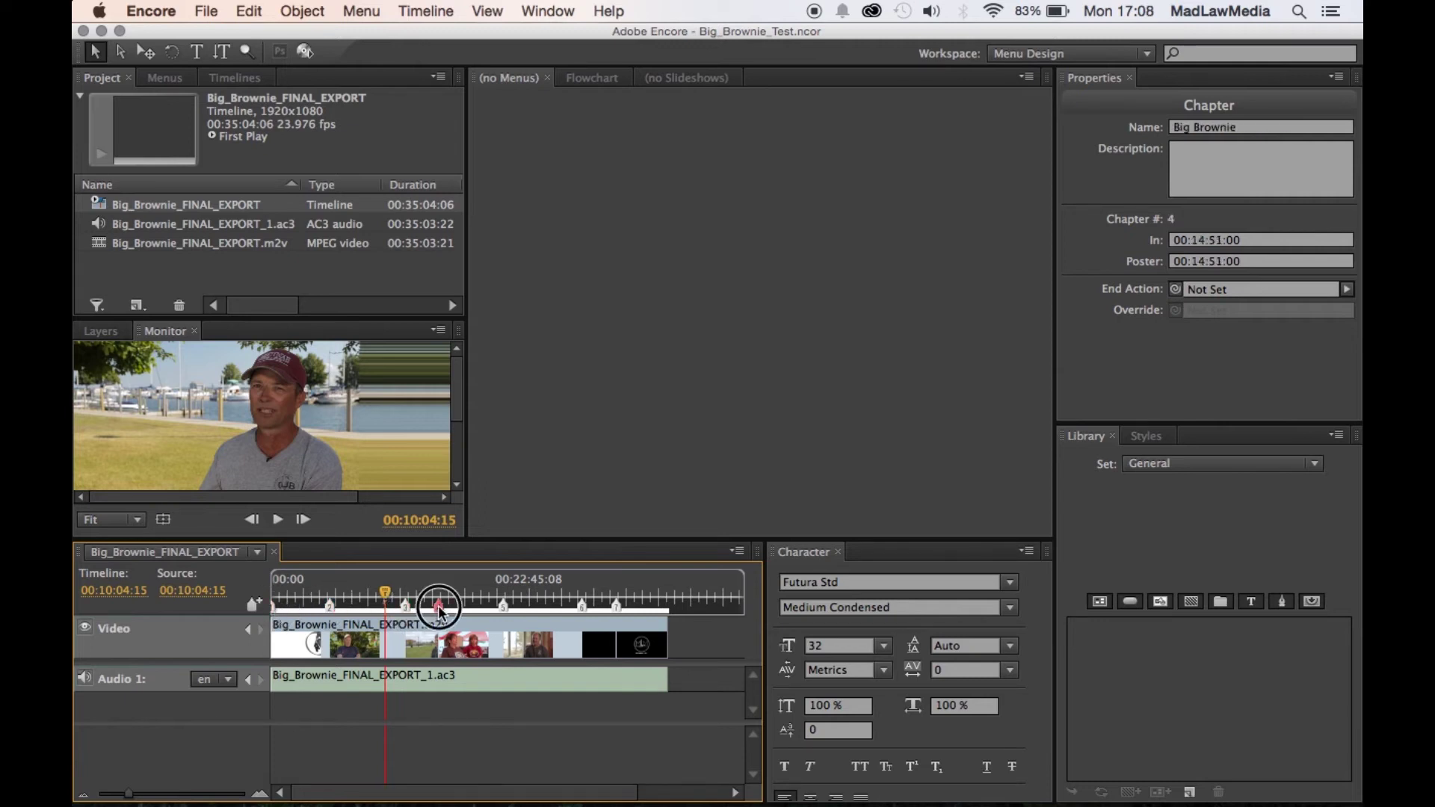
pyautogui.click(502, 606)
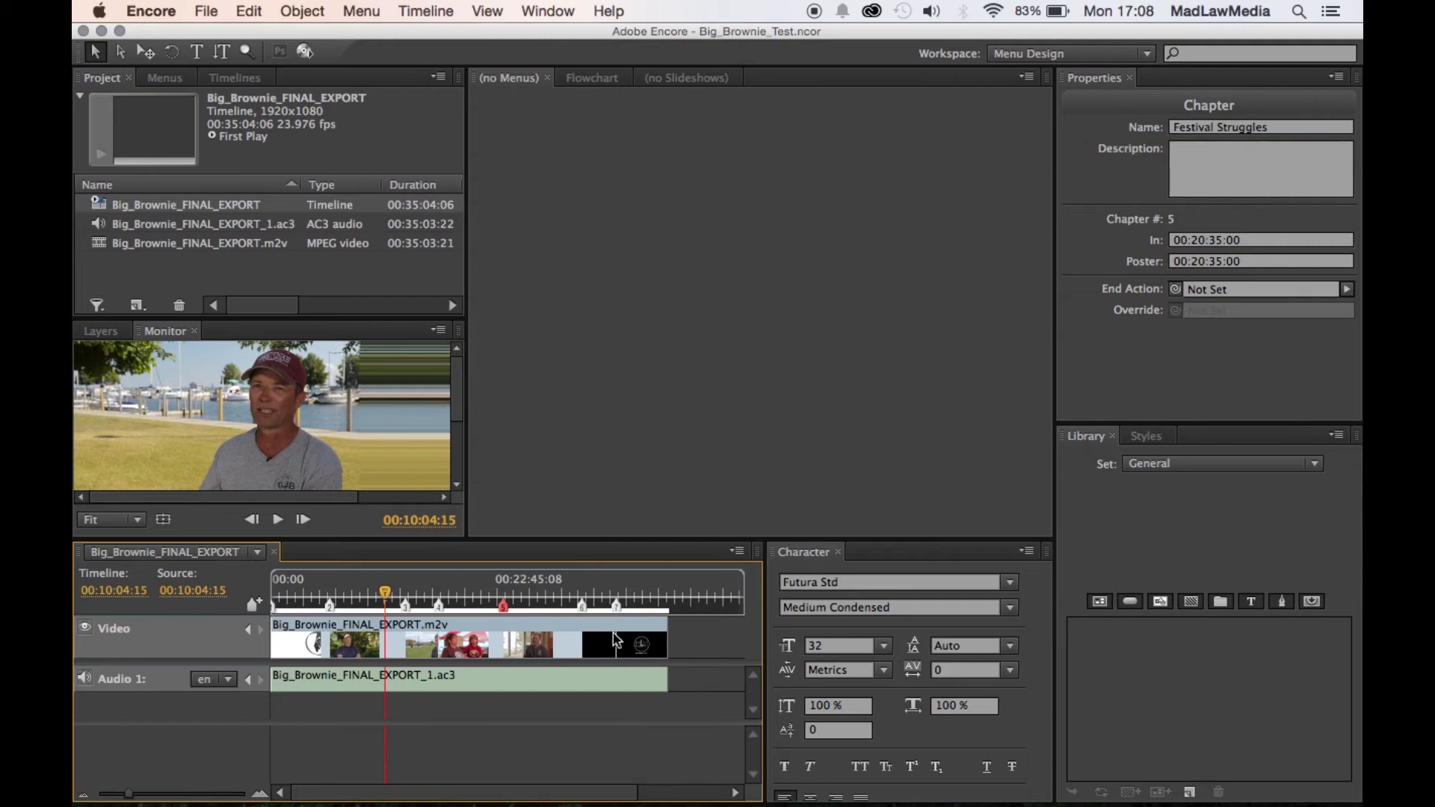
pyautogui.click(616, 605)
pyautogui.moveTo(209, 318); pyautogui.dragTo(209, 359)
# Import BB_DVD_Design_First_Play.psd from MADLAWPASS > BTF > Disc_Stuff as a menu
pyautogui.click(165, 299)
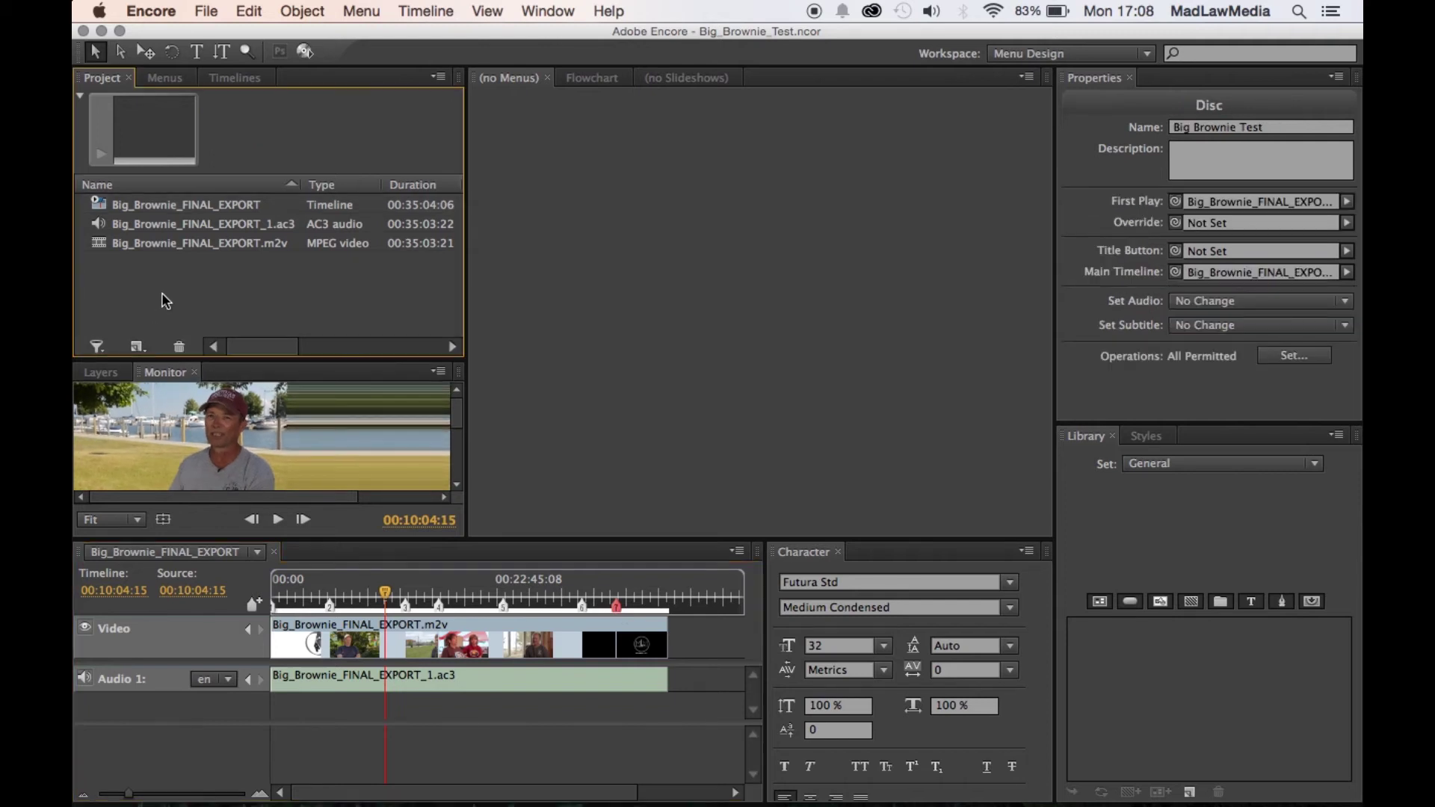
pyautogui.rightClick(163, 295)
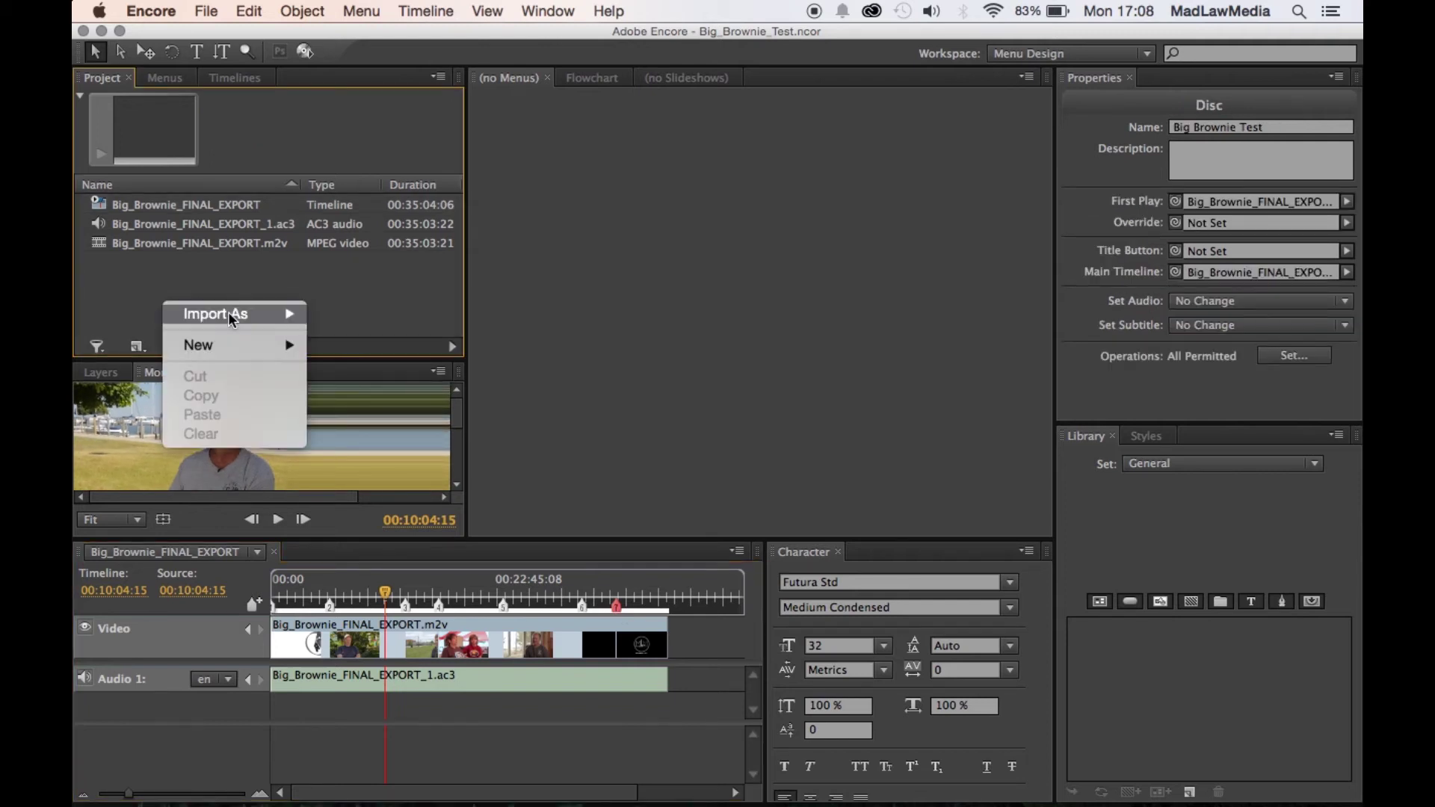
pyautogui.moveTo(229, 317)
pyautogui.click(402, 333)
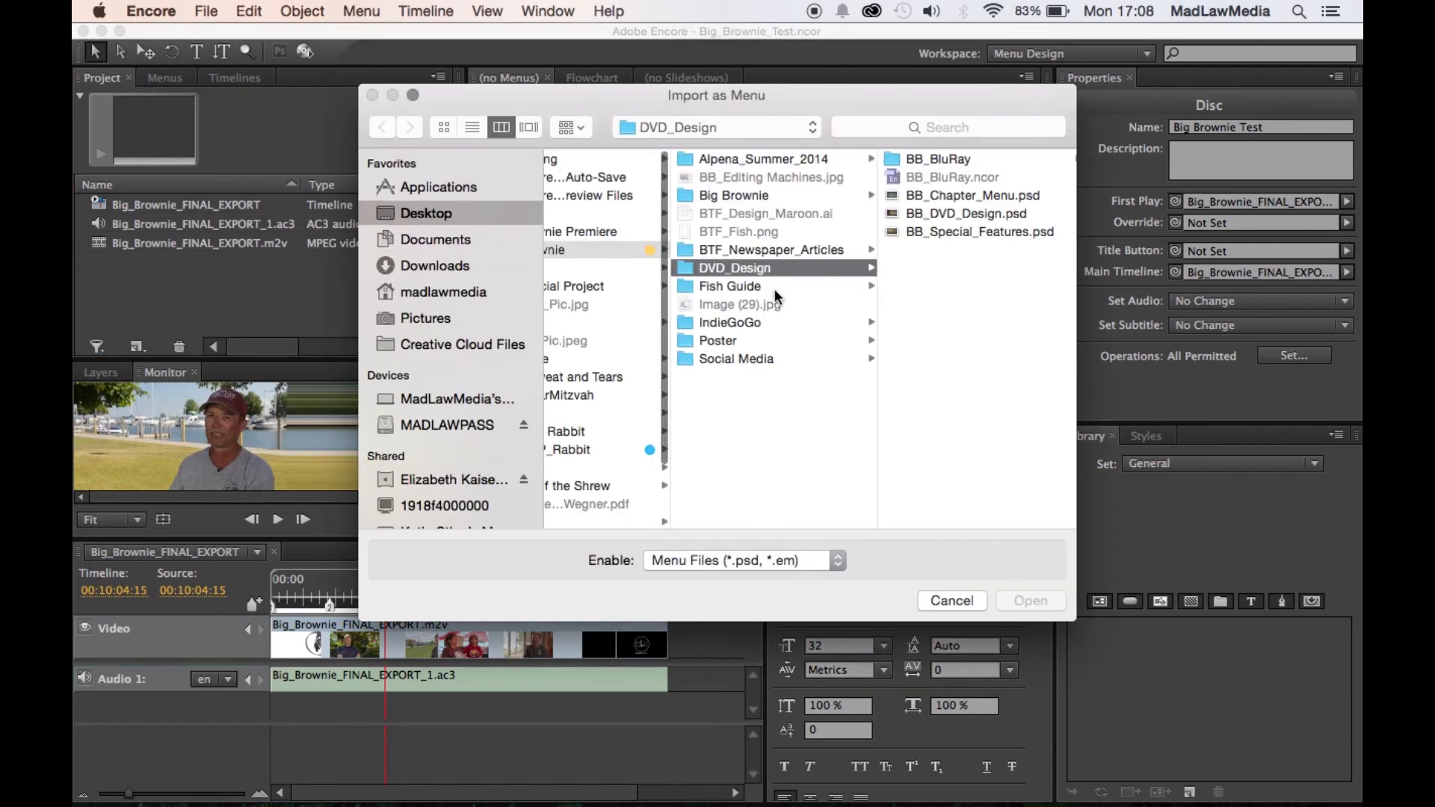
pyautogui.click(459, 425)
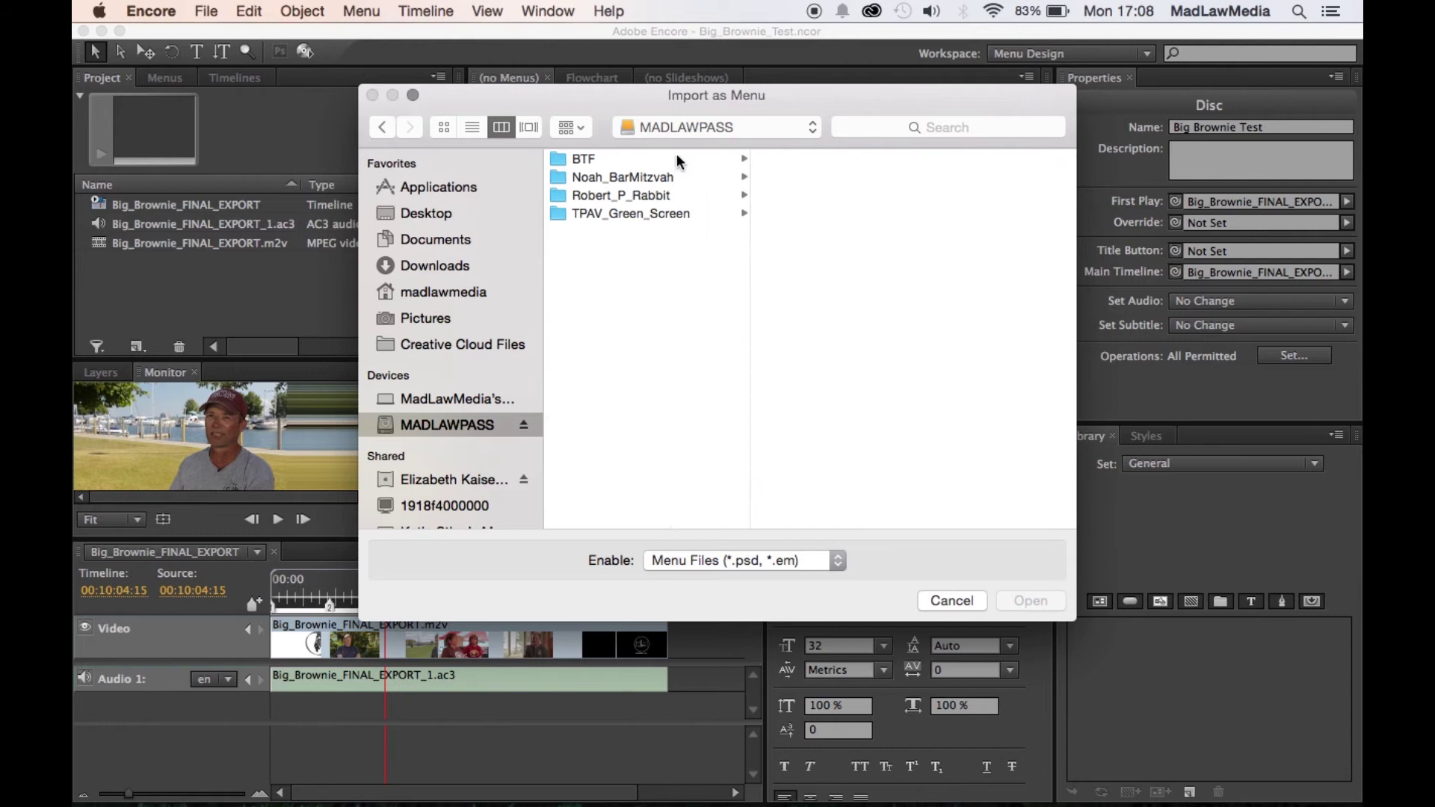
pyautogui.click(635, 160)
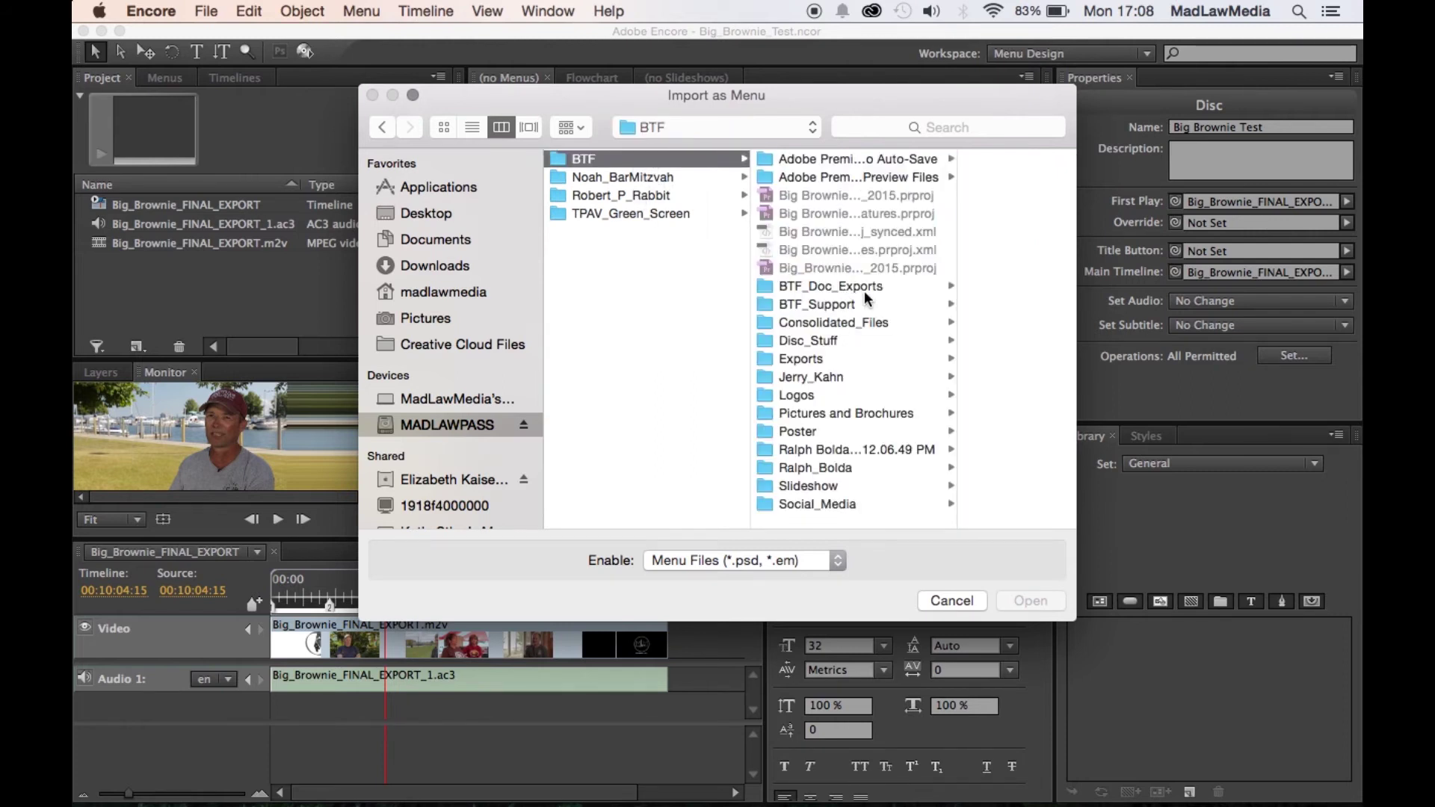
pyautogui.click(850, 340)
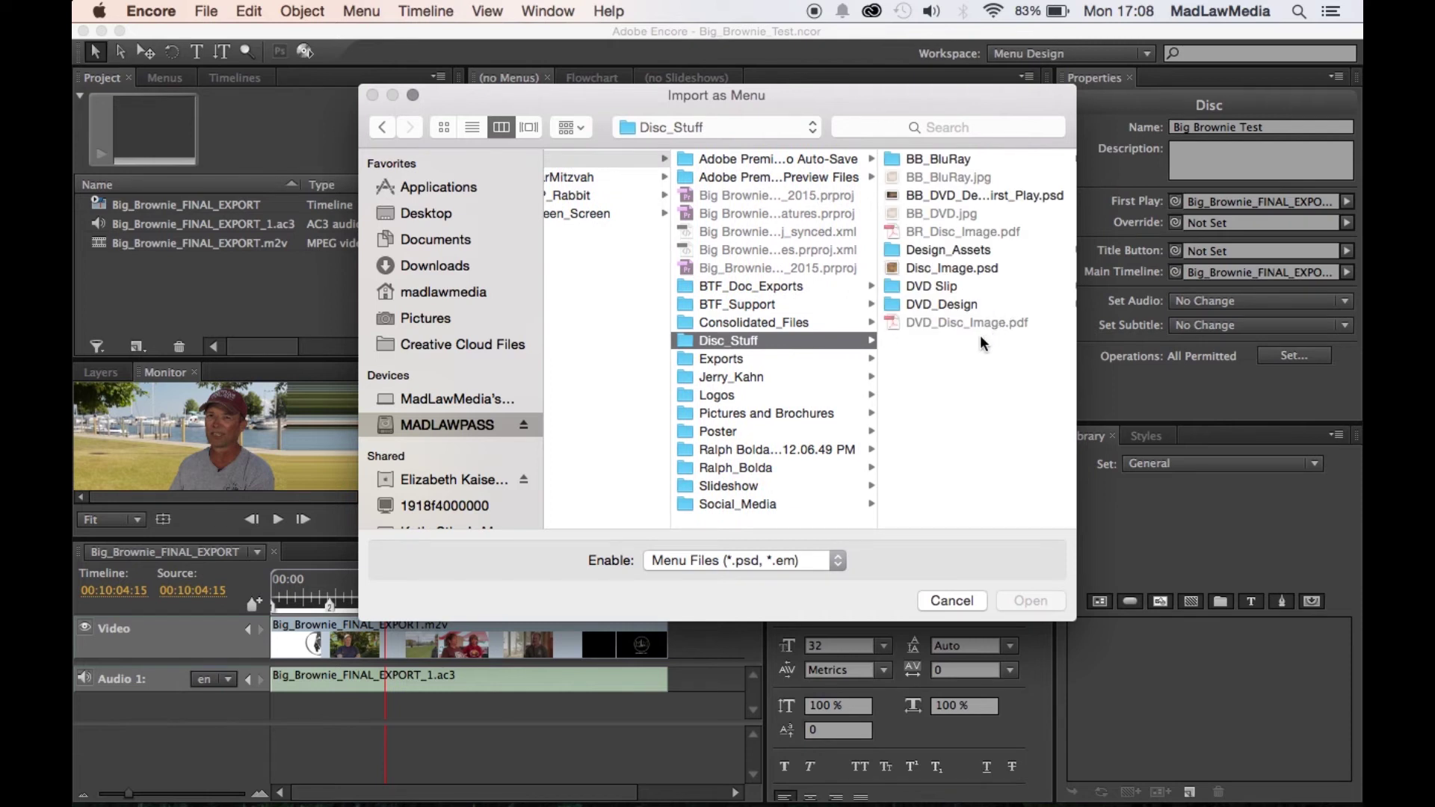
pyautogui.click(1010, 195)
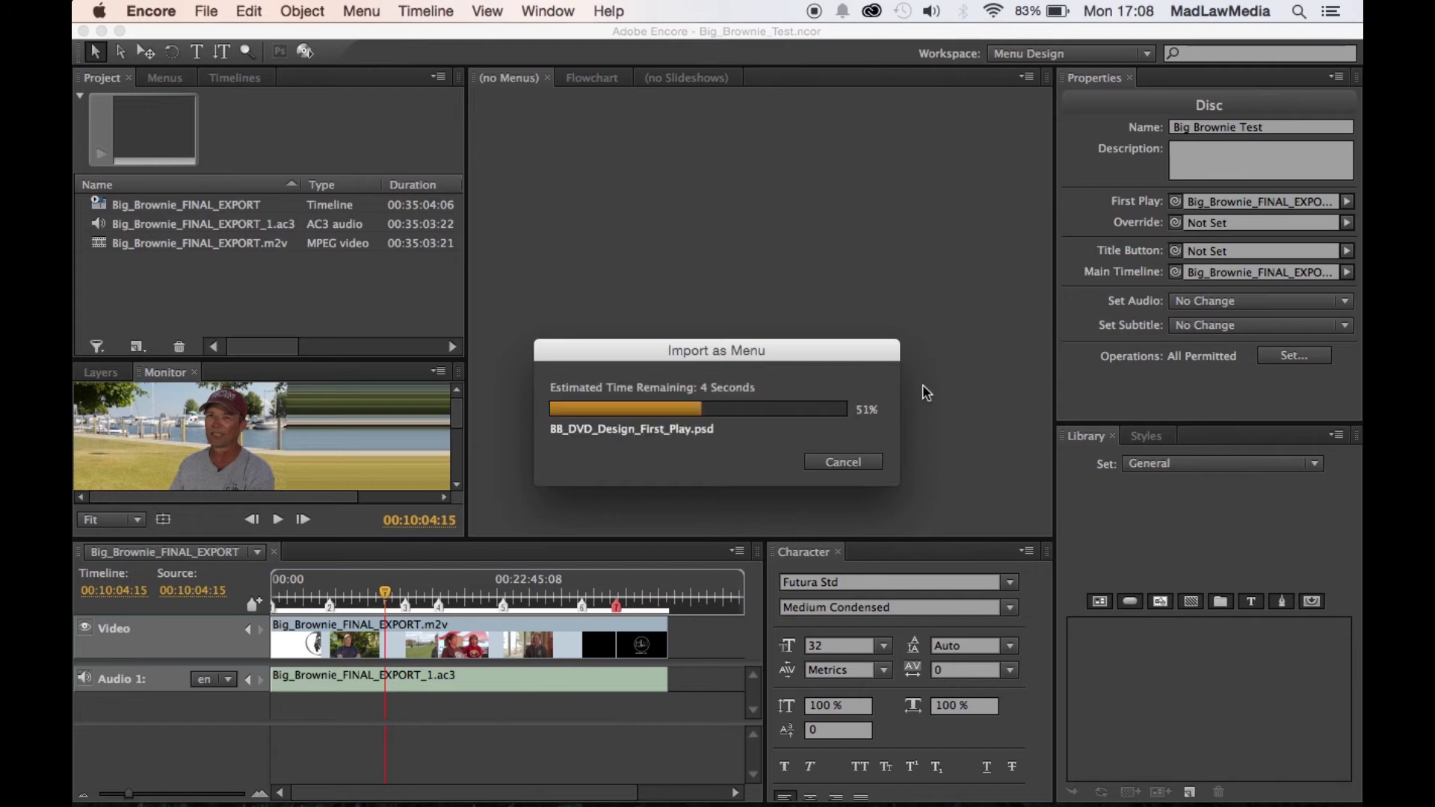
pyautogui.click(316, 338)
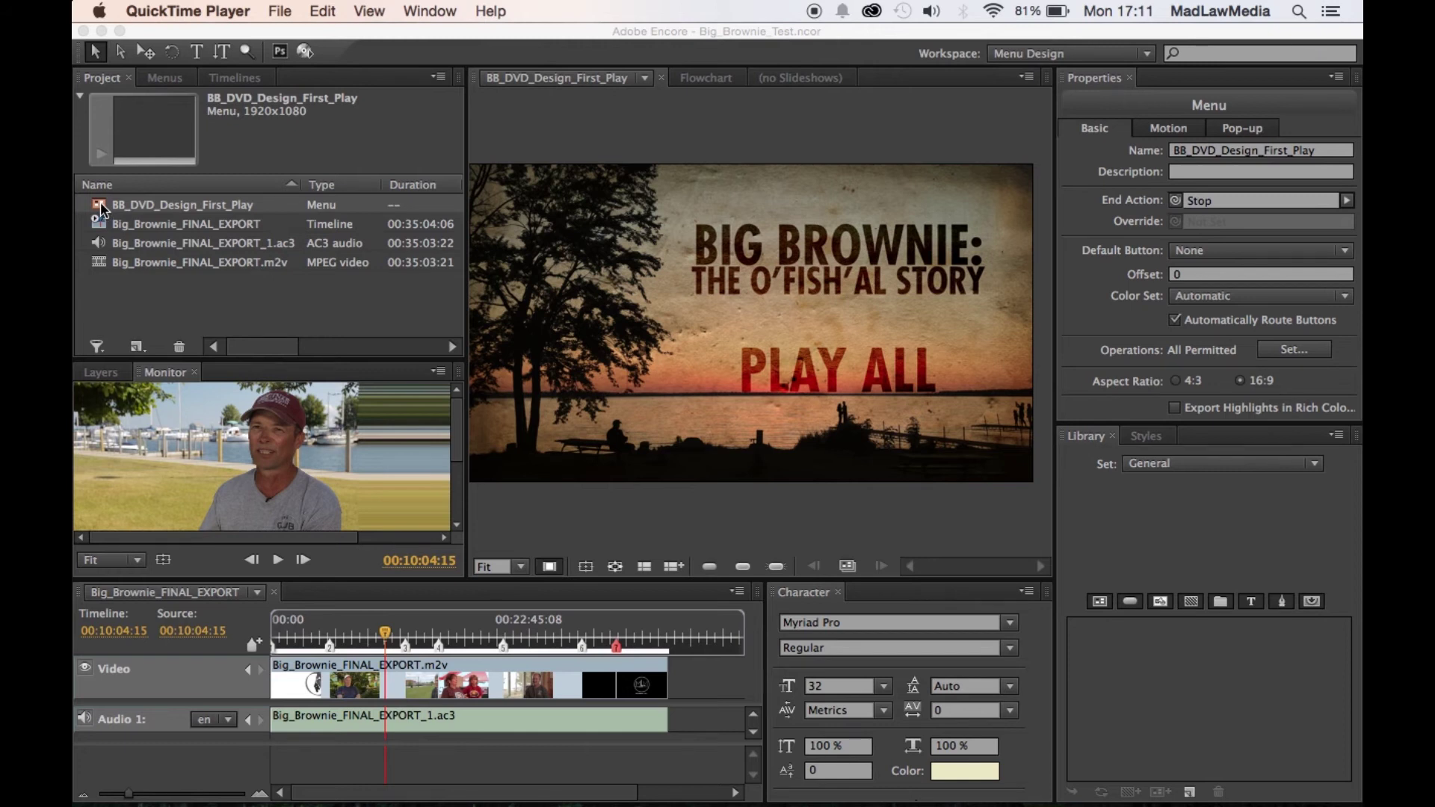
# Show the Layers panel listing PLAY ALL, the BIG BROWNIE title, Layer 2 and Layer 1
pyautogui.click(101, 202)
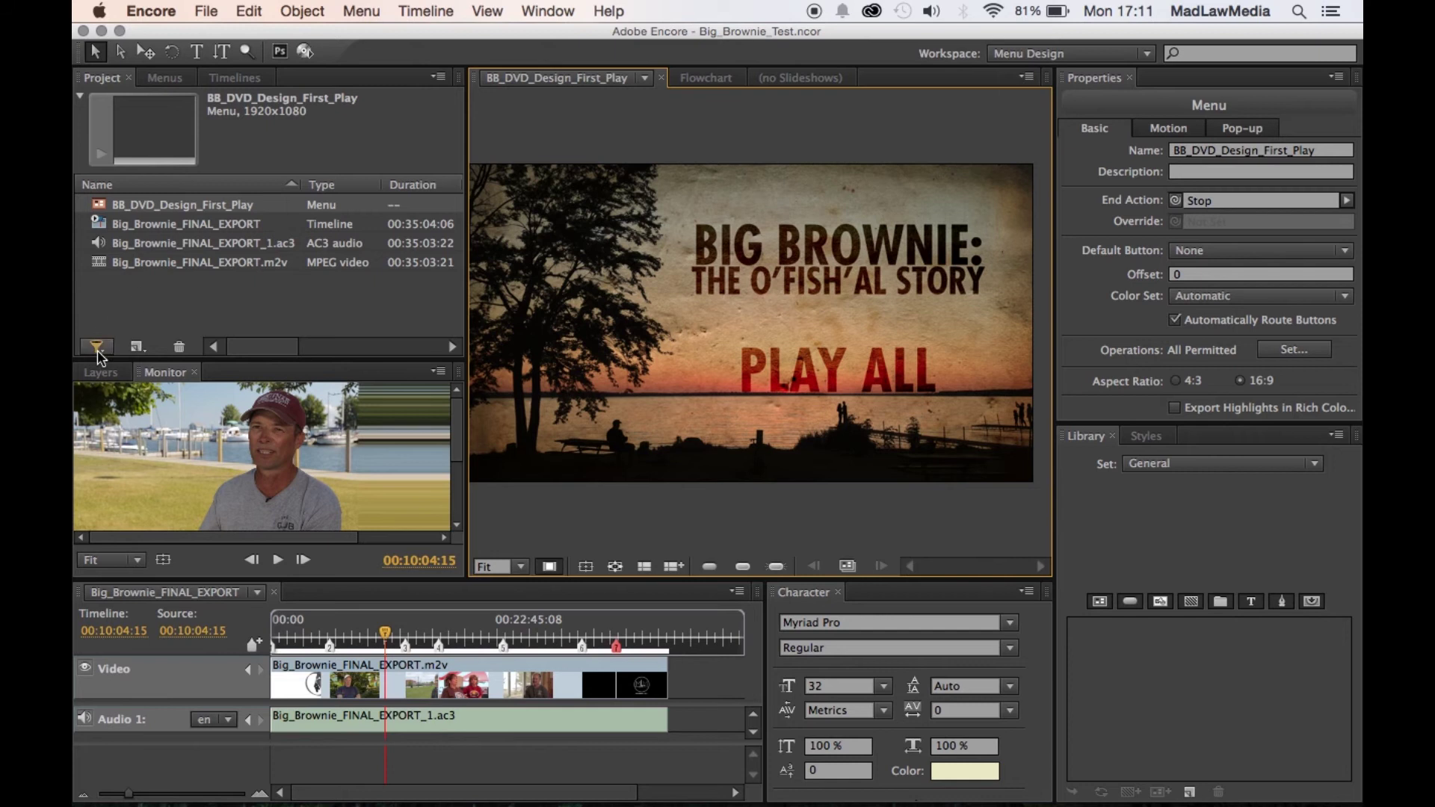
pyautogui.click(103, 373)
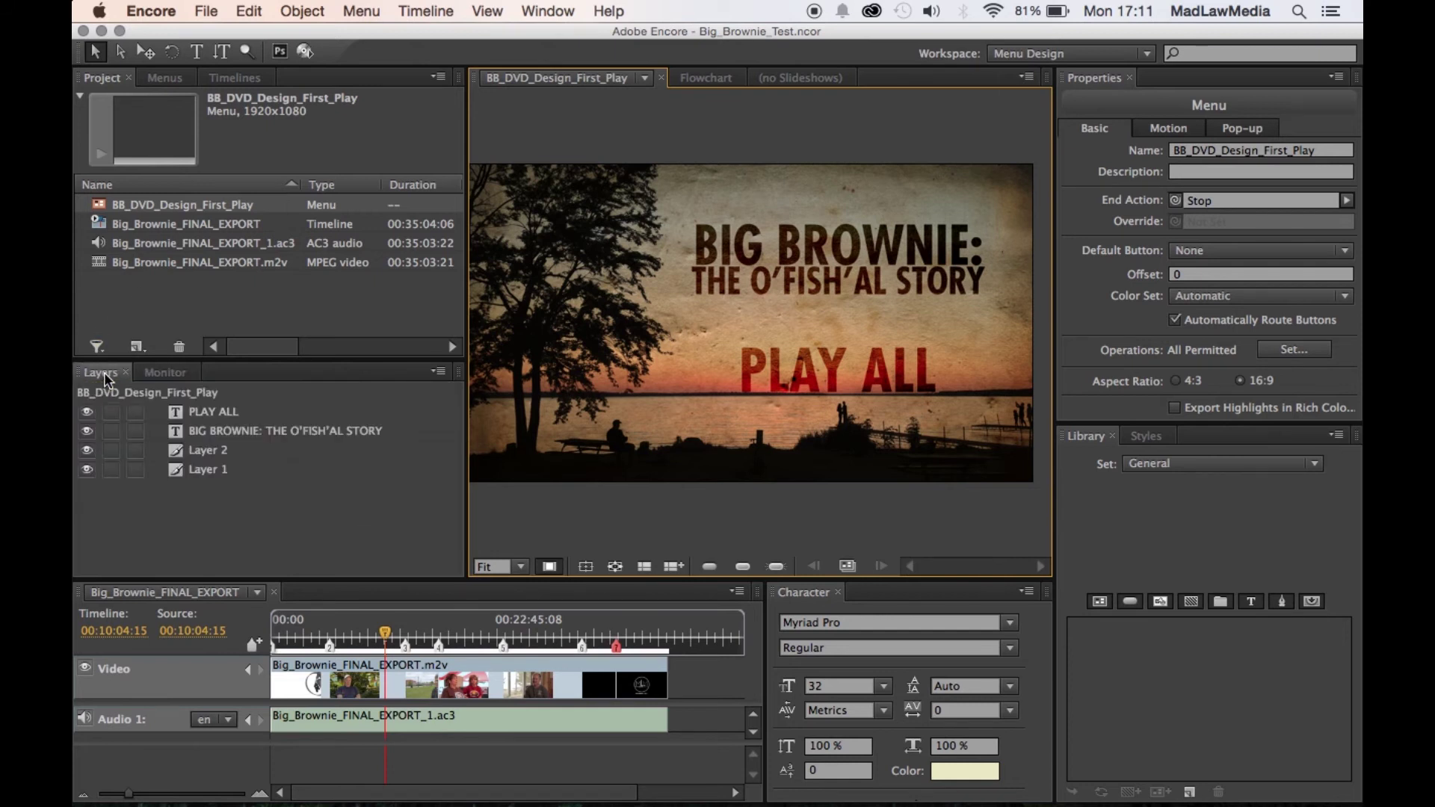
pyautogui.click(546, 11)
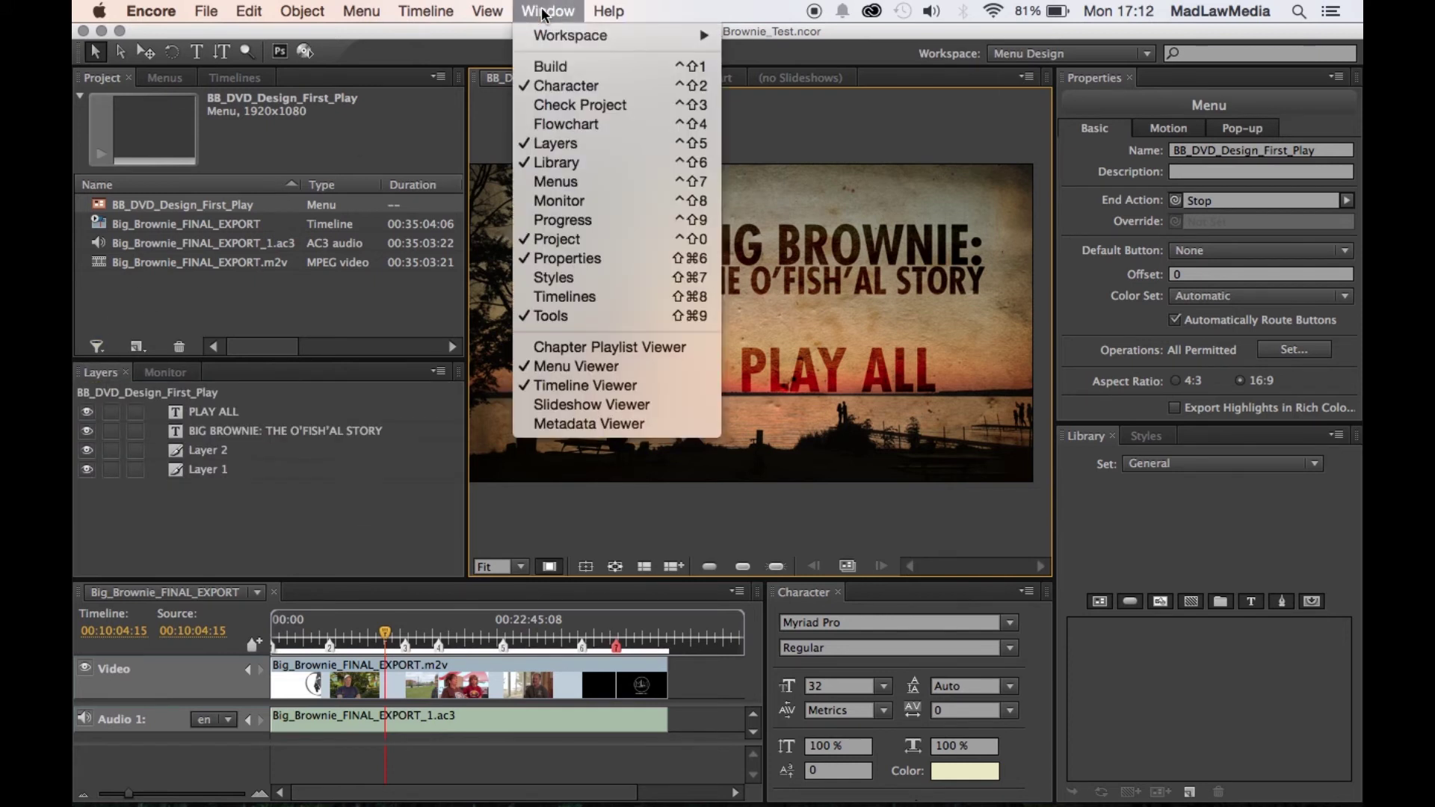
pyautogui.click(588, 143)
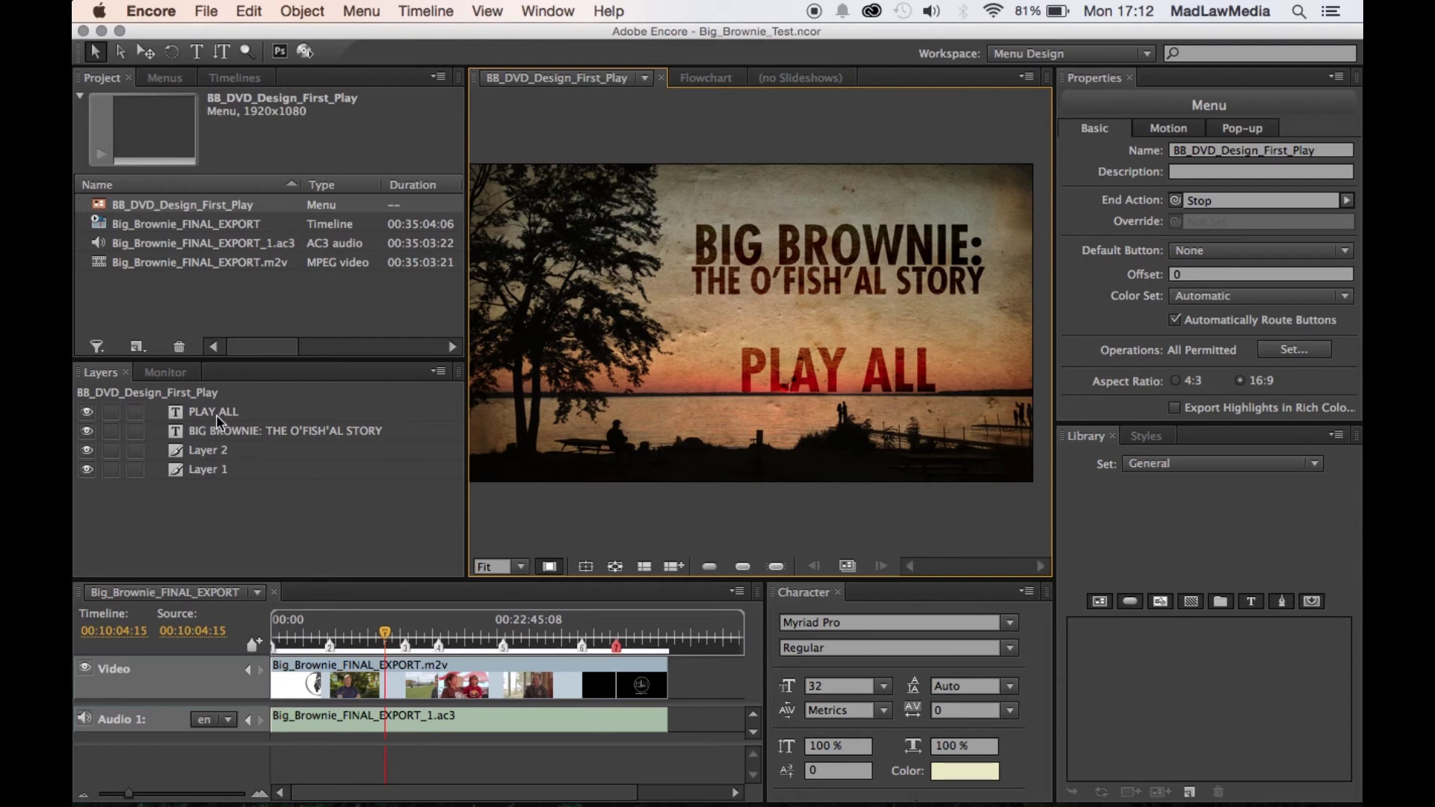
# Convert the PLAY ALL layer into button 1 and select it in the Menu viewer
pyautogui.click(135, 411)
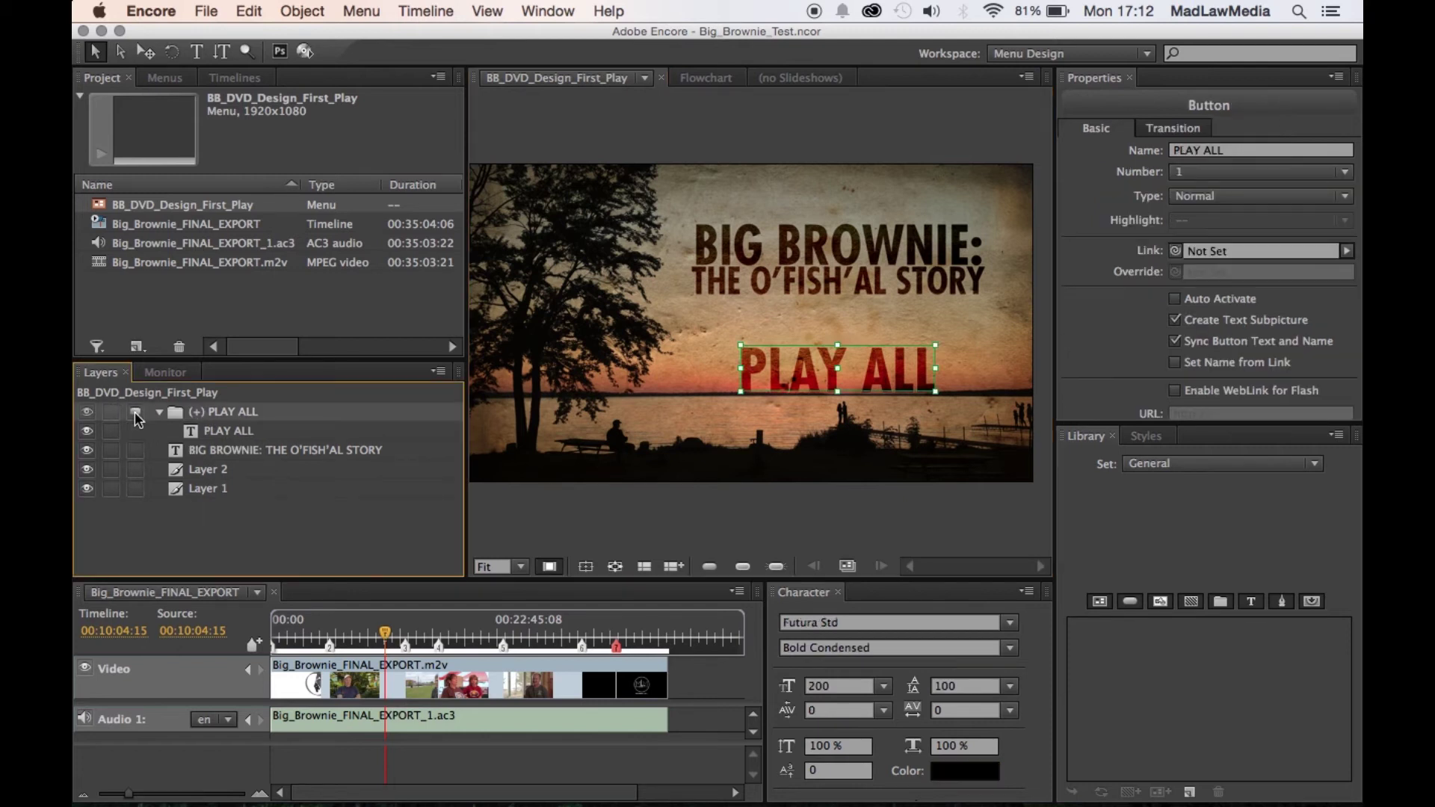
pyautogui.click(903, 376)
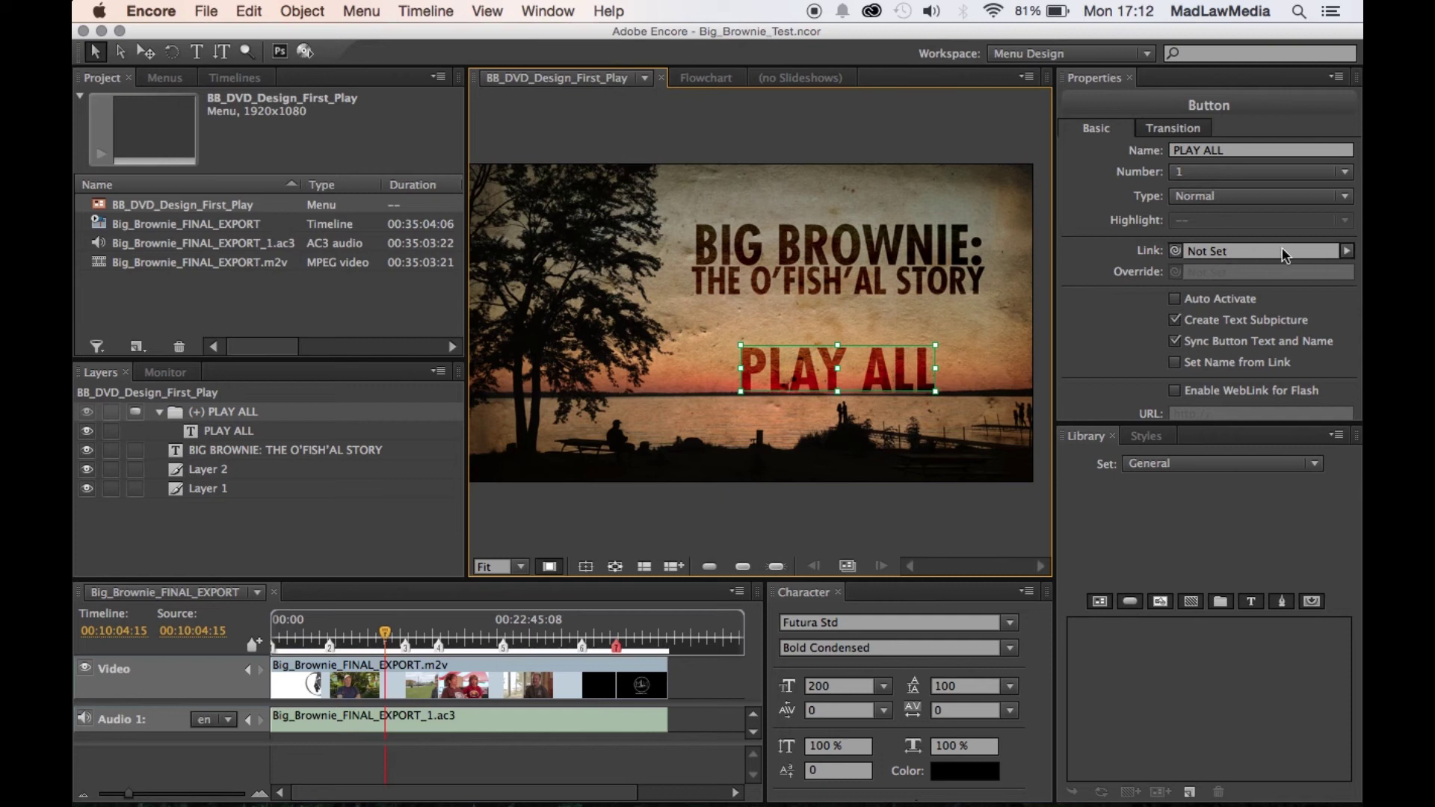
# Link the PLAY ALL button to the Introduction chapter of Big_Brownie_FINAL_EXPORT
pyautogui.click(1346, 251)
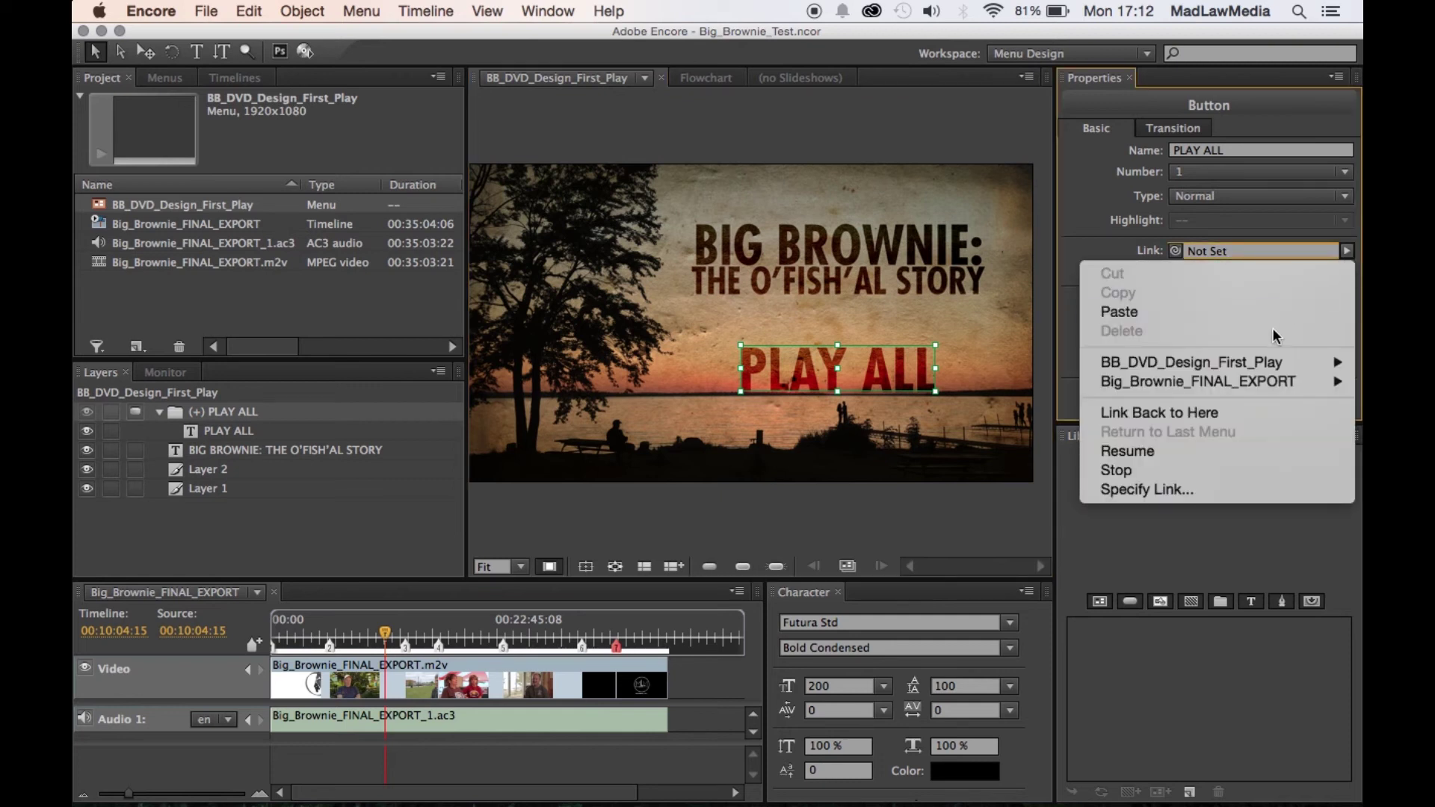
pyautogui.moveTo(1232, 378)
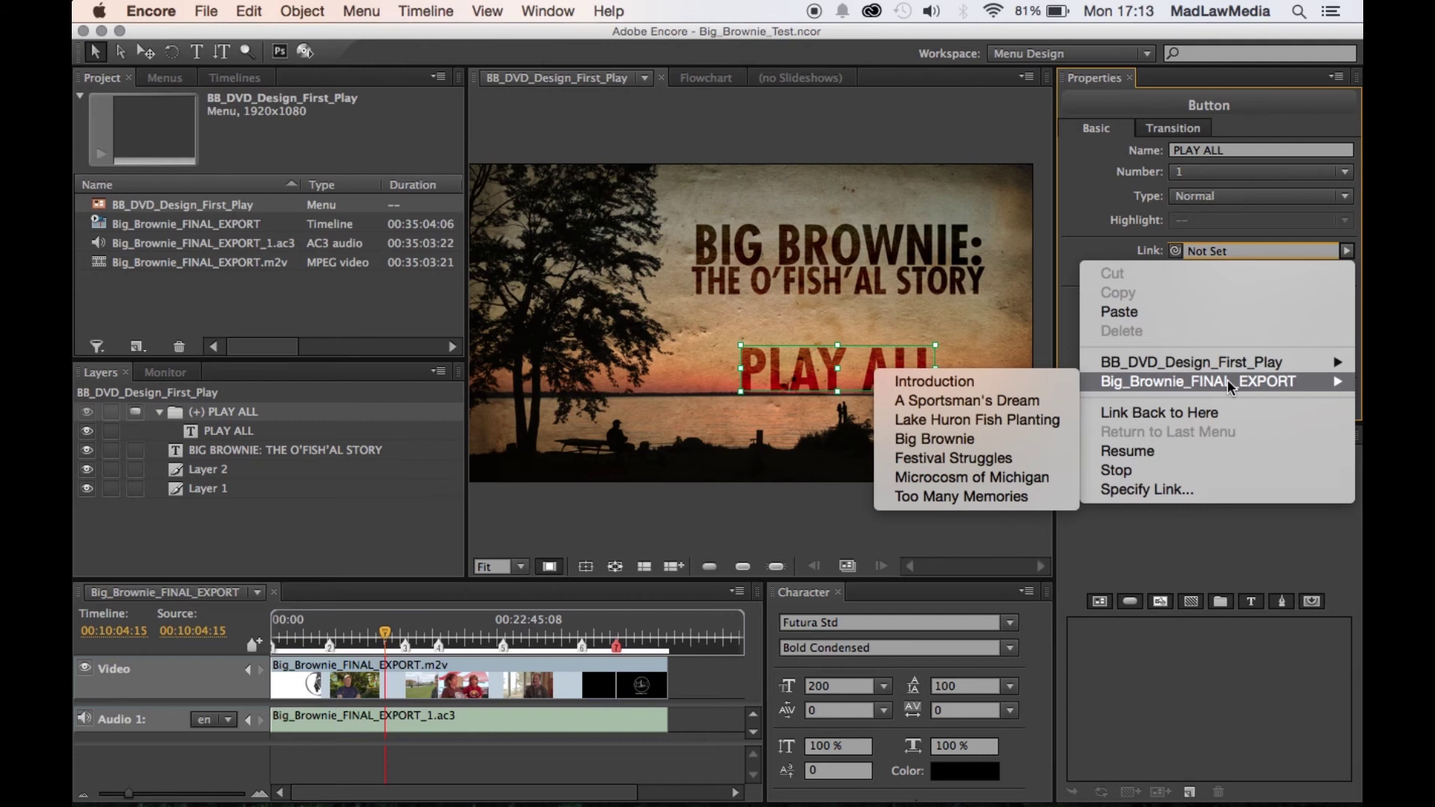
pyautogui.click(983, 377)
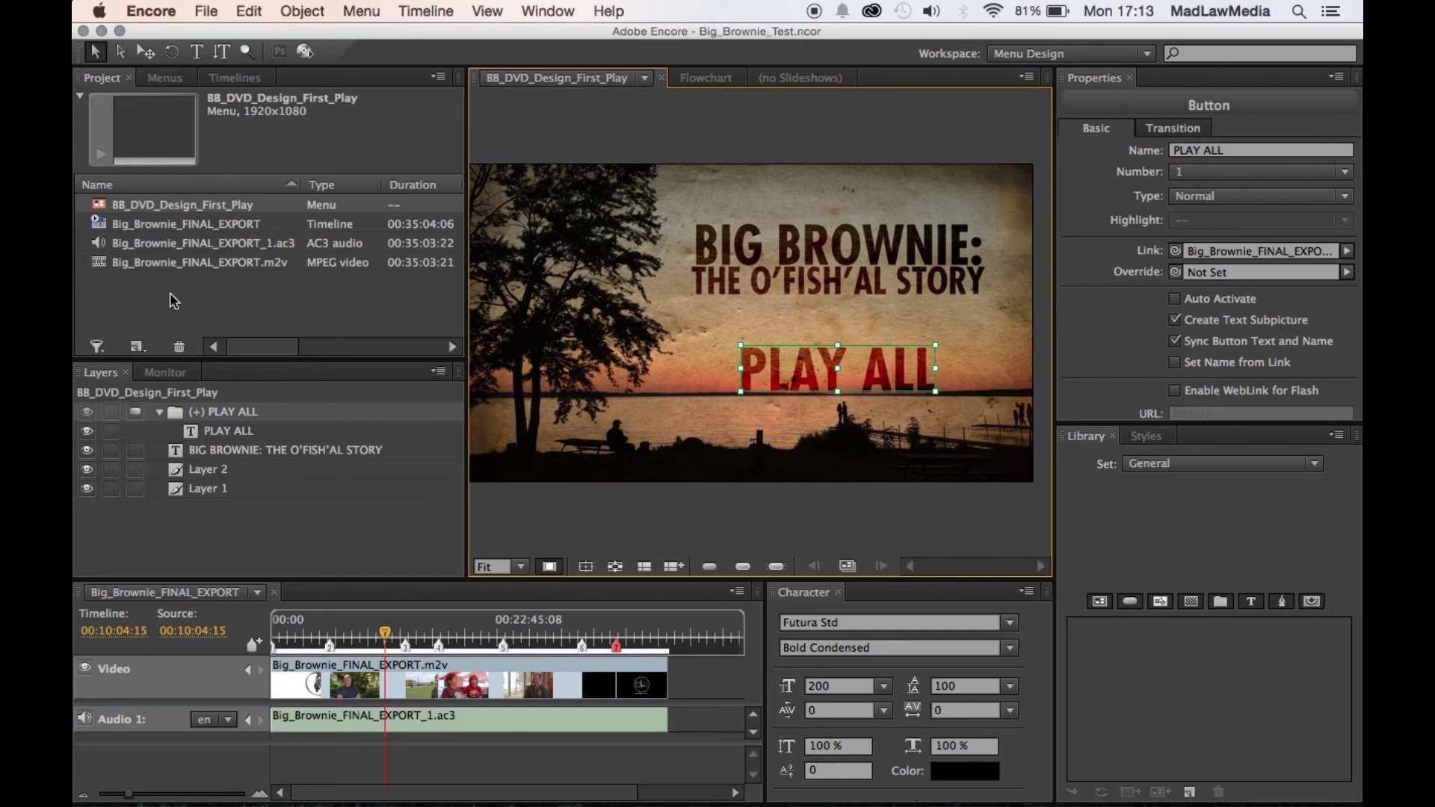
pyautogui.click(102, 224)
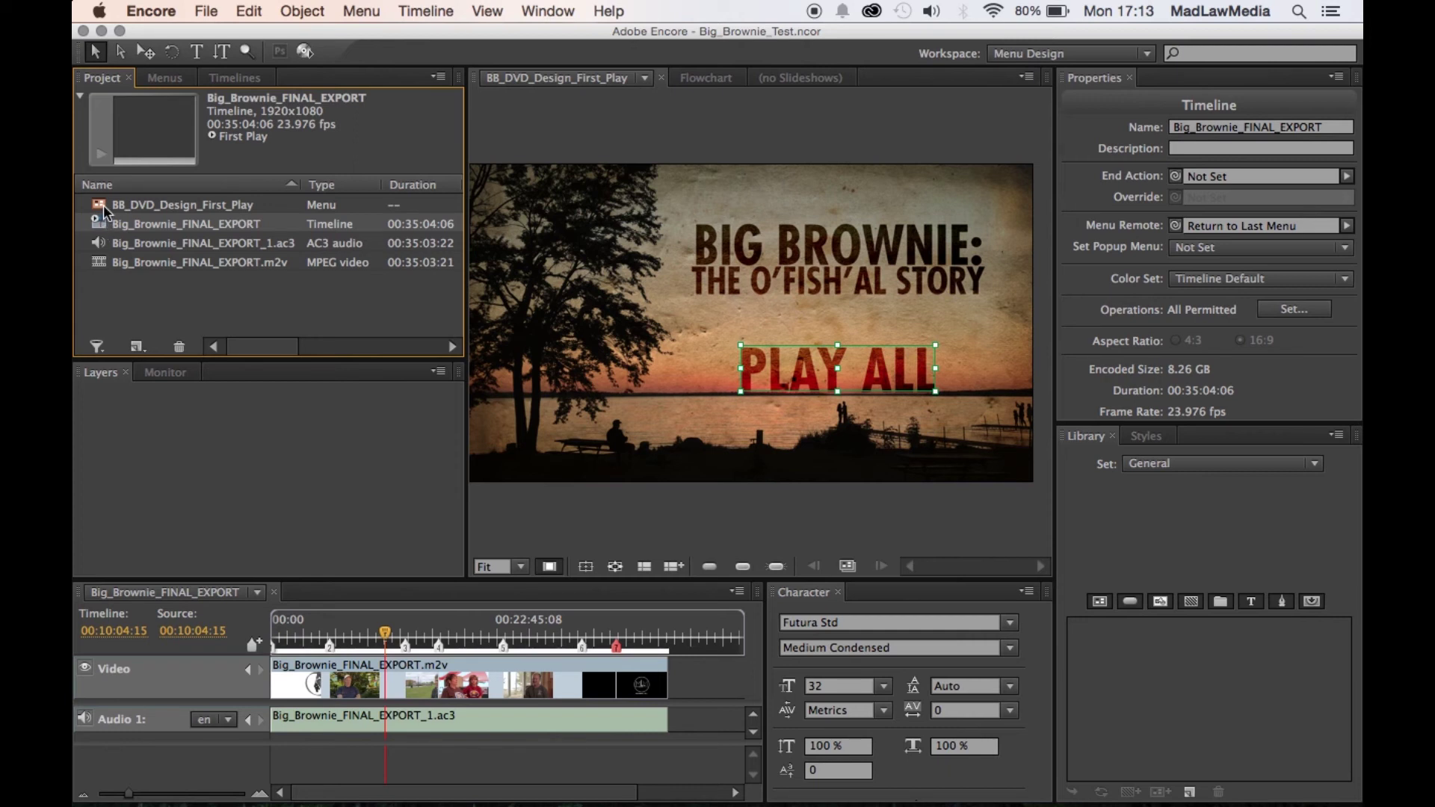
# Set the BB_DVD_Design_First_Play menu as the disc's First Play
pyautogui.click(101, 204)
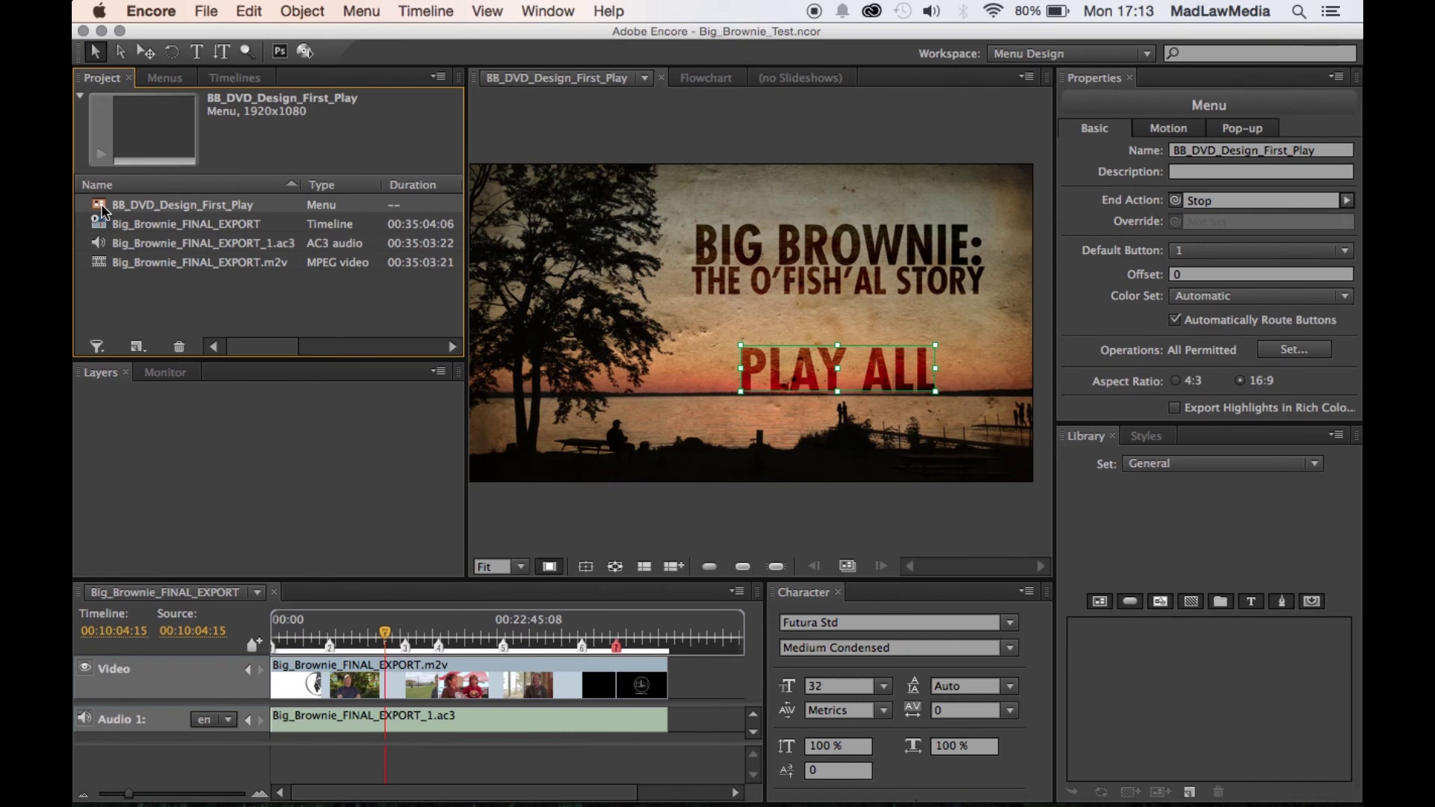
pyautogui.rightClick(101, 204)
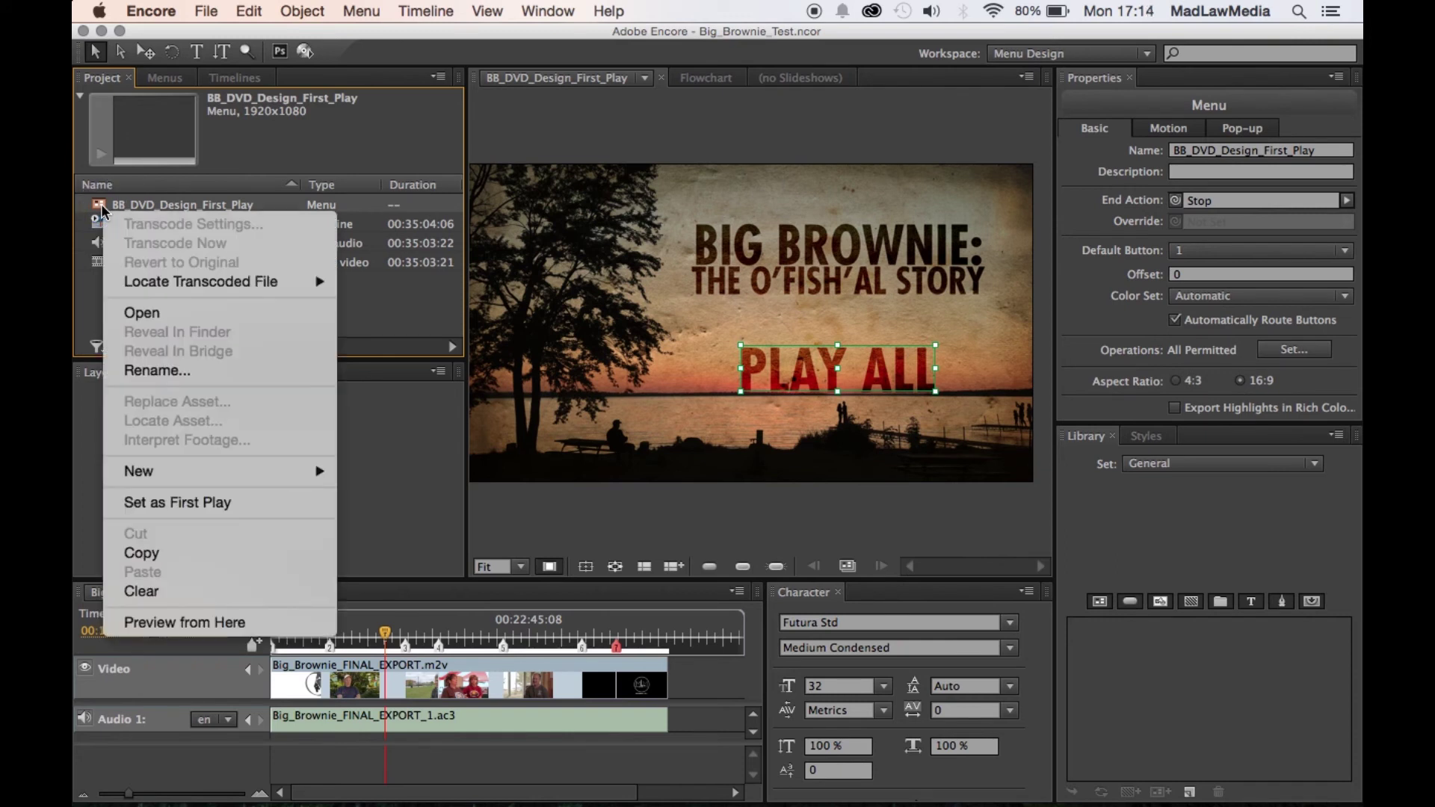
pyautogui.click(155, 502)
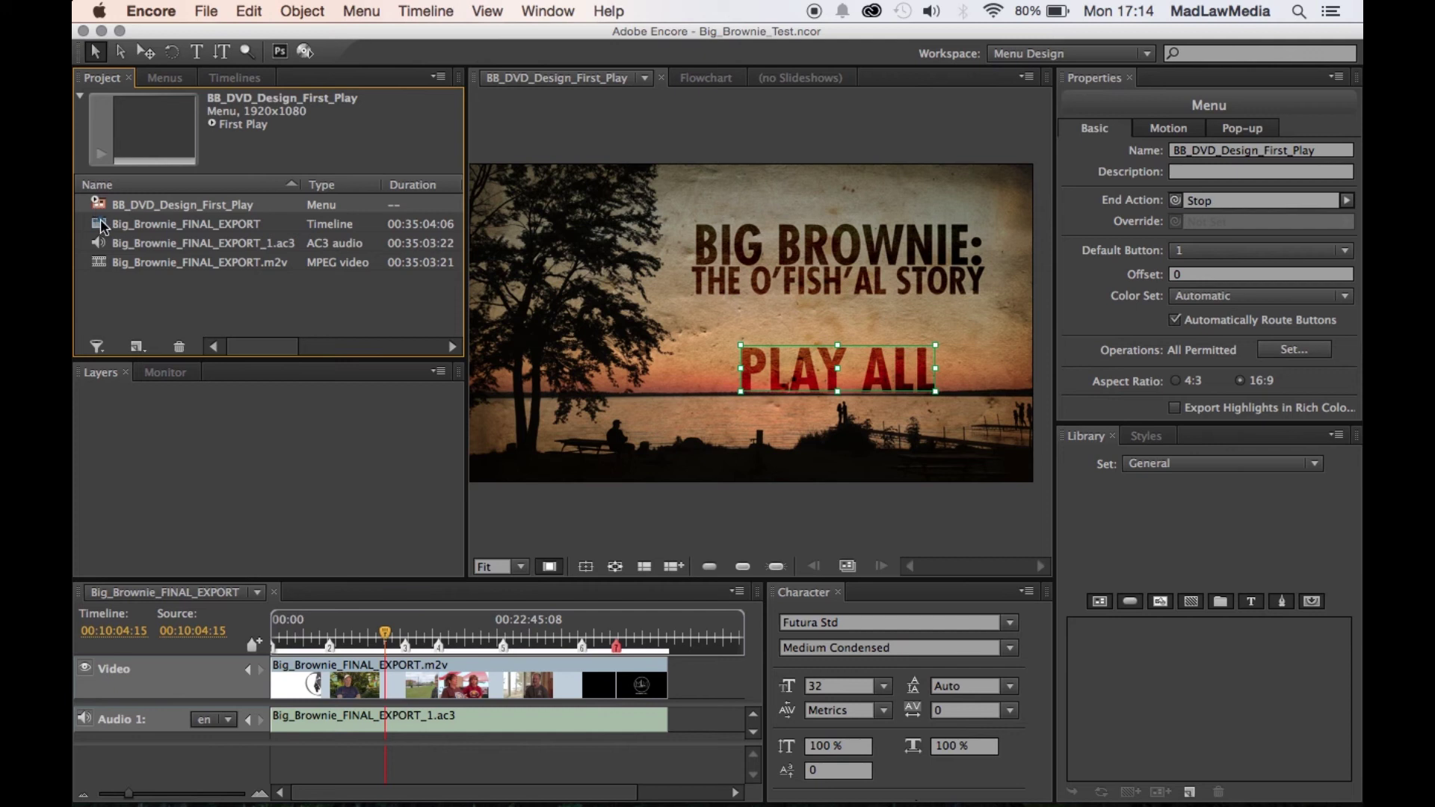
# Set the Big_Brownie_FINAL_EXPORT timeline back as the disc's First Play
pyautogui.click(97, 223)
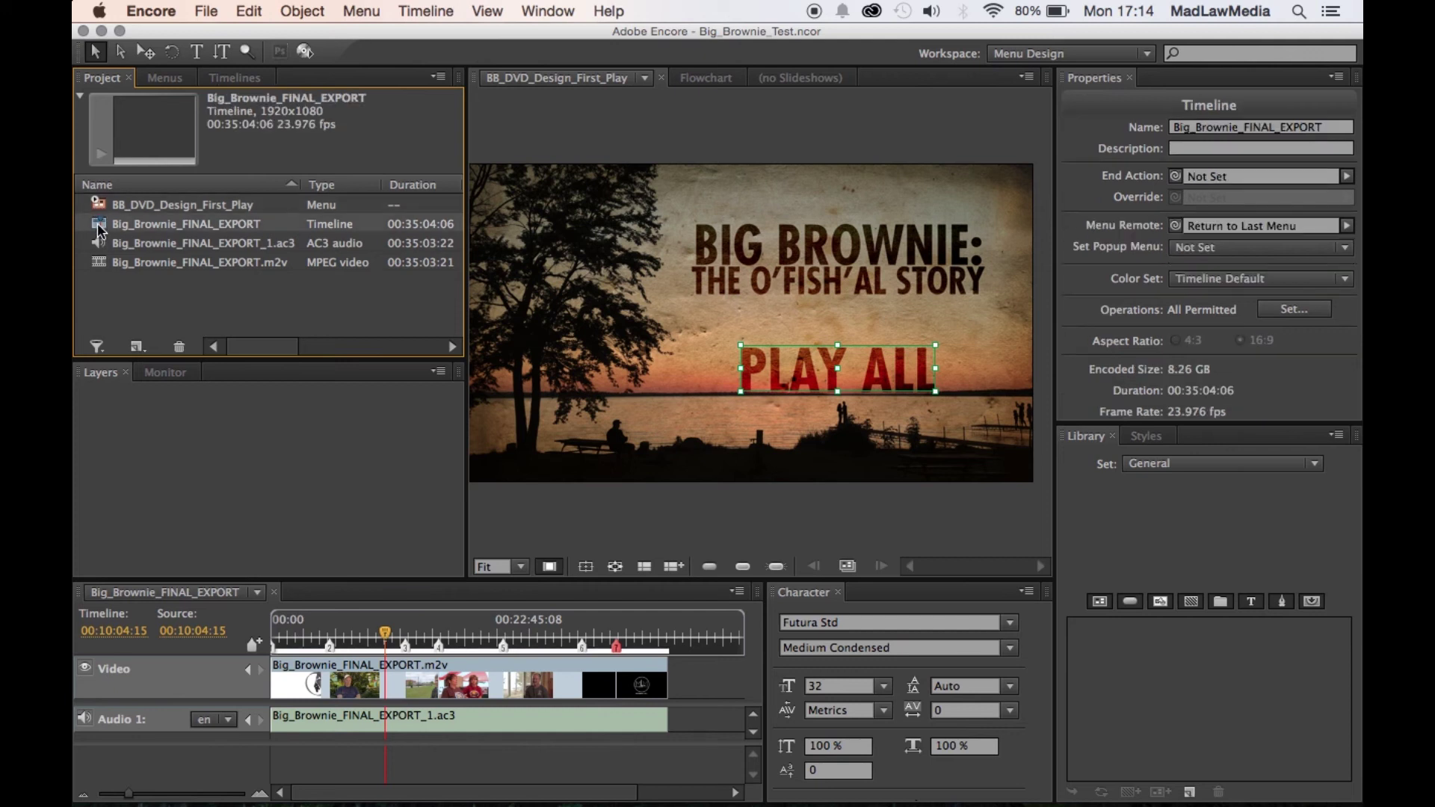
pyautogui.rightClick(97, 223)
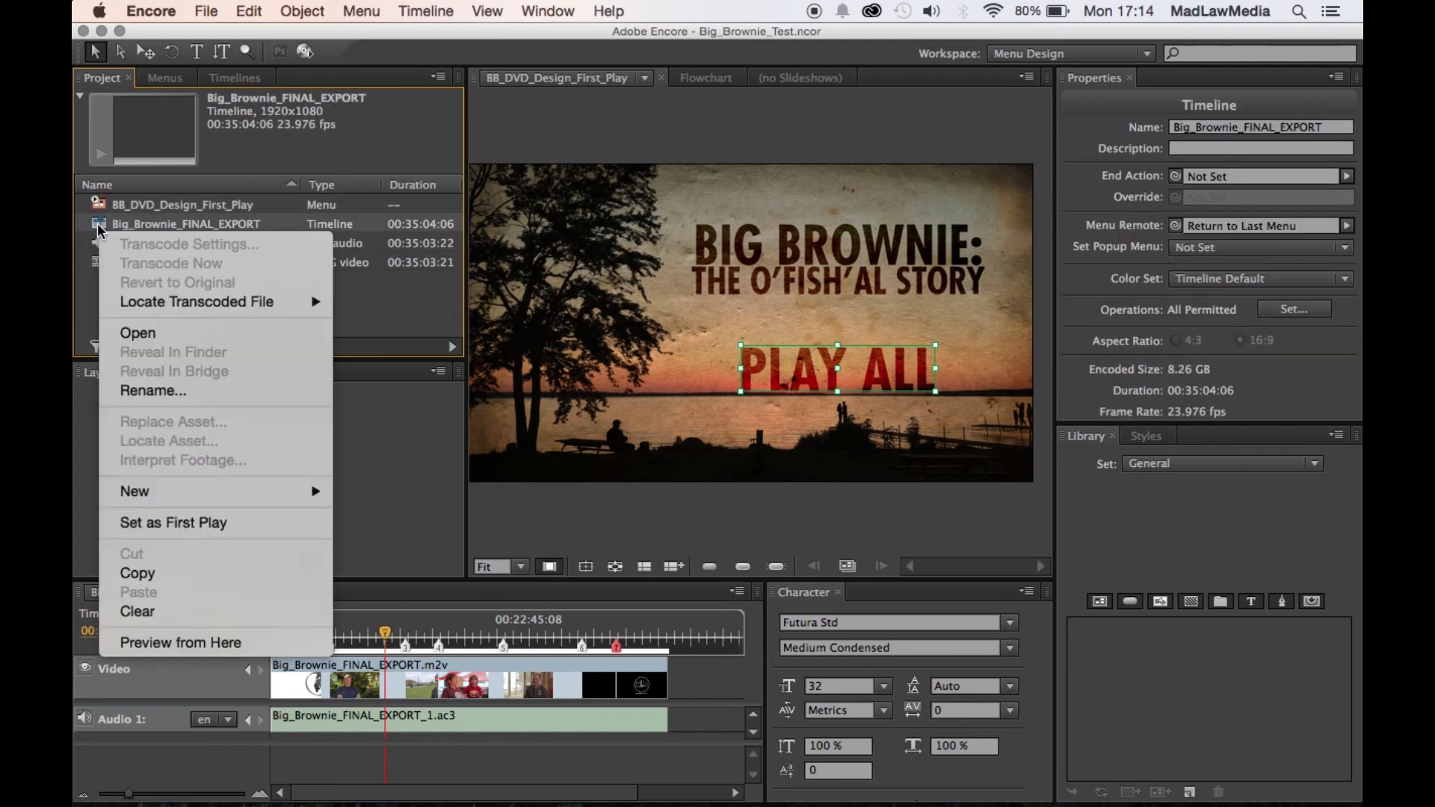
pyautogui.click(127, 522)
pyautogui.click(196, 306)
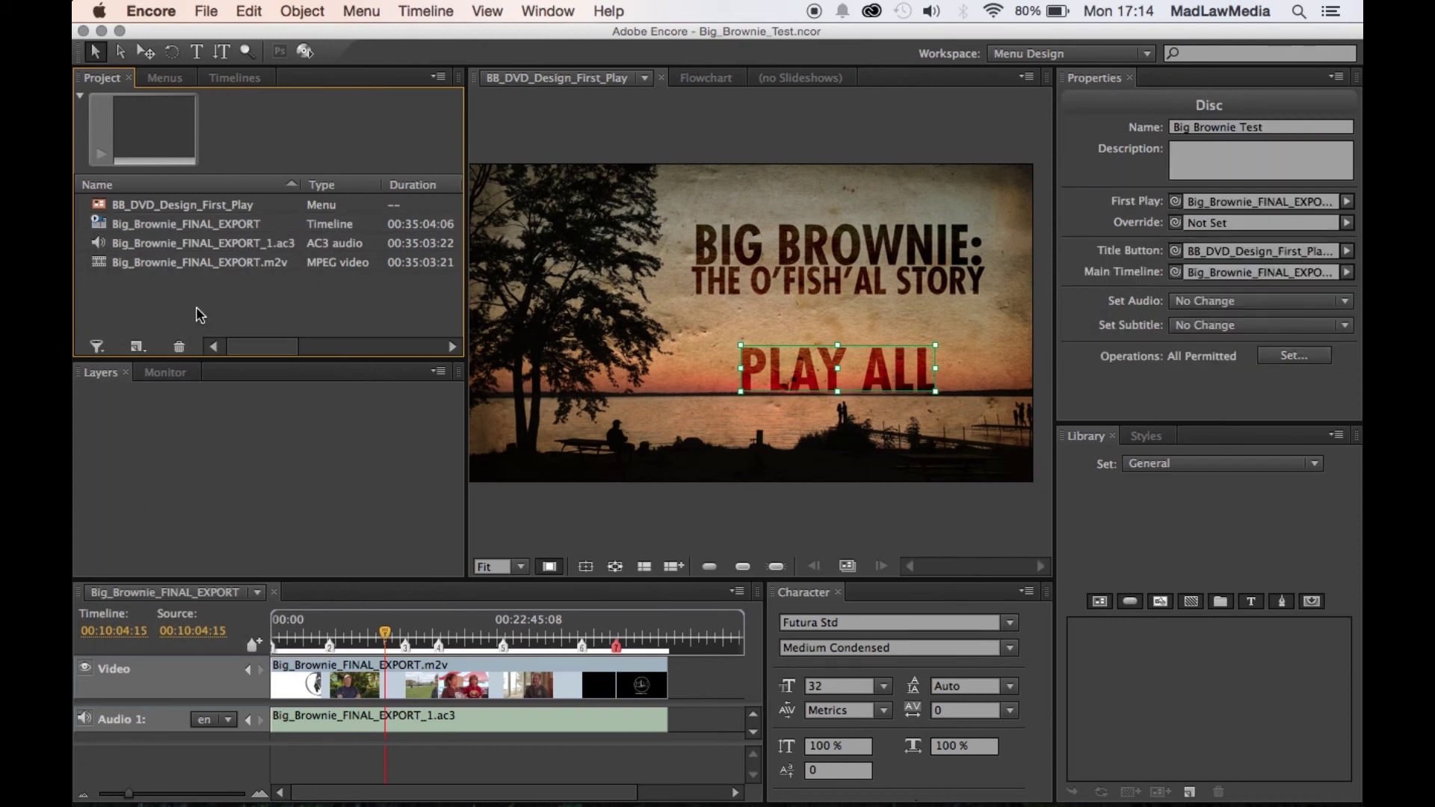
# Set the menu's End Action to BB_DVD_Design_First_Play > PLAY ALL
pyautogui.click(598, 353)
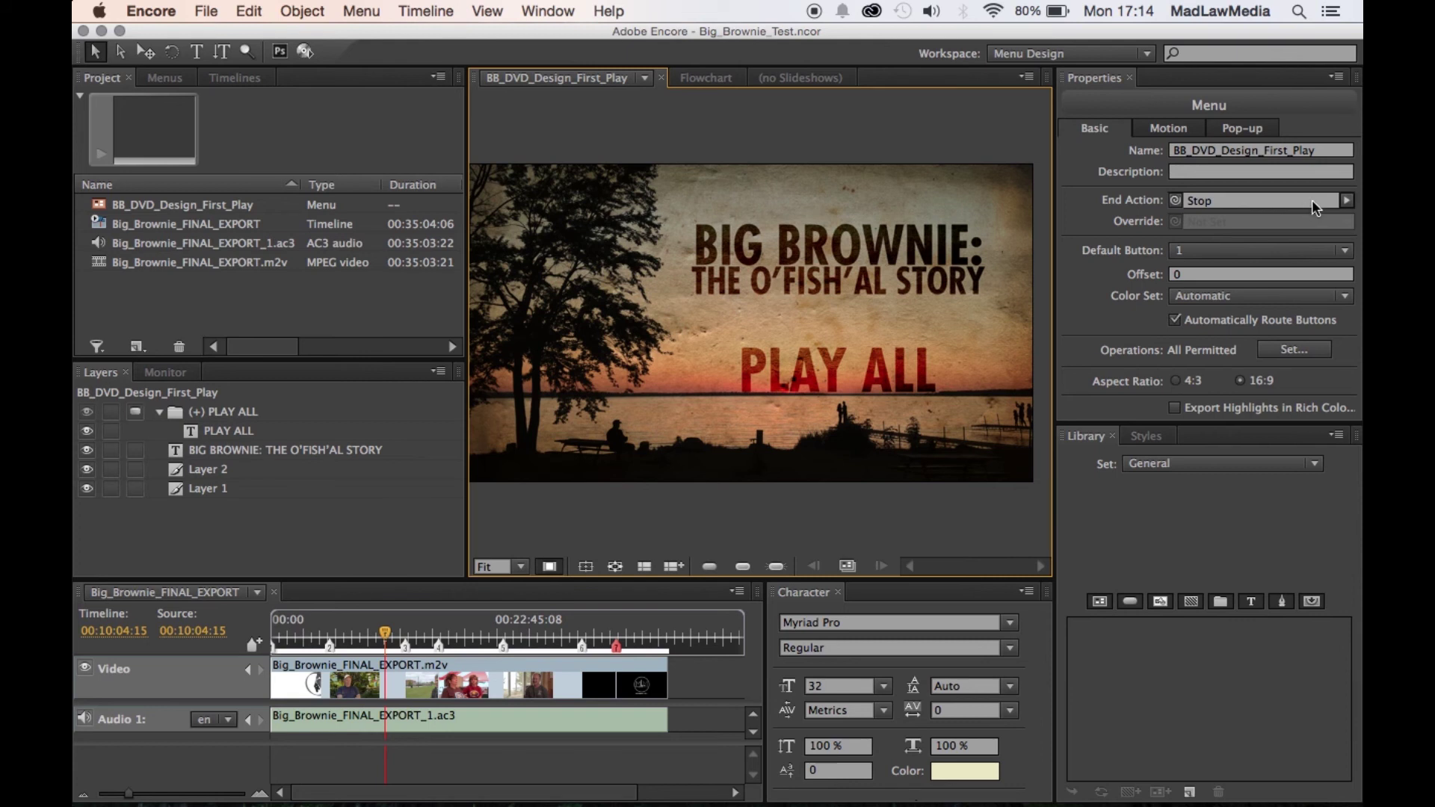
pyautogui.click(1352, 199)
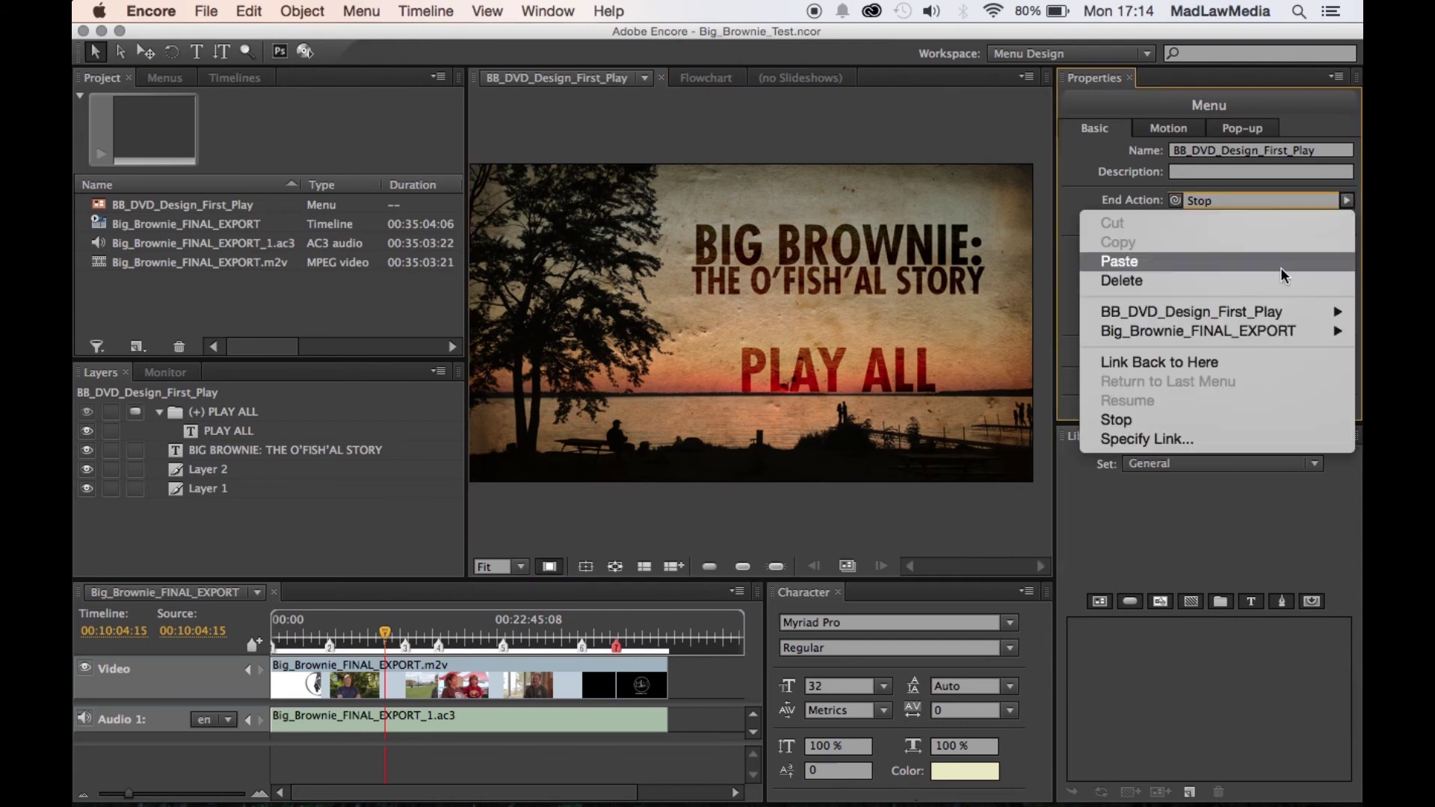
pyautogui.moveTo(1248, 312)
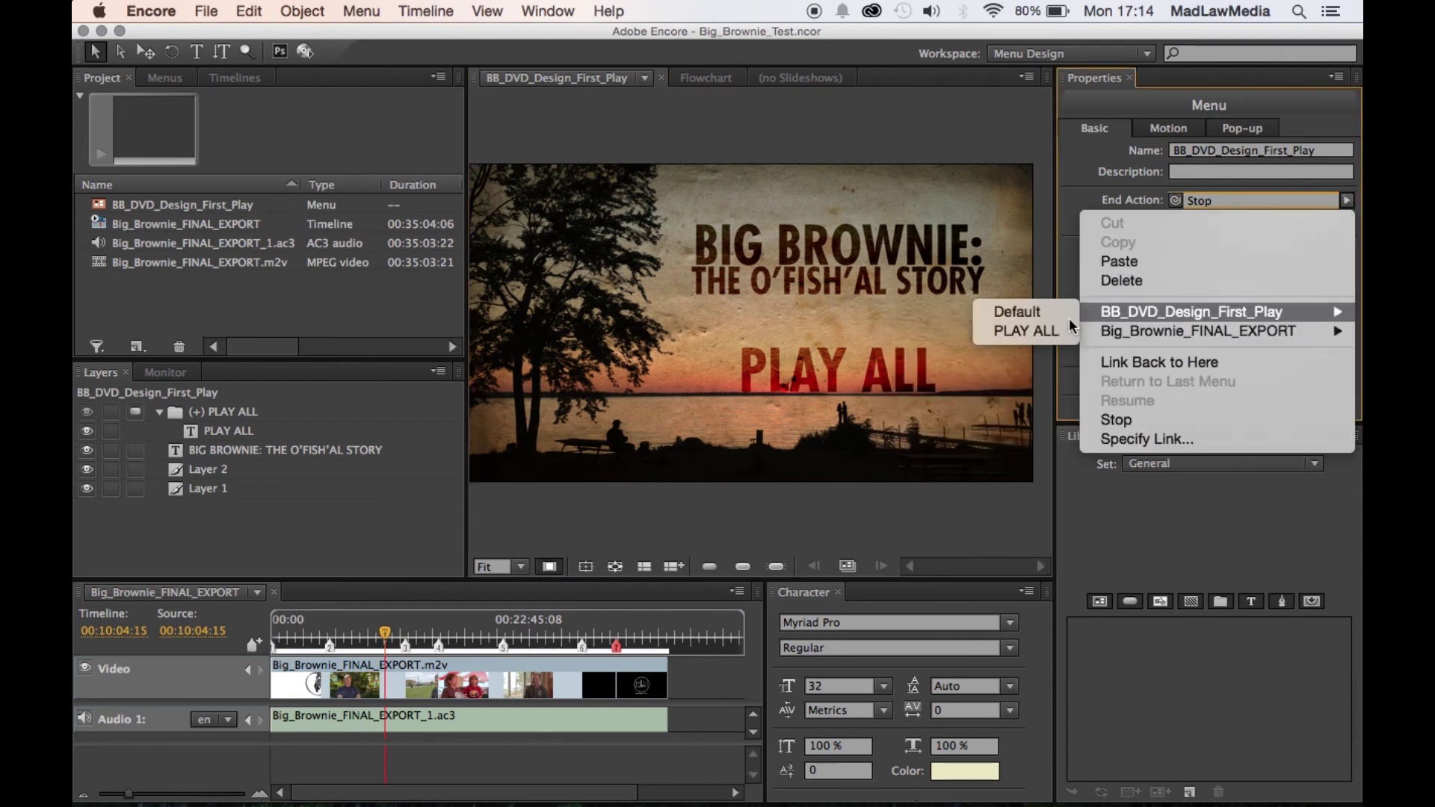
pyautogui.click(1051, 335)
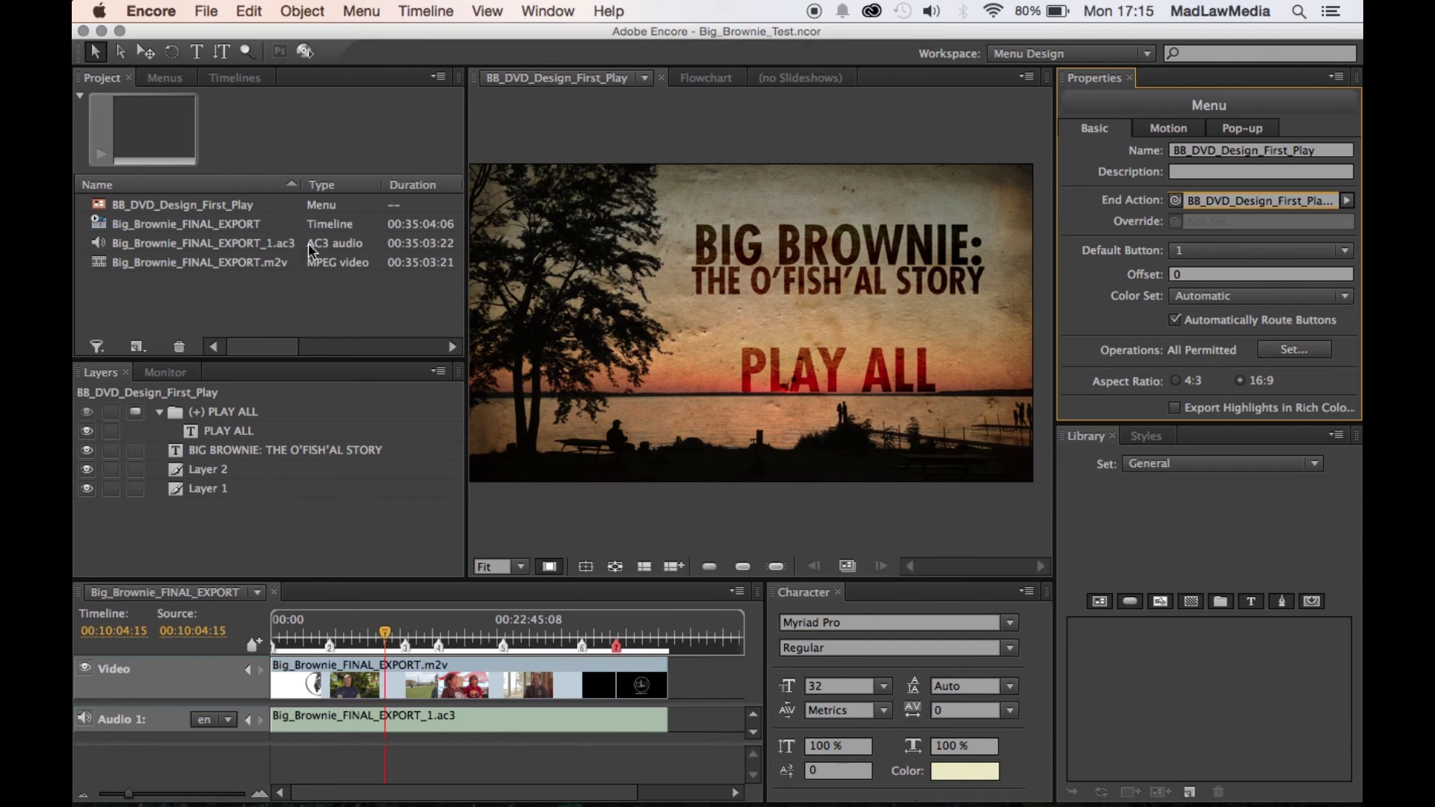
pyautogui.click(207, 12)
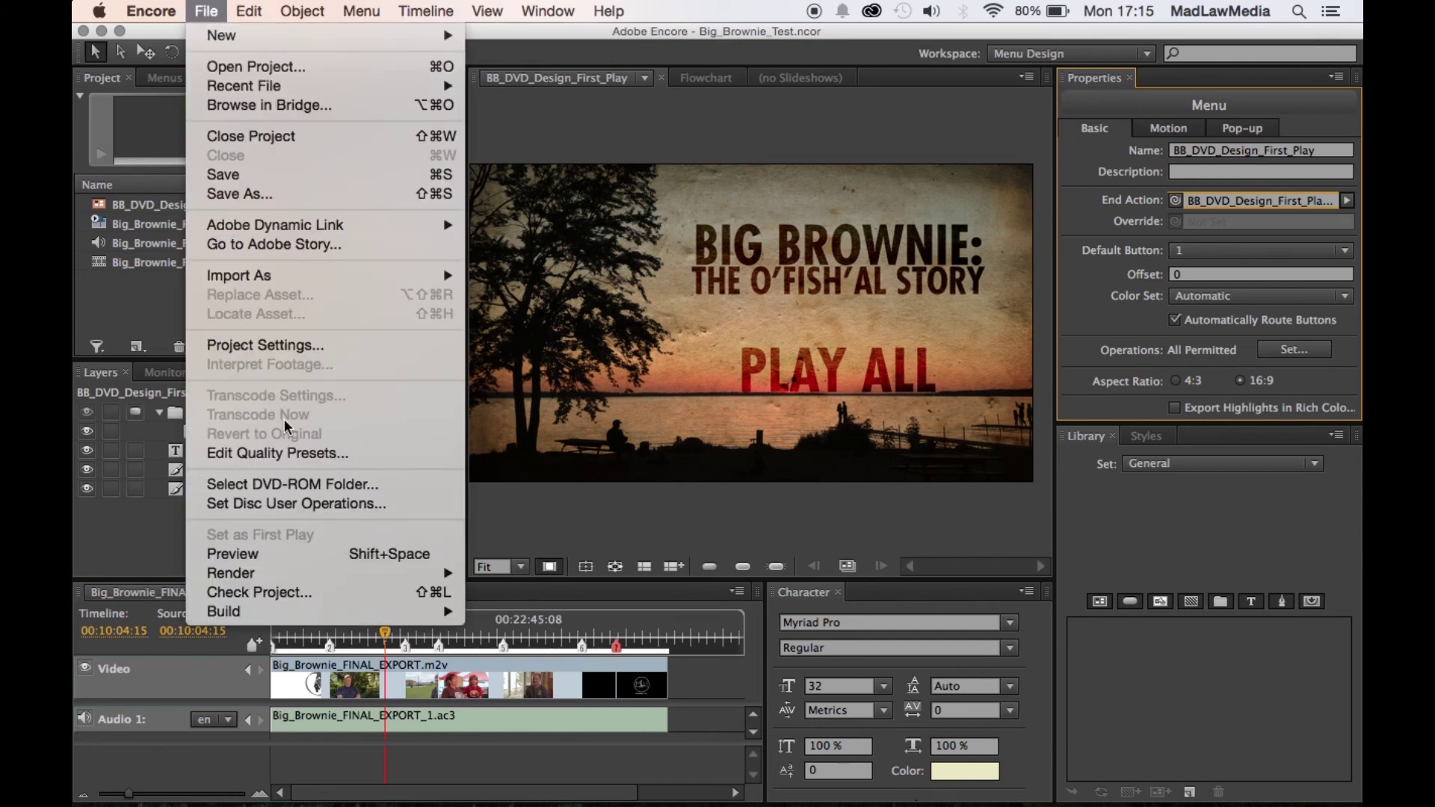
# Run Check Project, review the timeline's End Action Not Set issue, and close the results
pyautogui.click(262, 593)
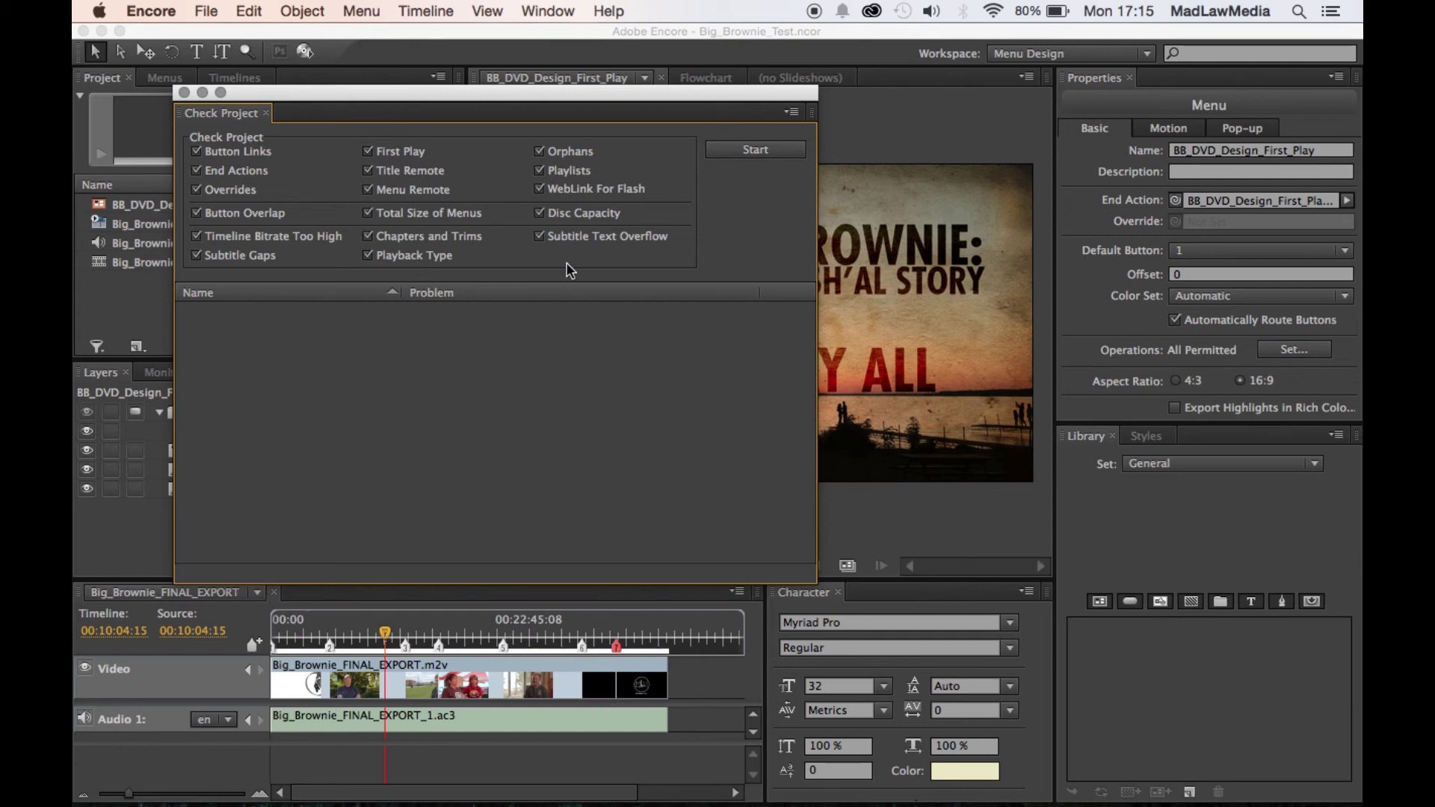
pyautogui.click(754, 151)
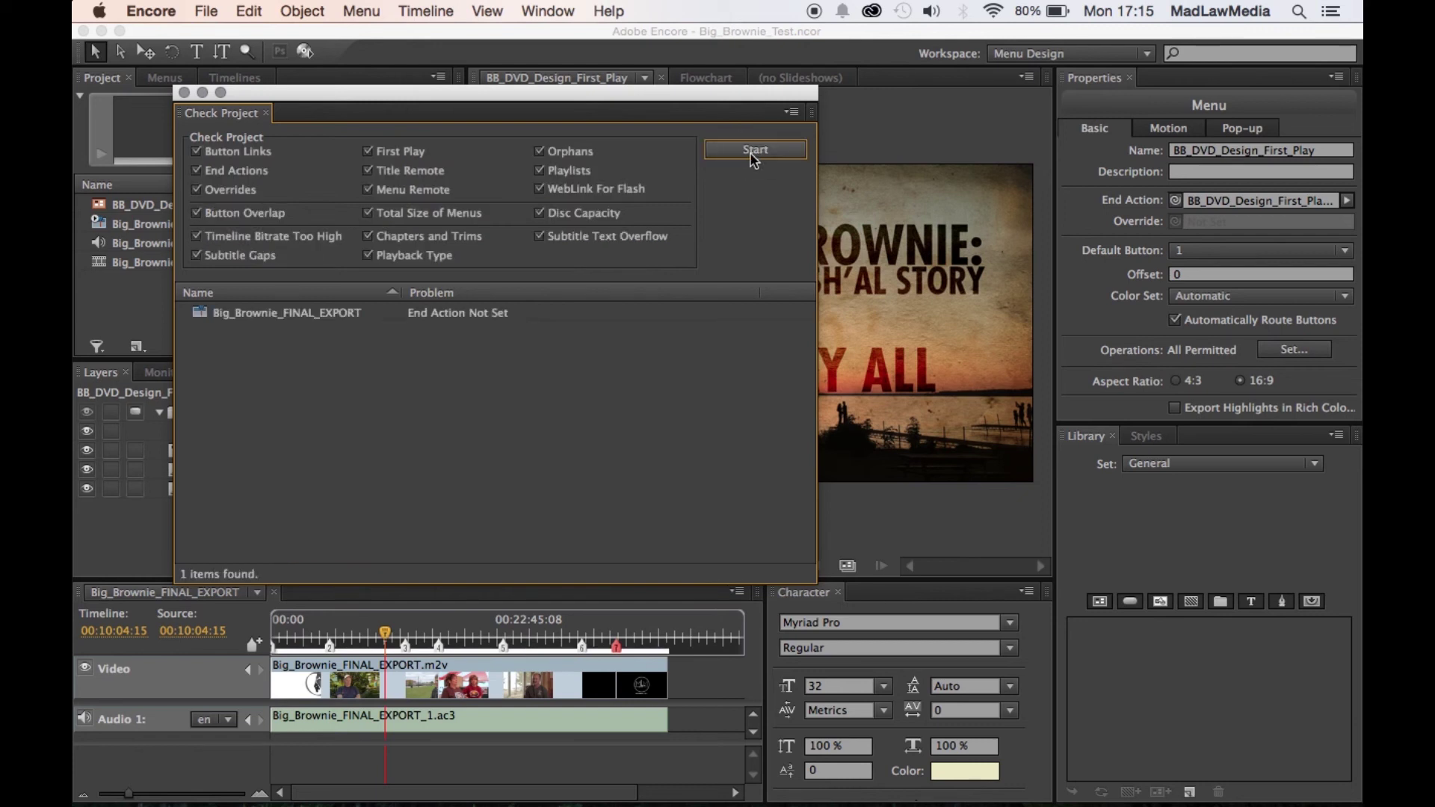
pyautogui.click(293, 321)
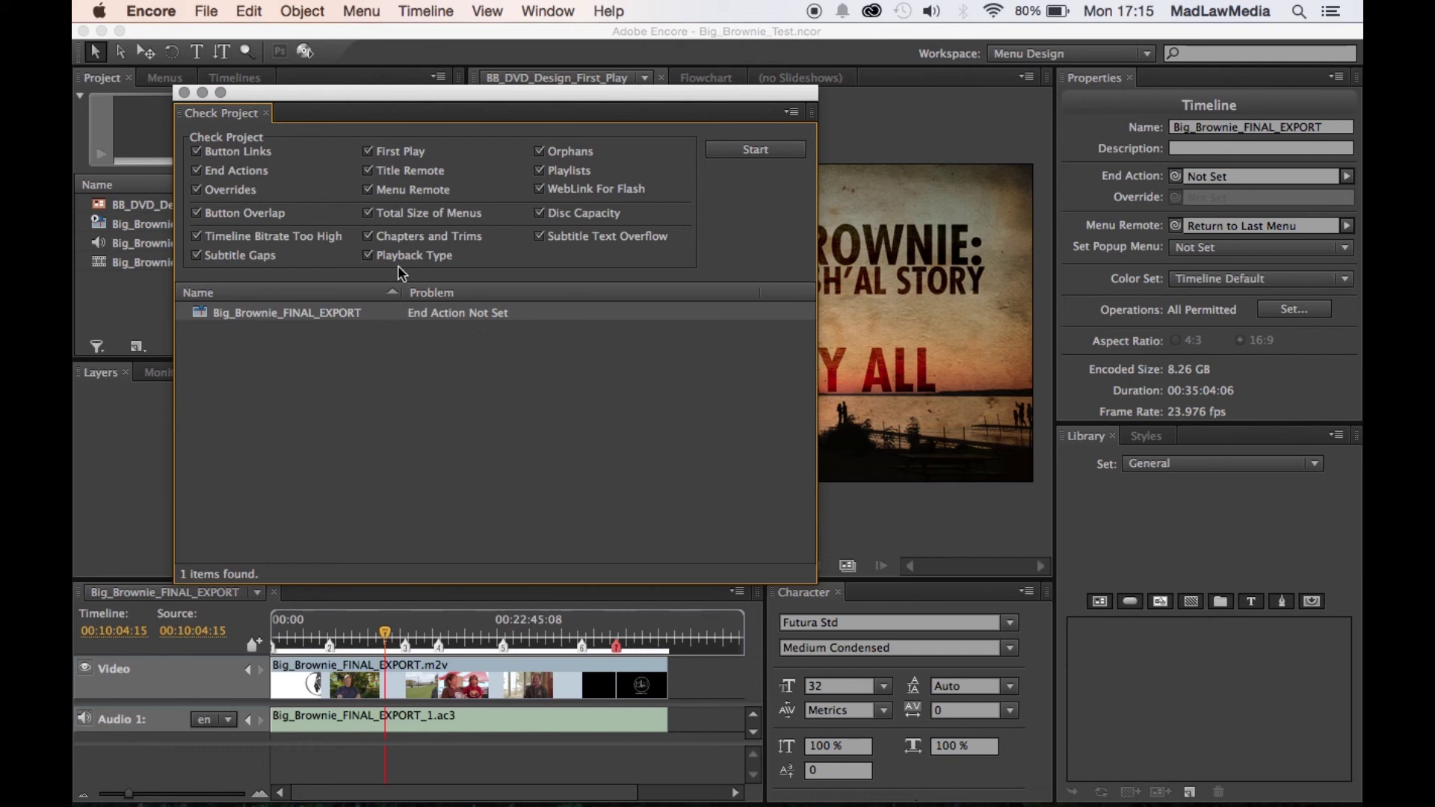
pyautogui.click(185, 93)
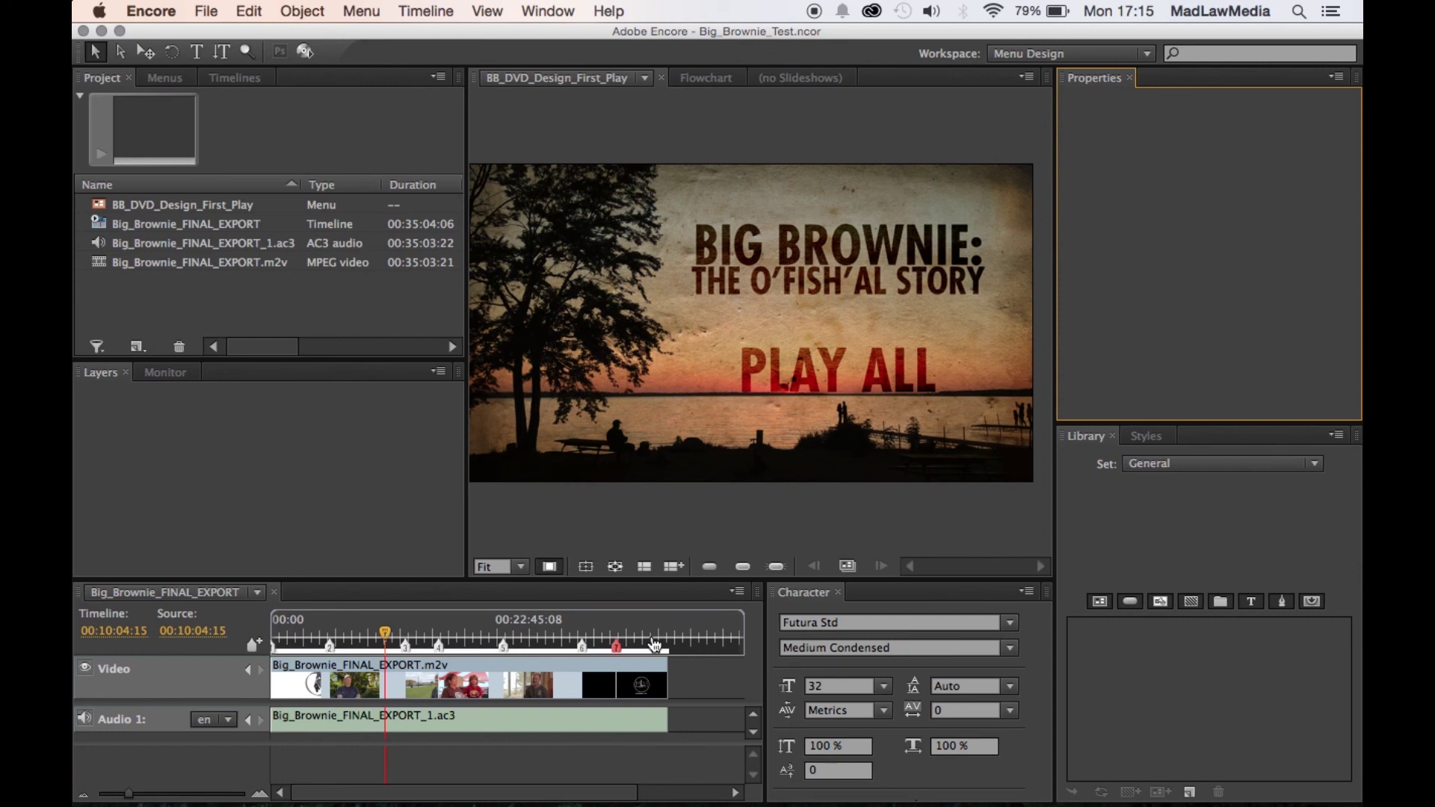
# Set the Big_Brownie_FINAL_EXPORT timeline's End Action to BB_DVD_Design_First_Play > PLAY ALL
pyautogui.click(98, 206)
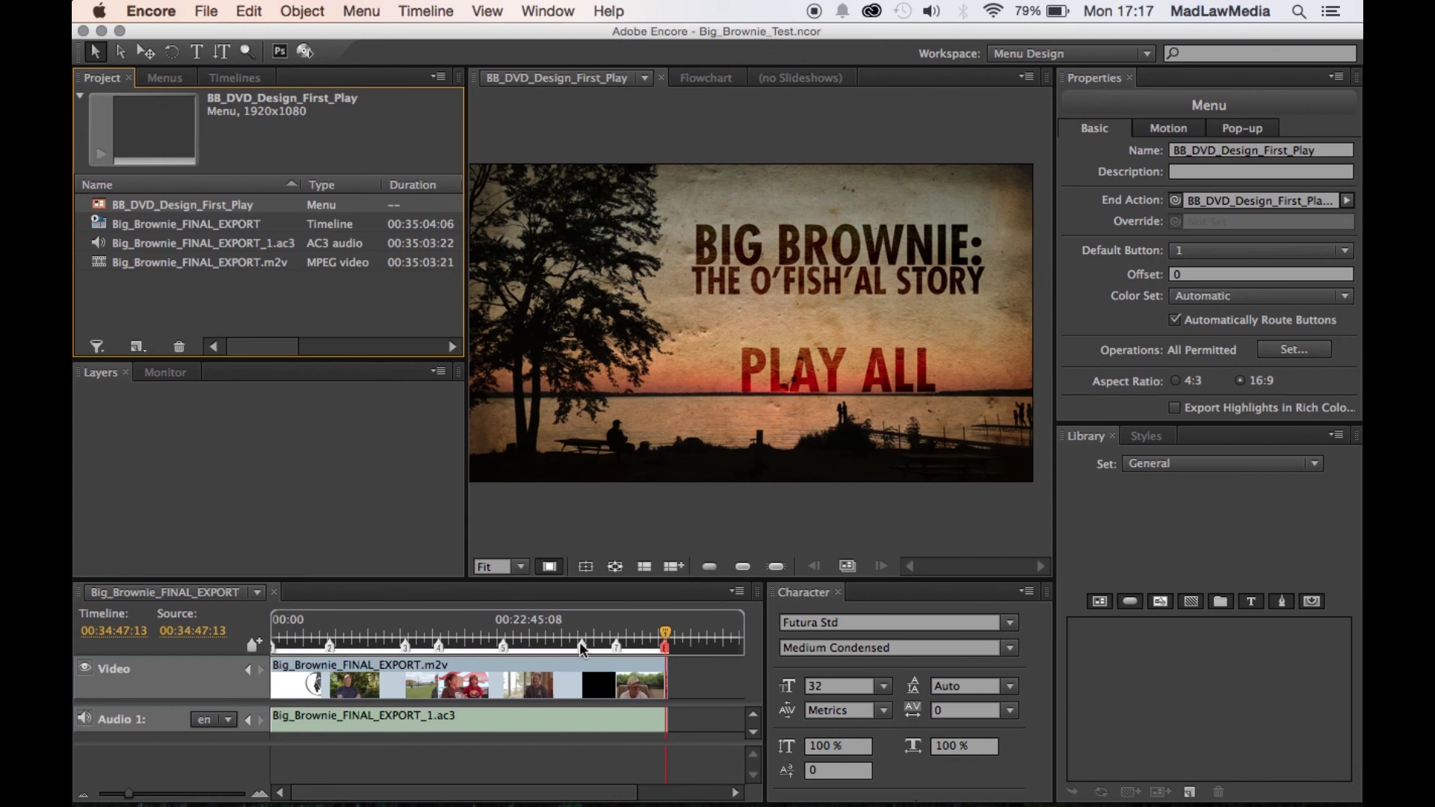
pyautogui.click(665, 645)
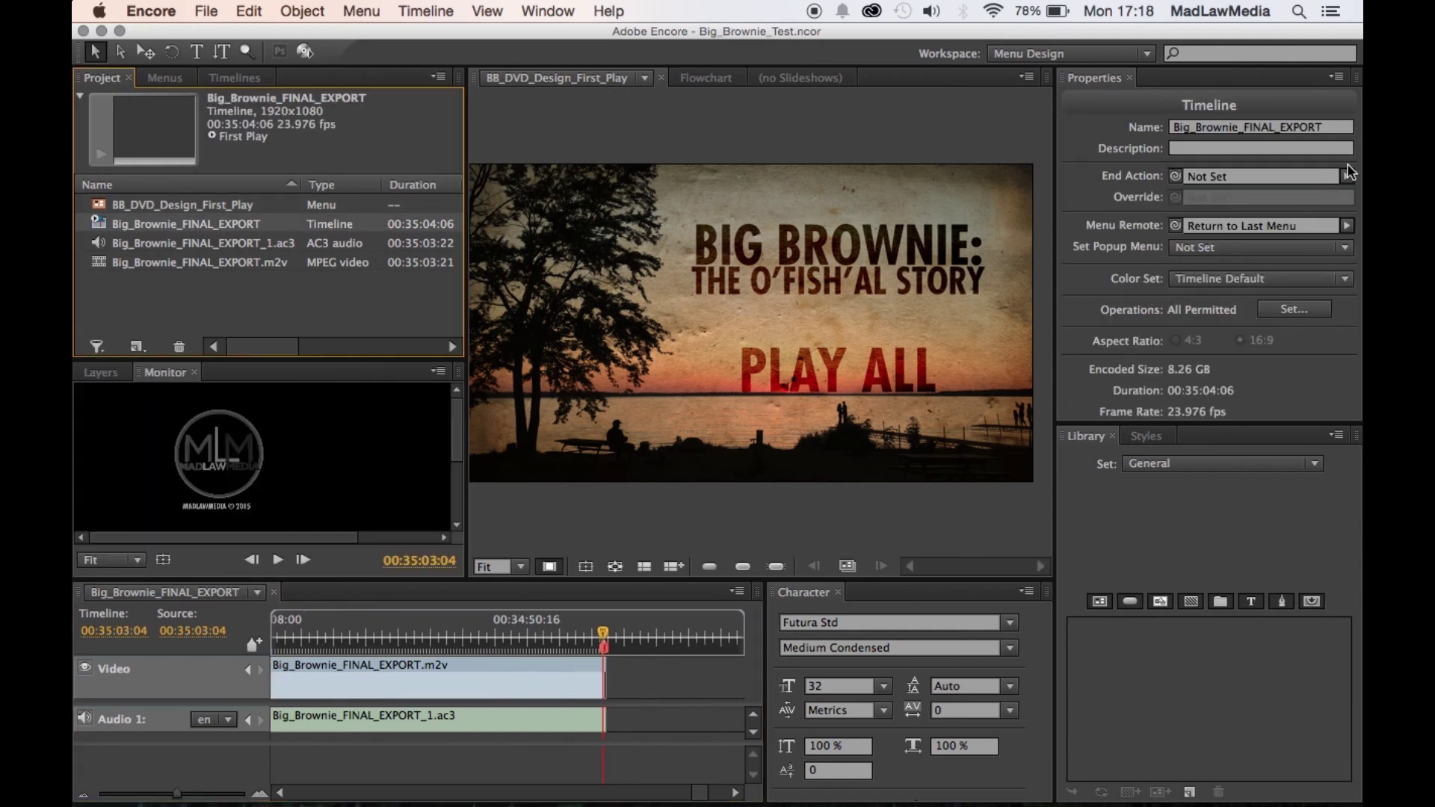
pyautogui.click(1347, 176)
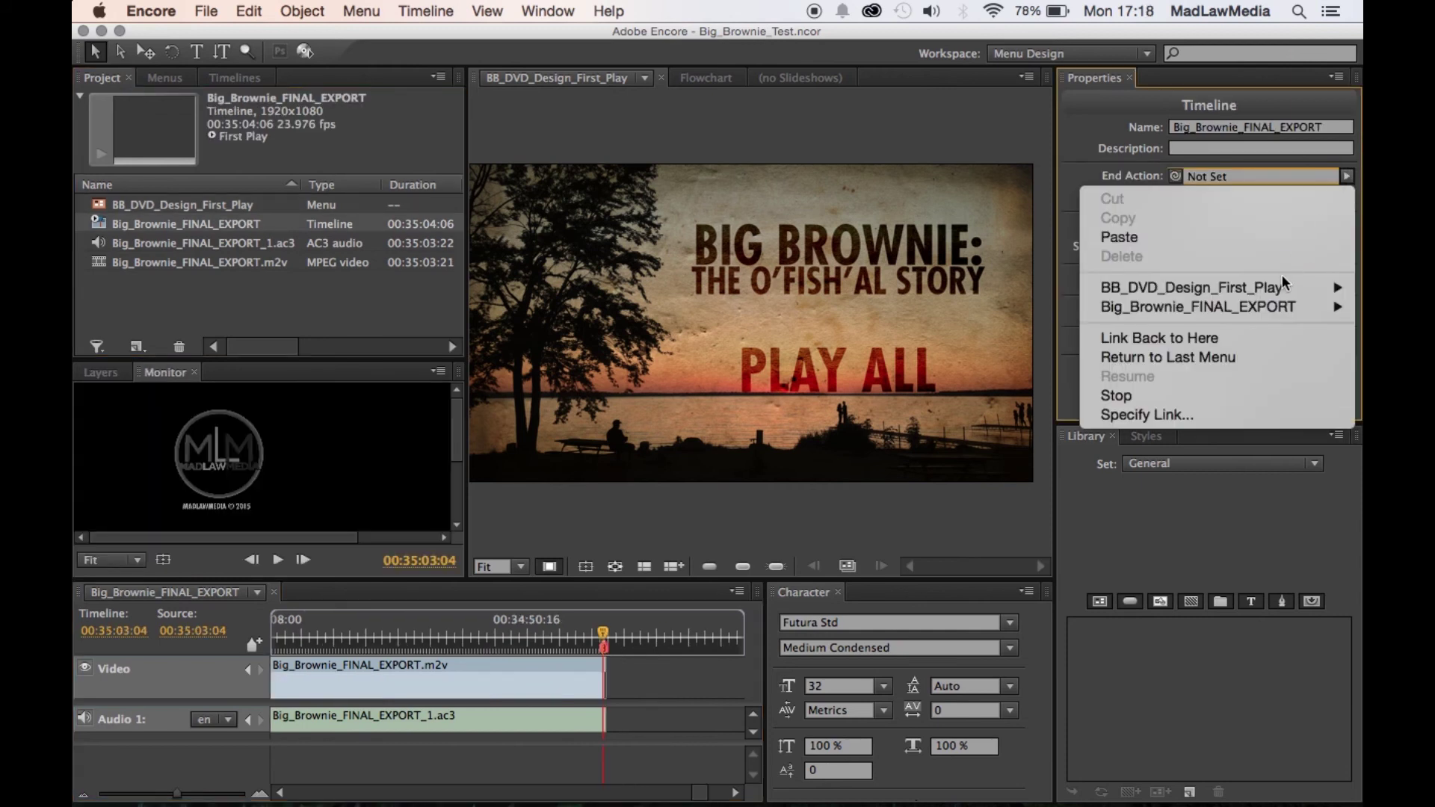
pyautogui.click(1043, 309)
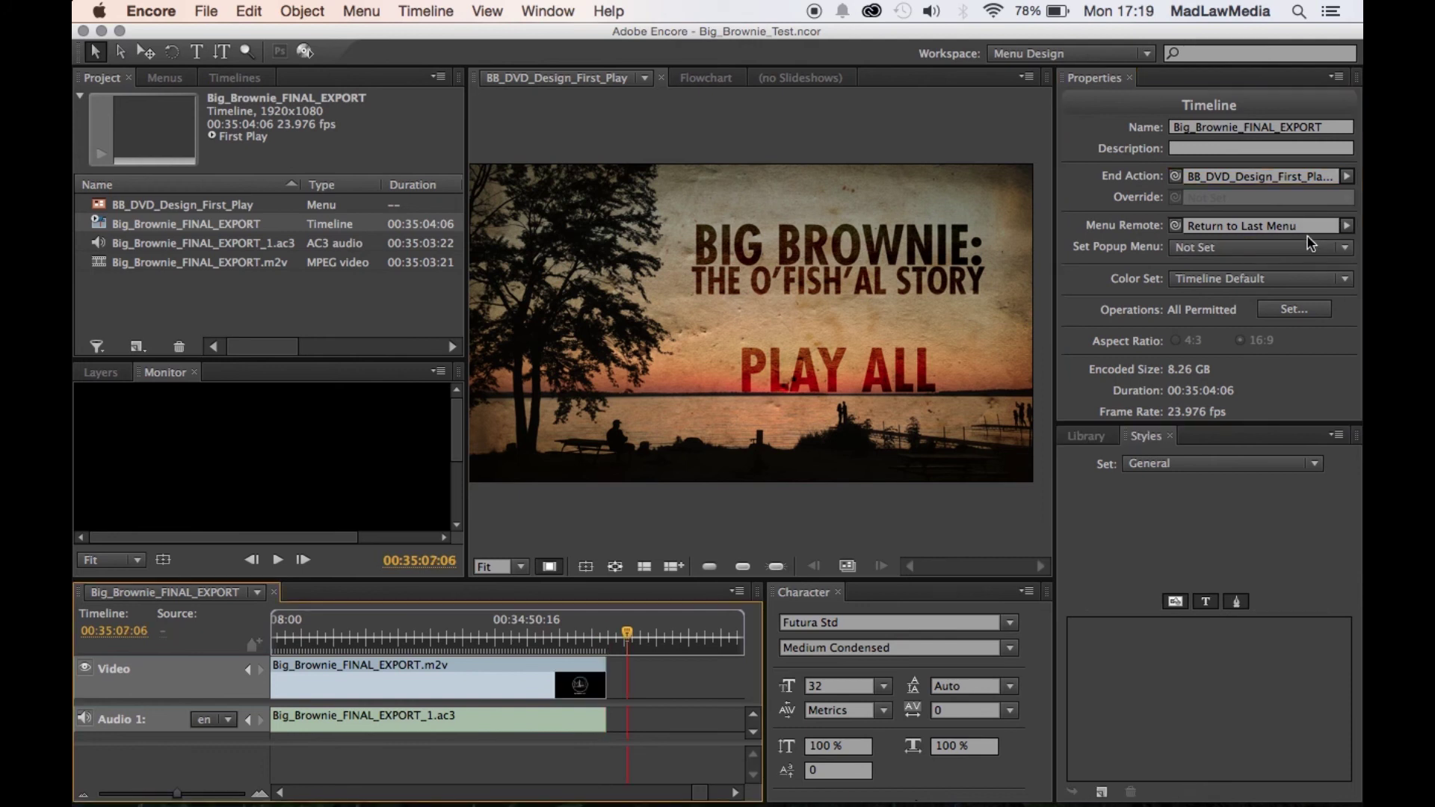
pyautogui.click(205, 11)
pyautogui.click(217, 593)
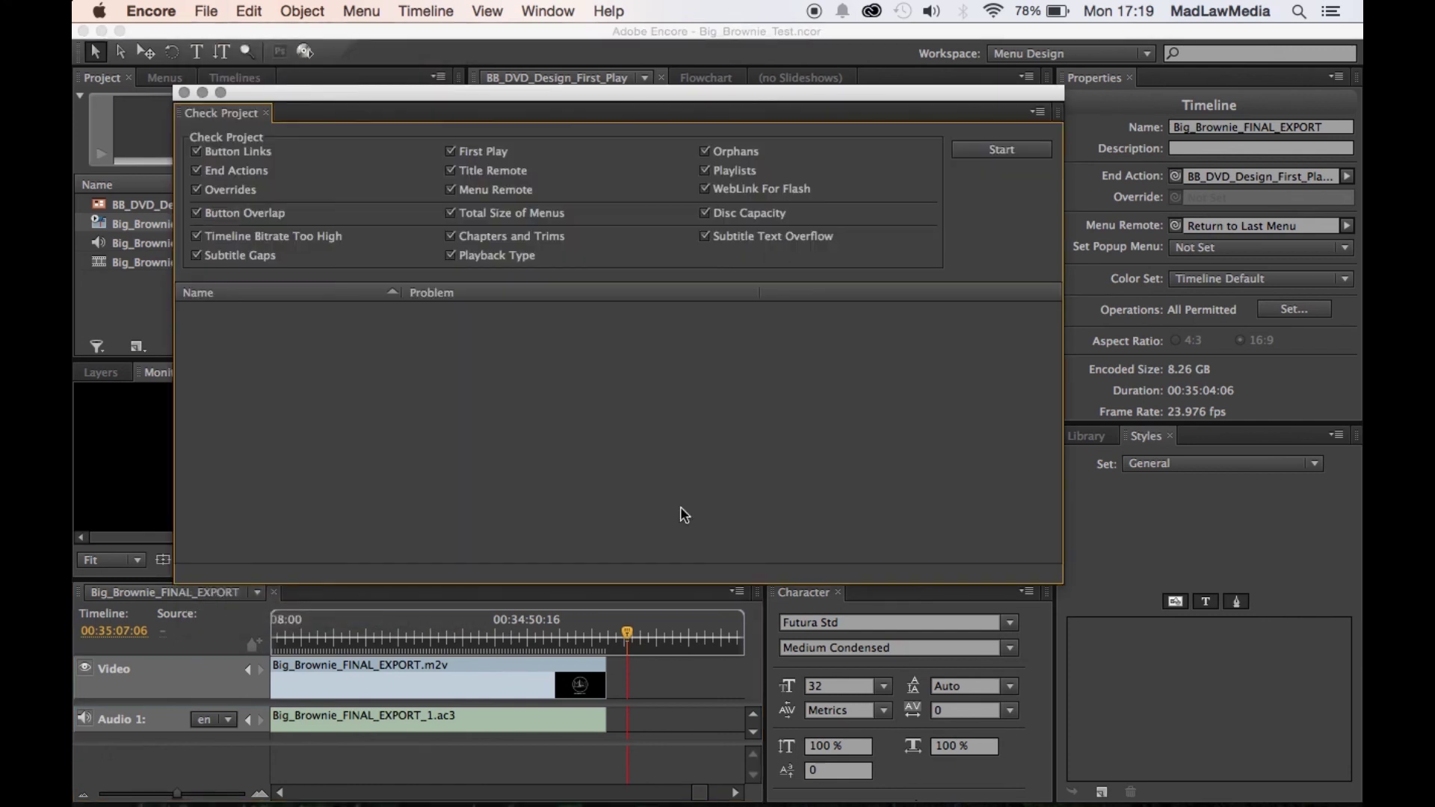
pyautogui.click(1002, 150)
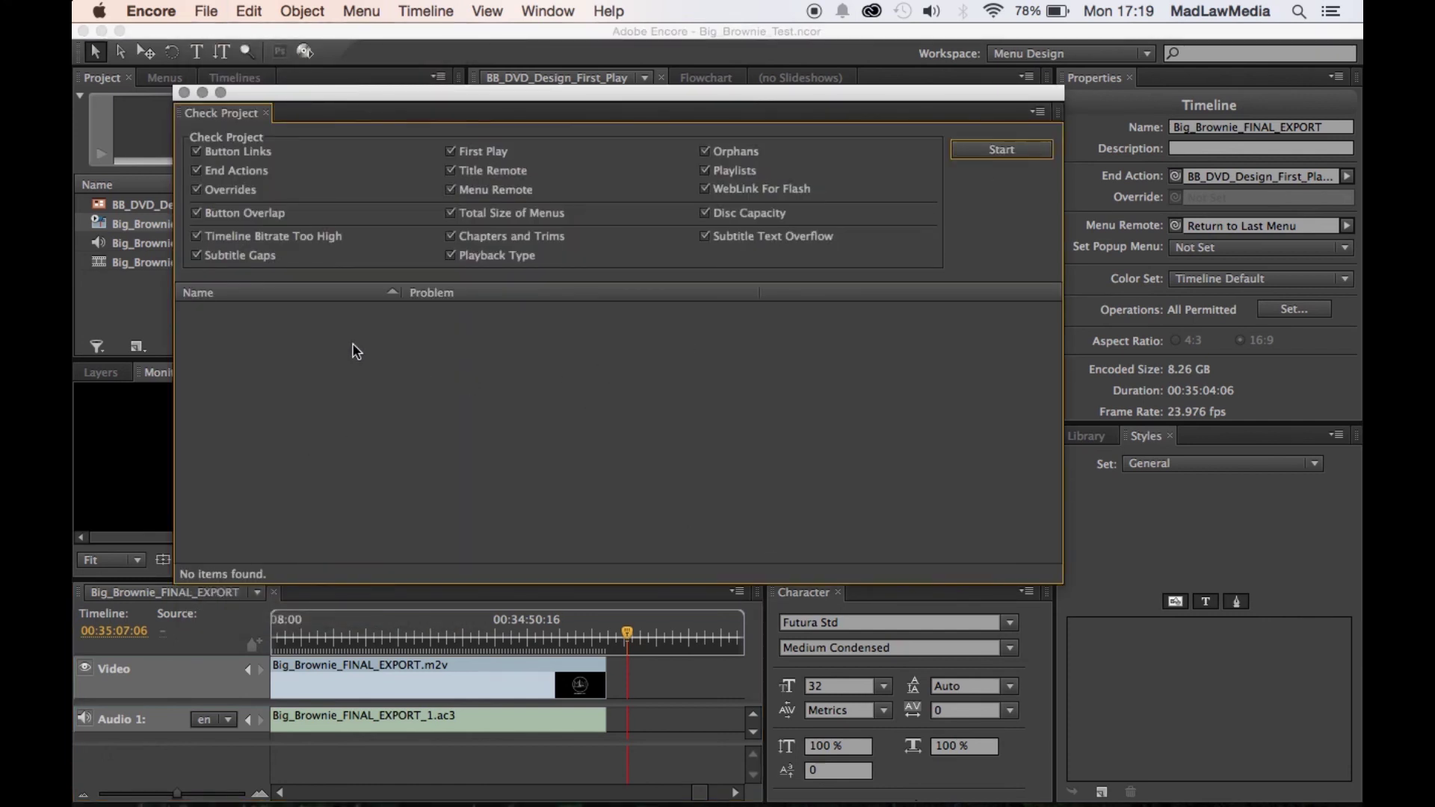
pyautogui.click(184, 93)
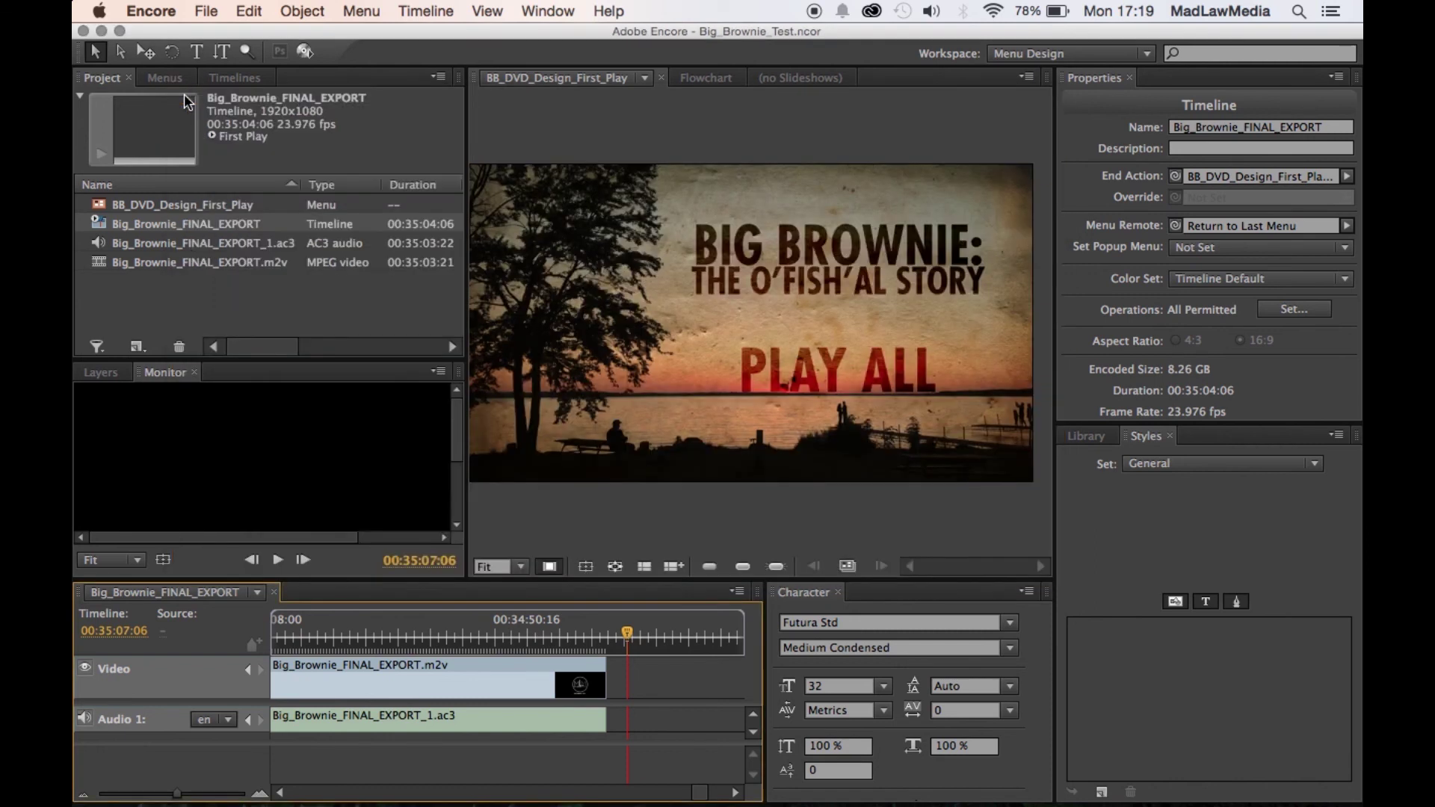
pyautogui.click(212, 17)
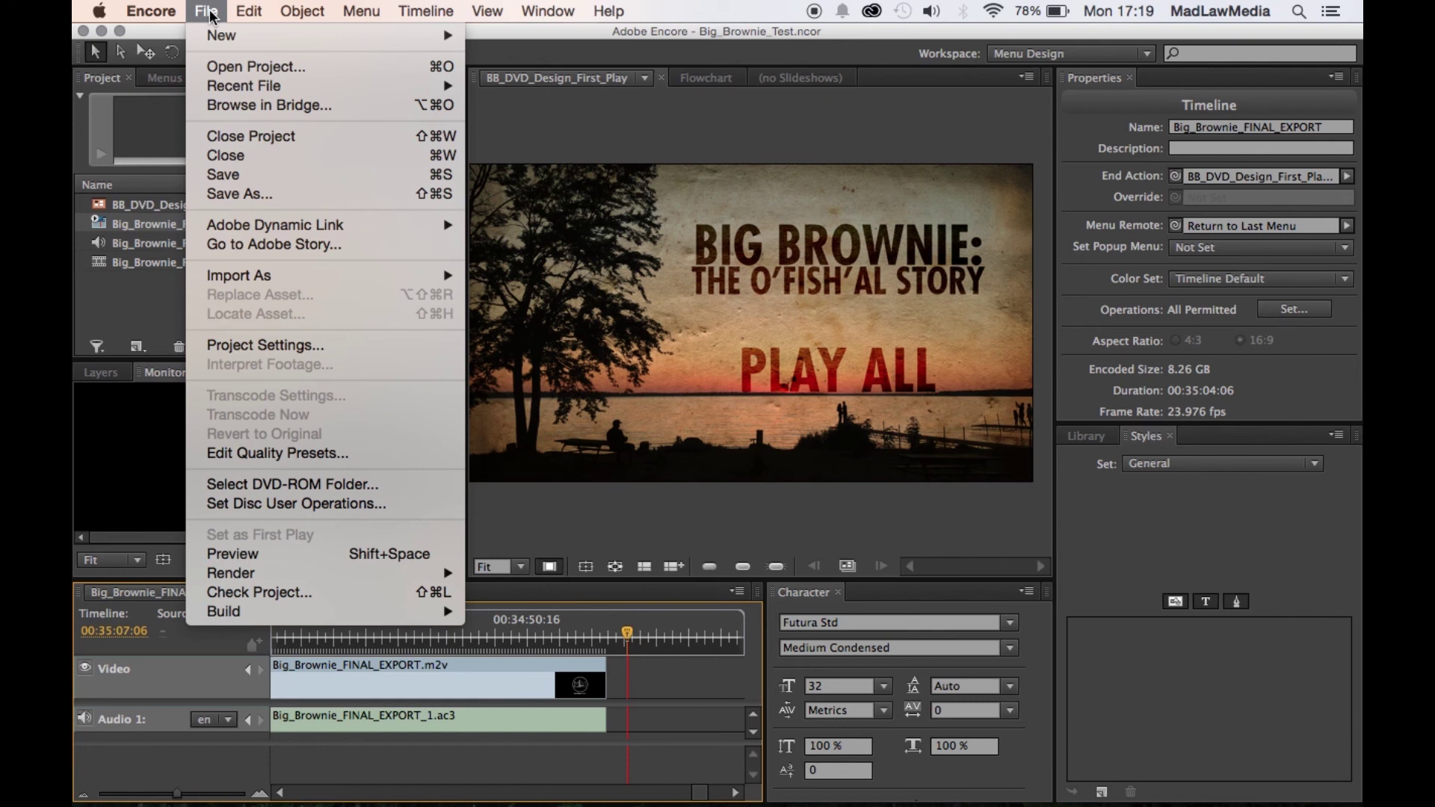
# Open Build > Folder, enlarge the Build panel, and keep Output as Blu-ray Folder
pyautogui.moveTo(433, 612)
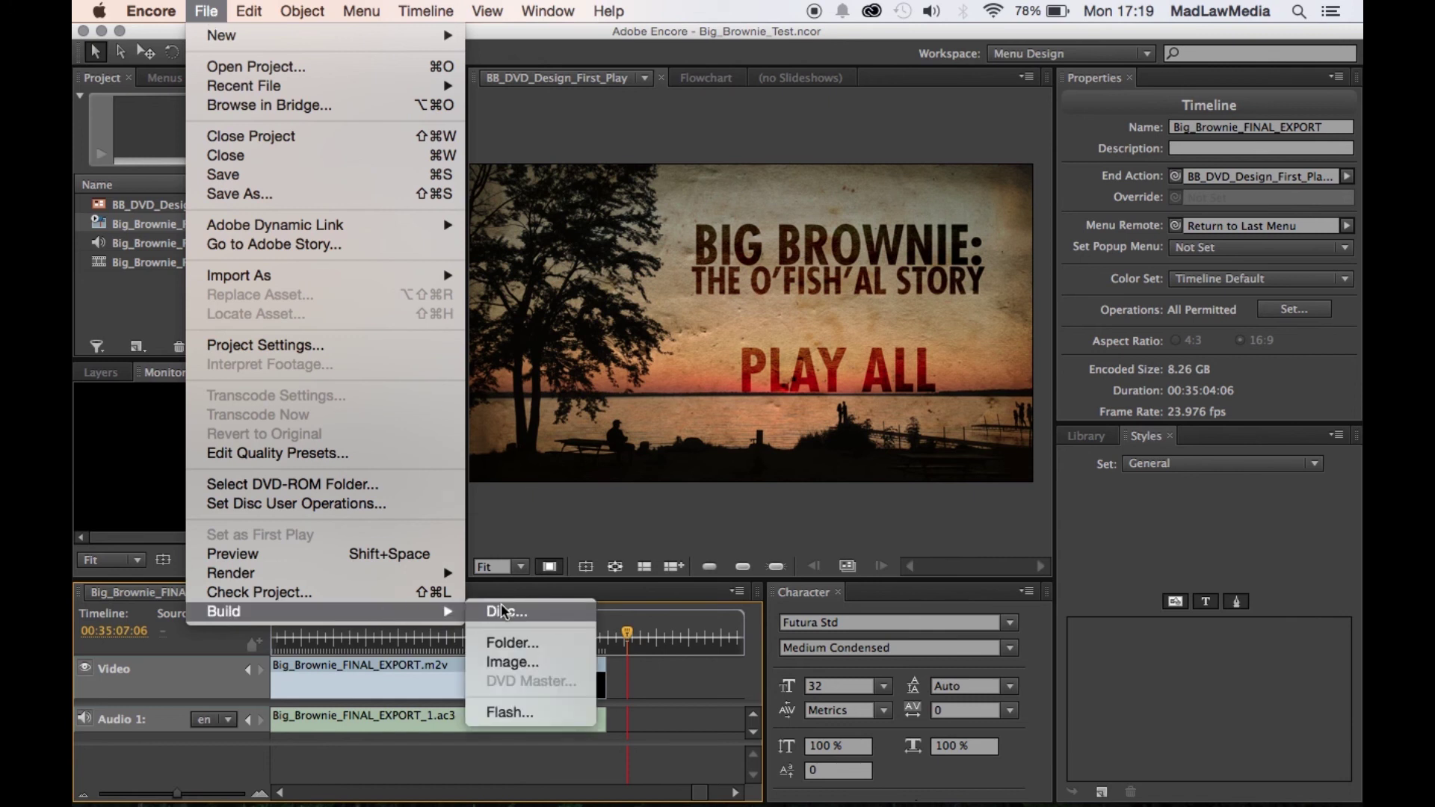
pyautogui.click(499, 645)
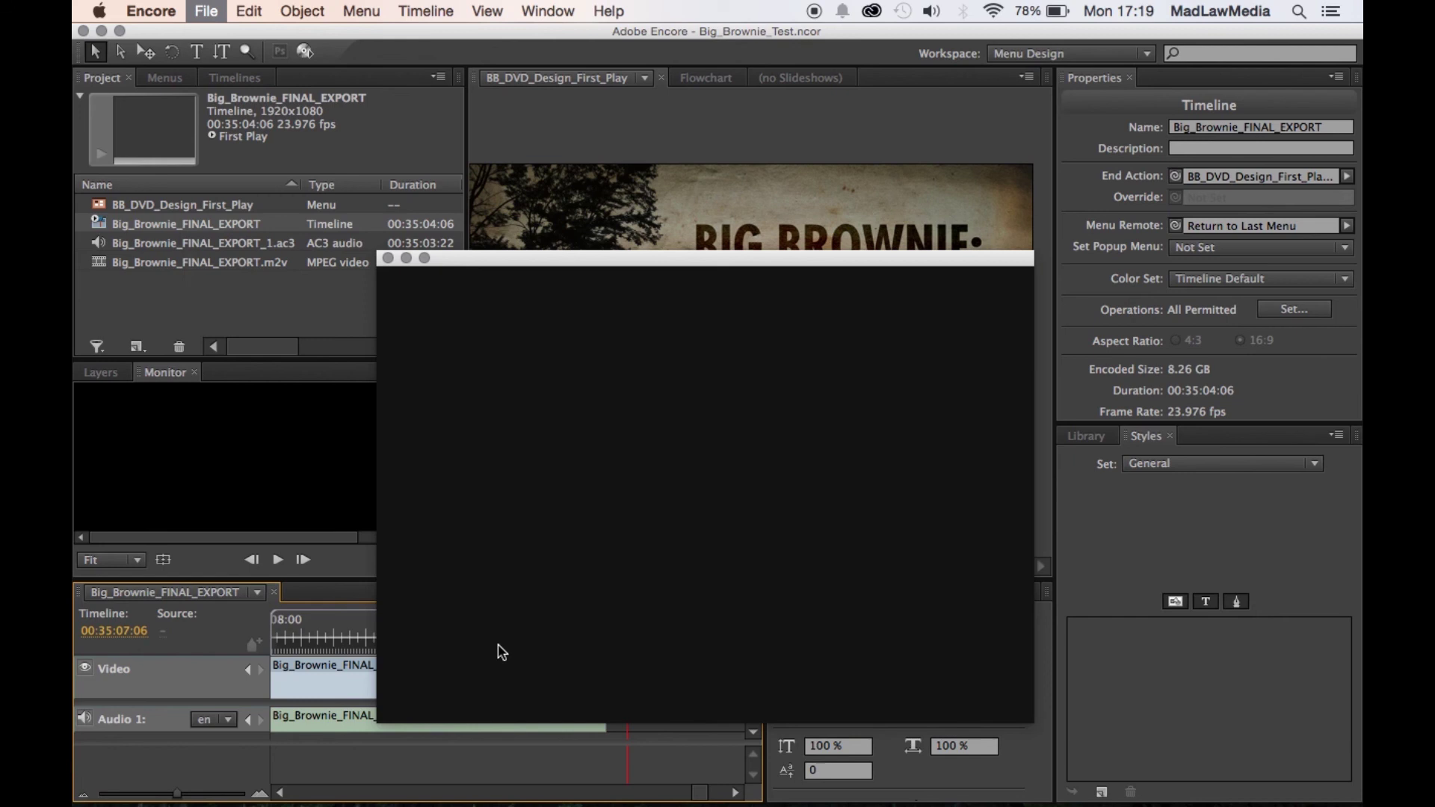
pyautogui.moveTo(635, 261); pyautogui.dragTo(455, 33)
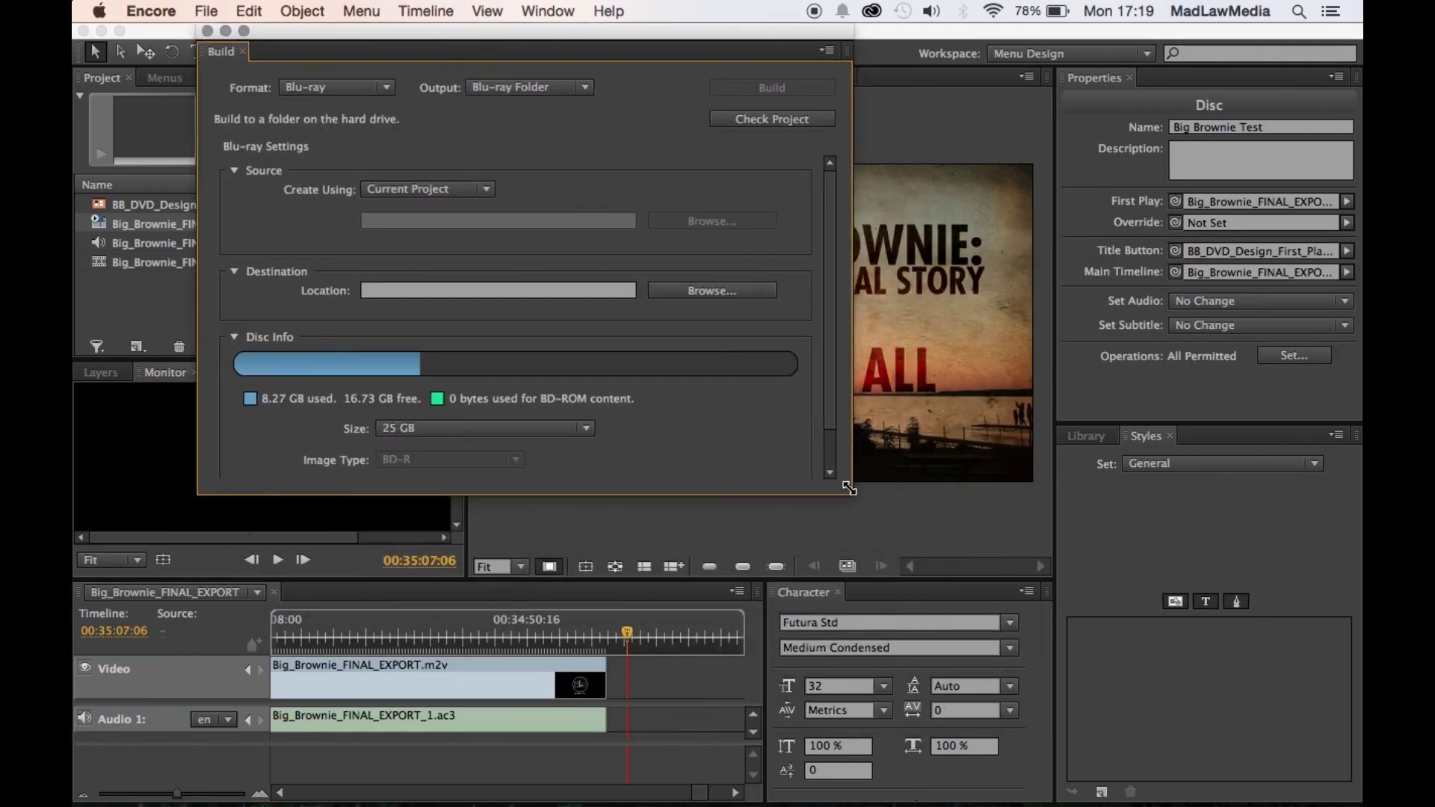
pyautogui.moveTo(852, 493); pyautogui.dragTo(1111, 710)
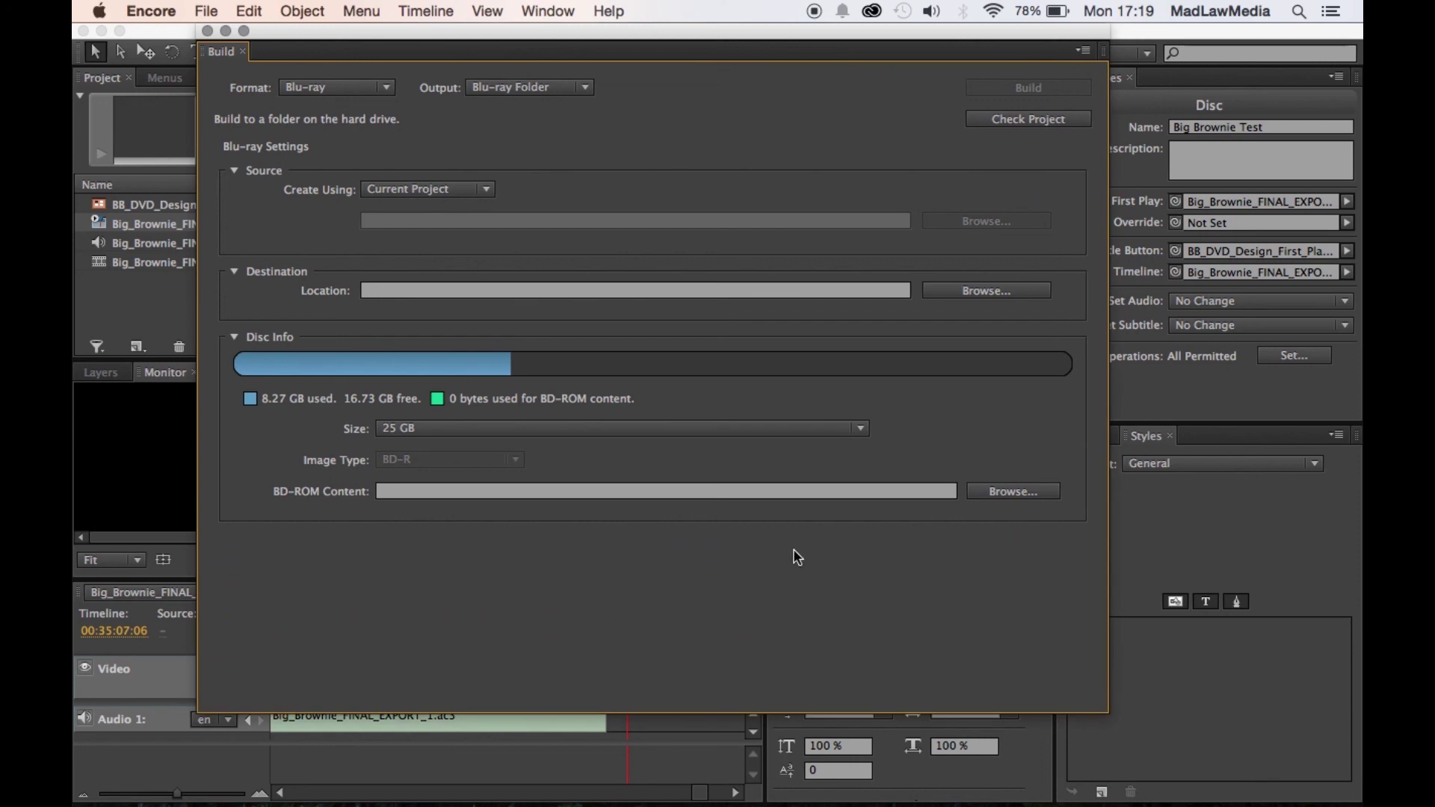
pyautogui.click(555, 86)
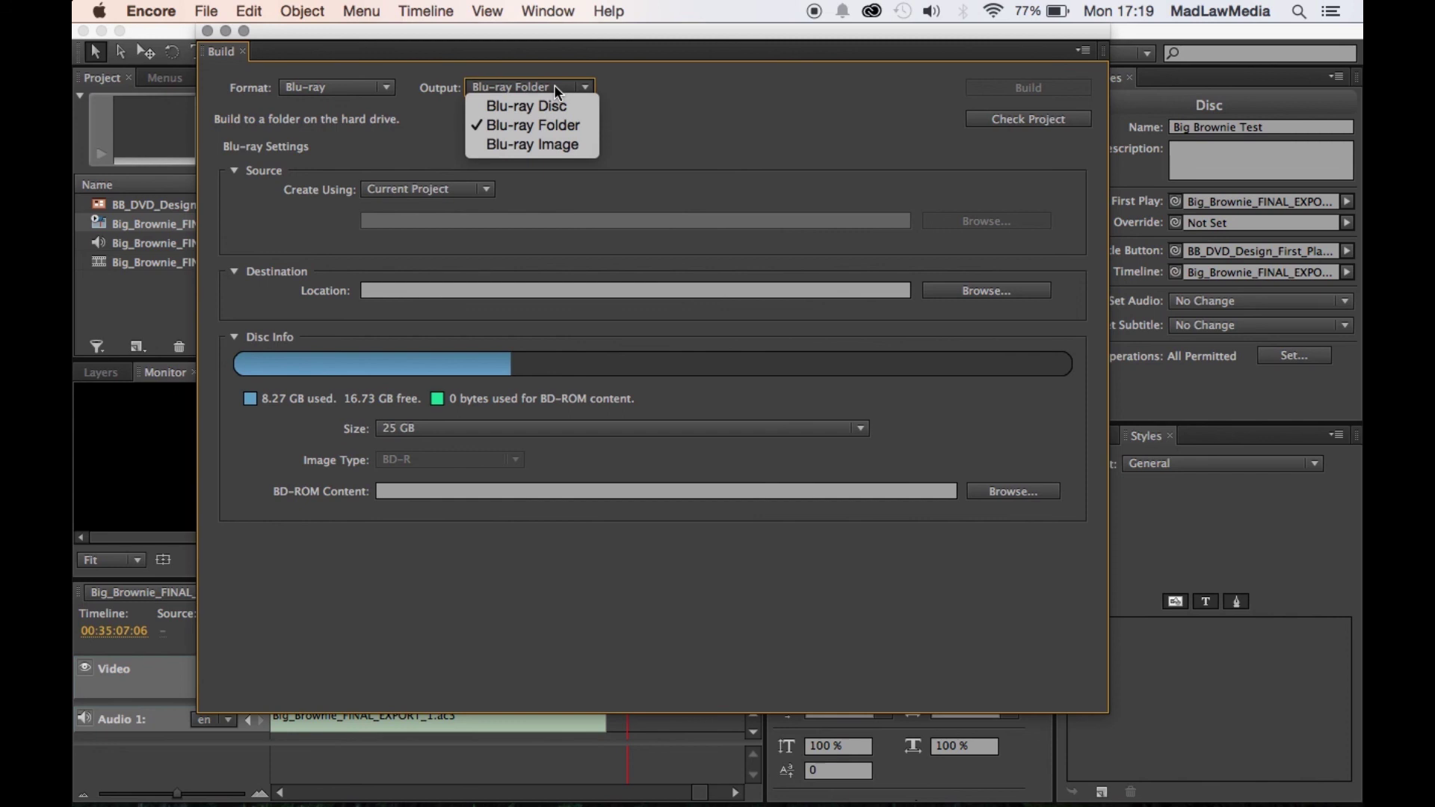
pyautogui.click(553, 124)
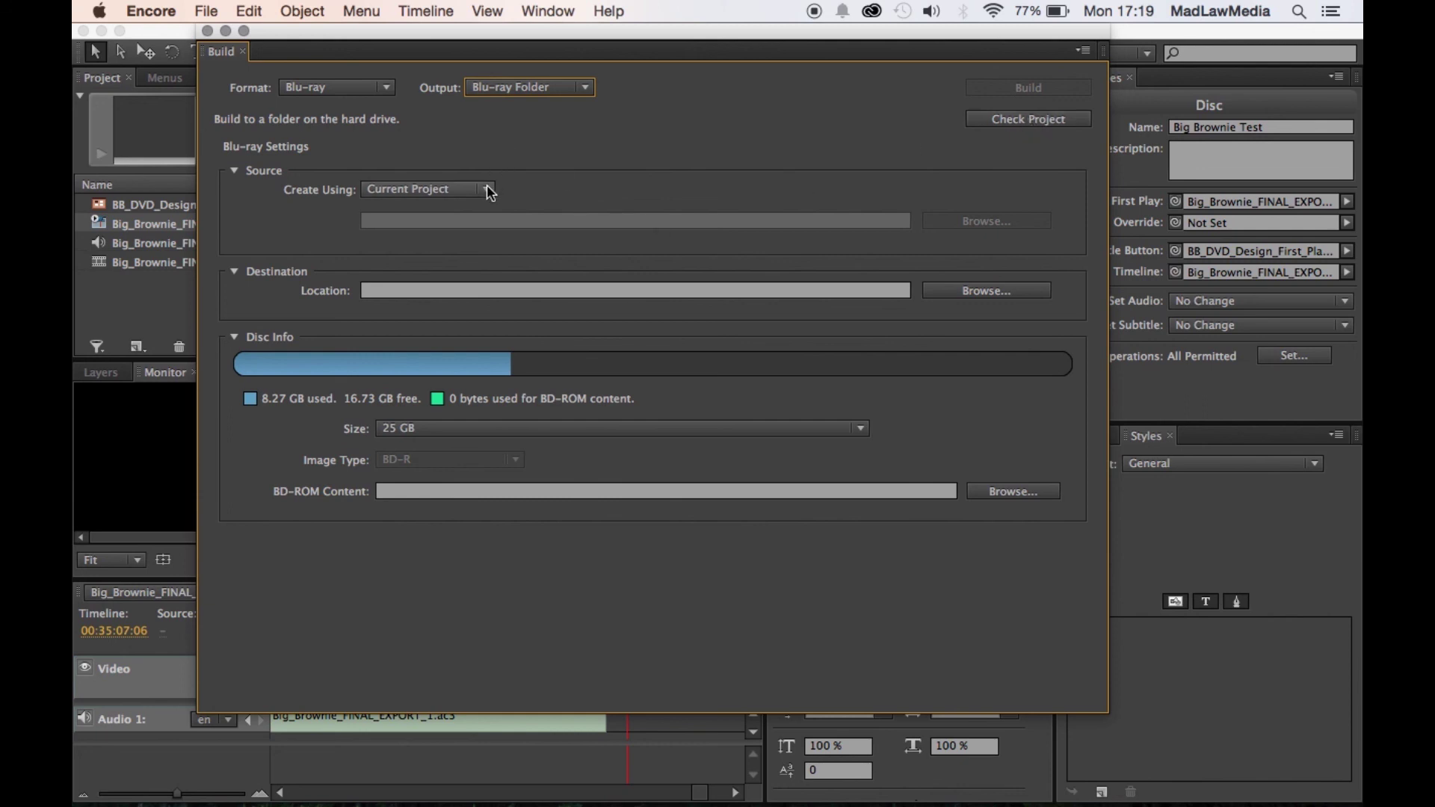
pyautogui.click(988, 291)
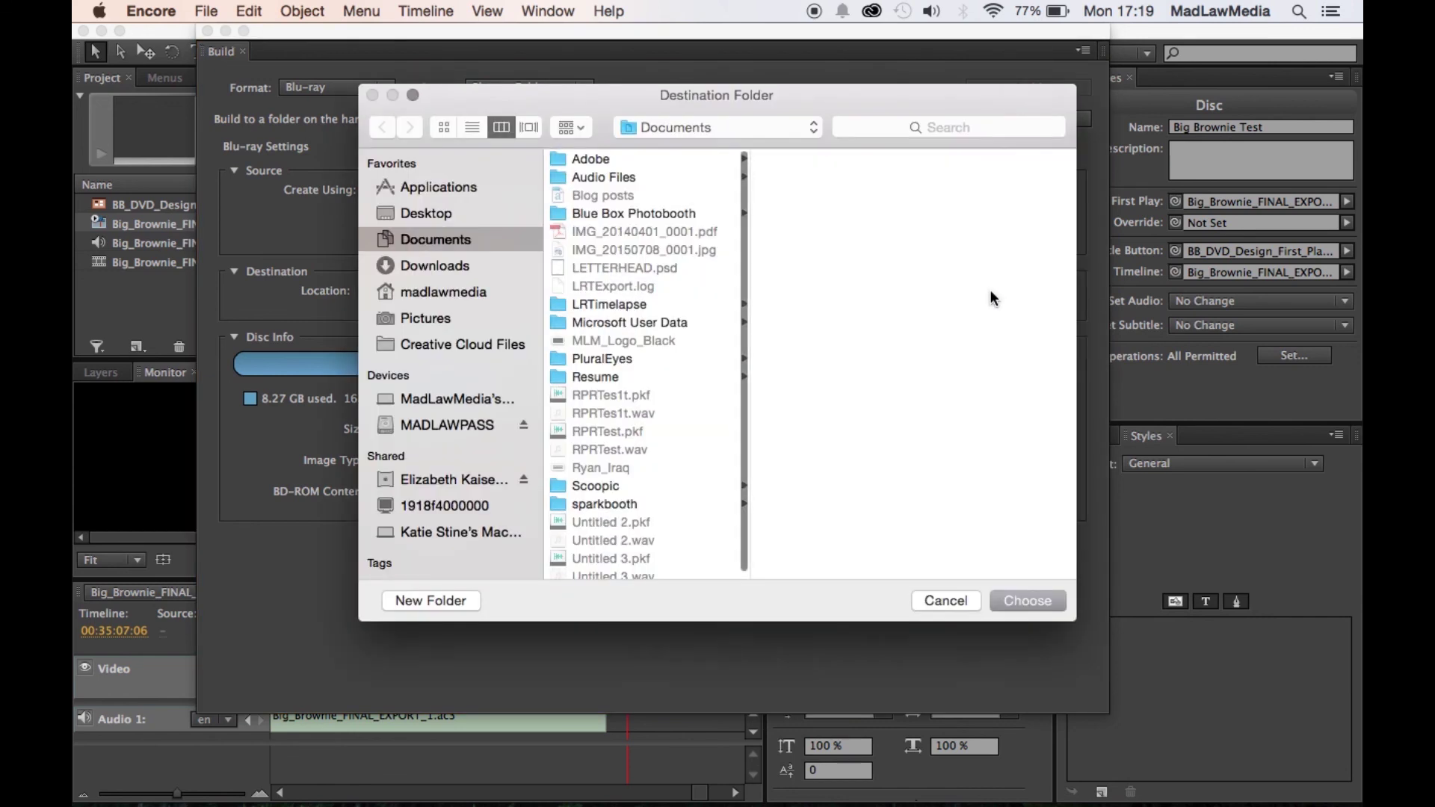
# Set the build destination to MADLAWPASS > BTF > Disc_Stuff
pyautogui.click(449, 425)
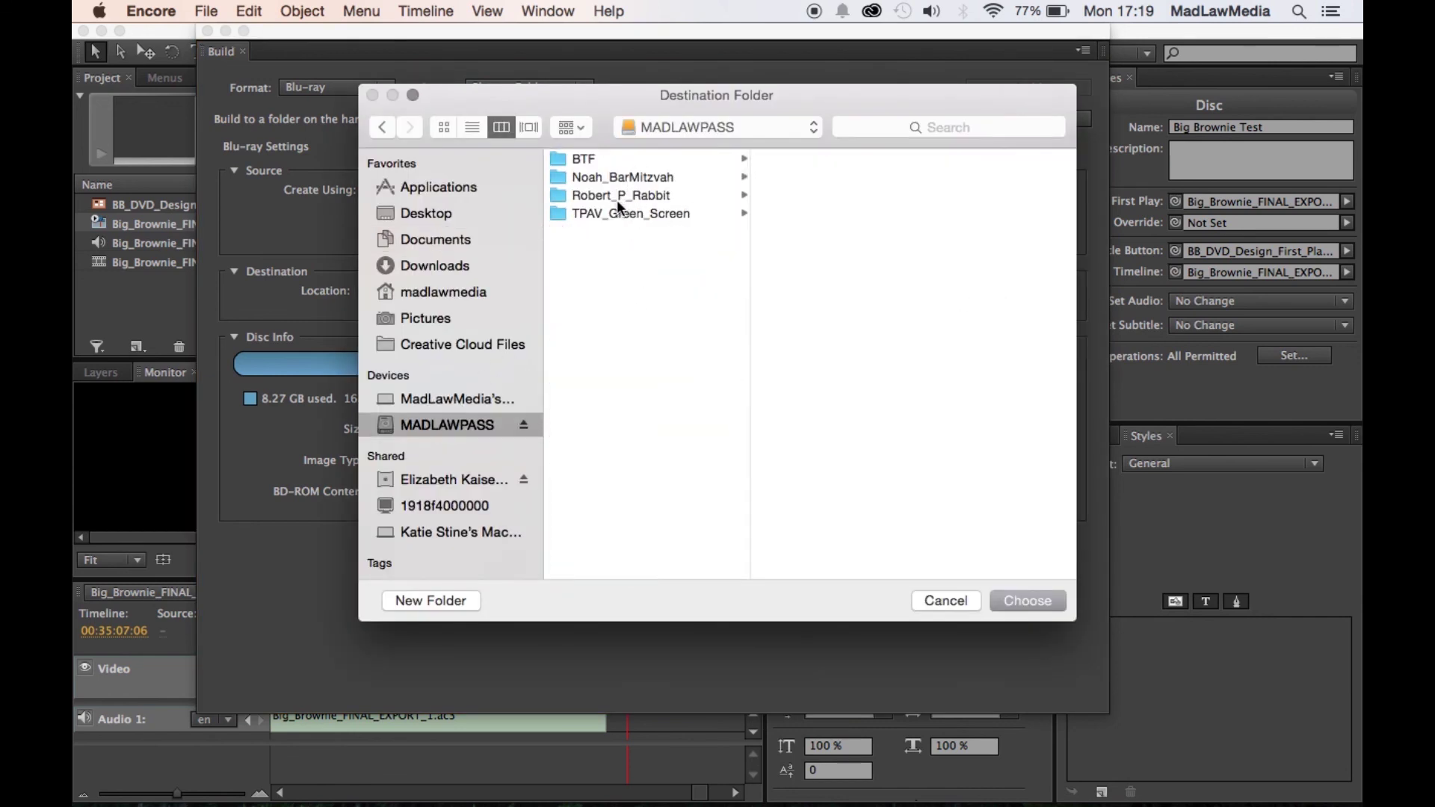
pyautogui.click(615, 157)
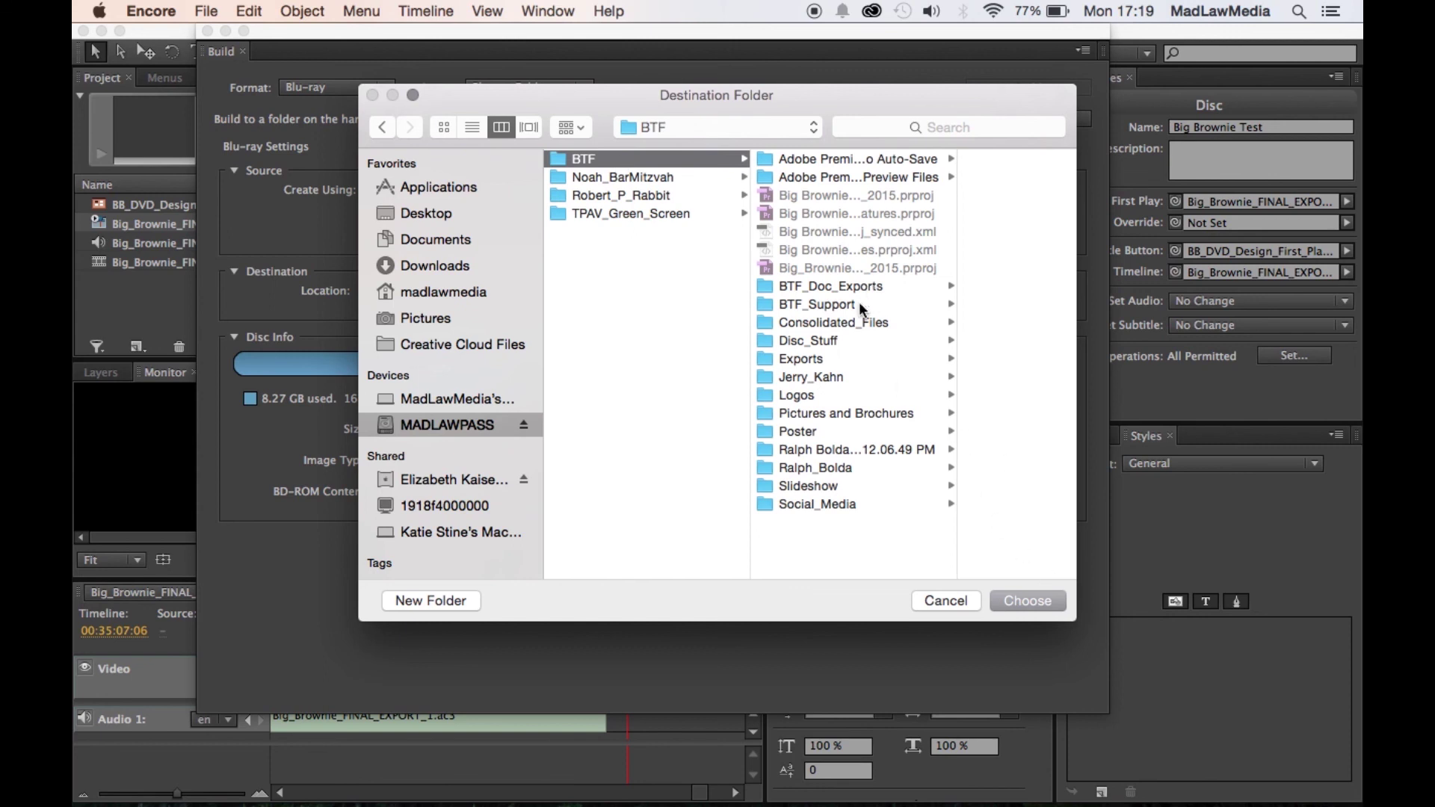
pyautogui.click(837, 340)
pyautogui.click(1025, 601)
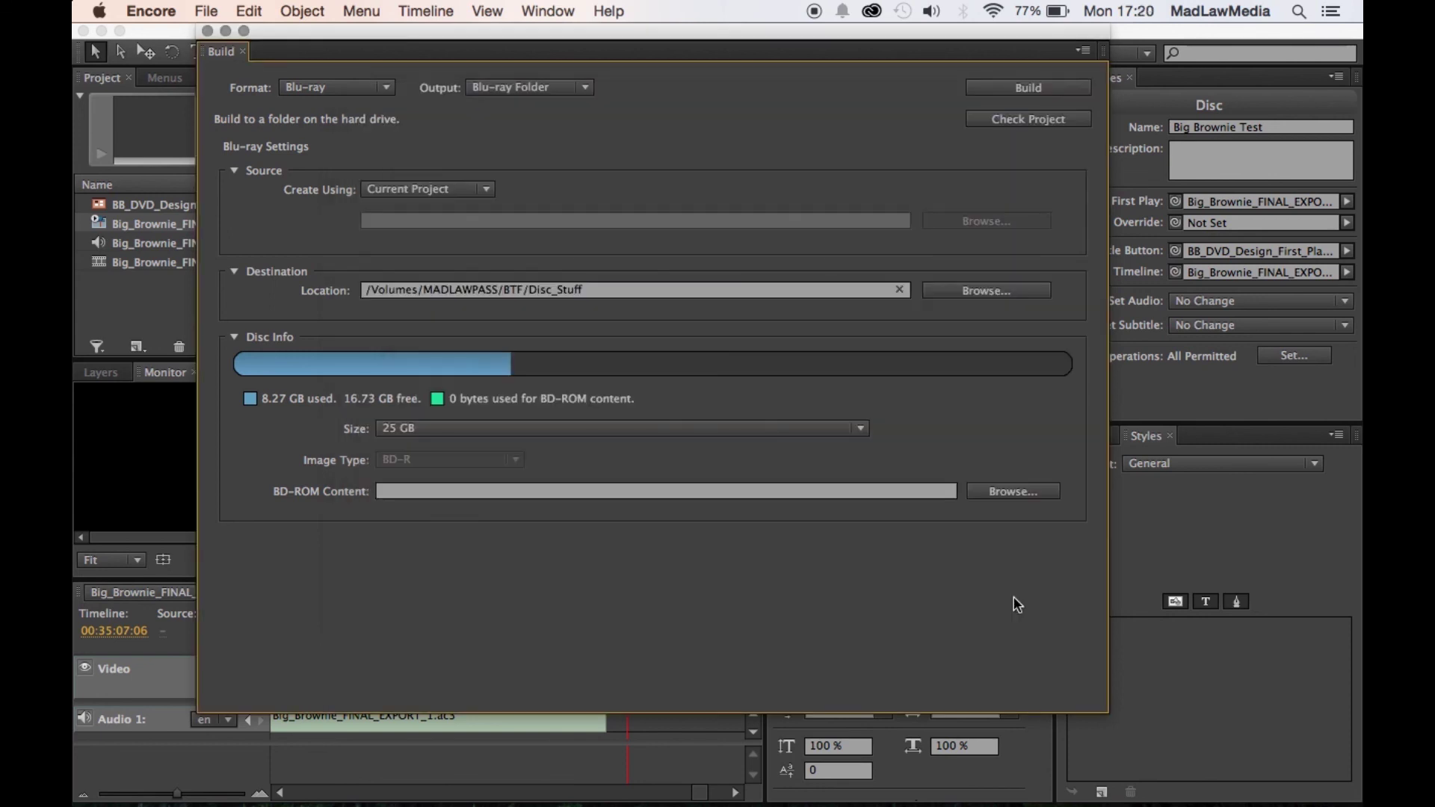
# Keep the disc size at 25 GB and start building the Blu-ray folder
pyautogui.click(449, 429)
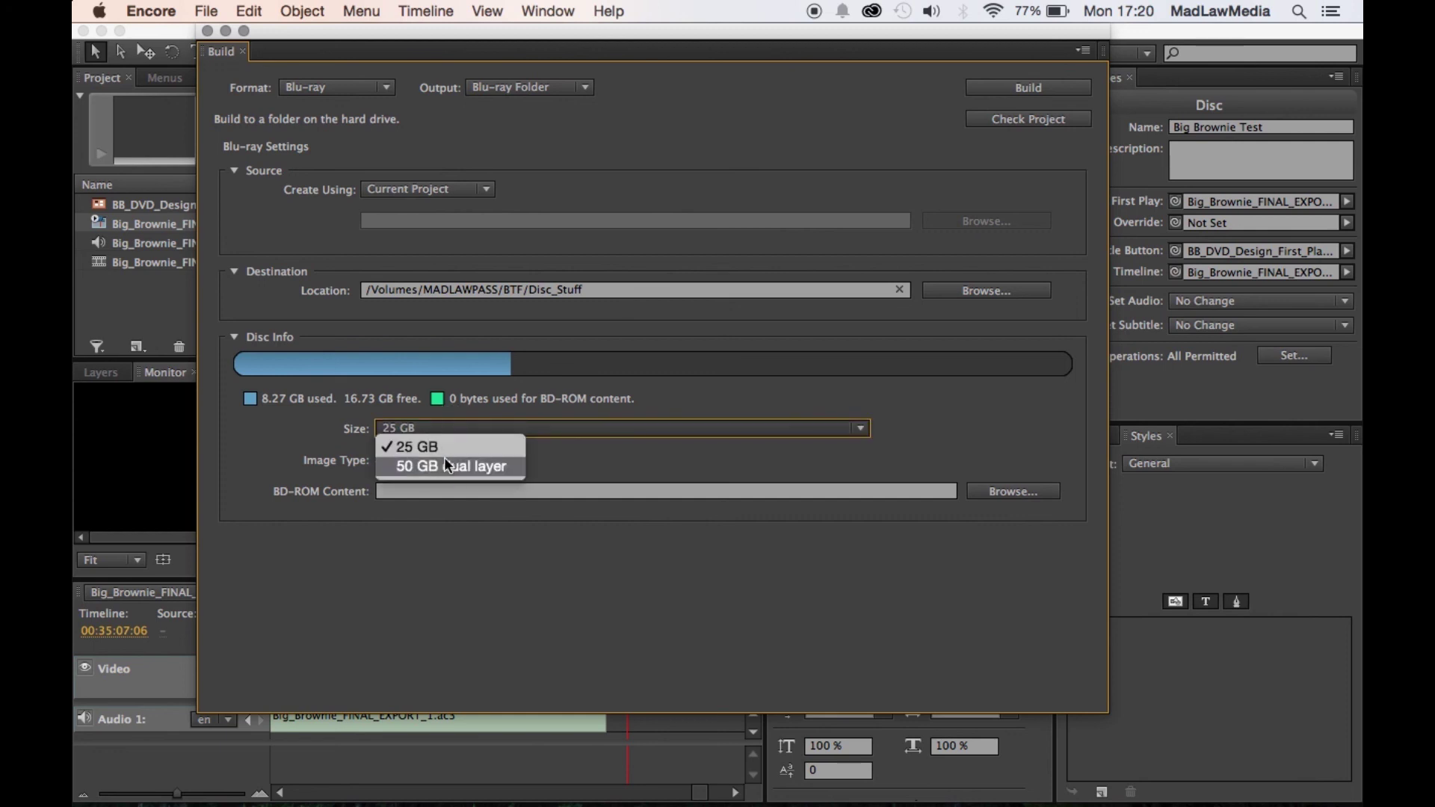
pyautogui.click(590, 465)
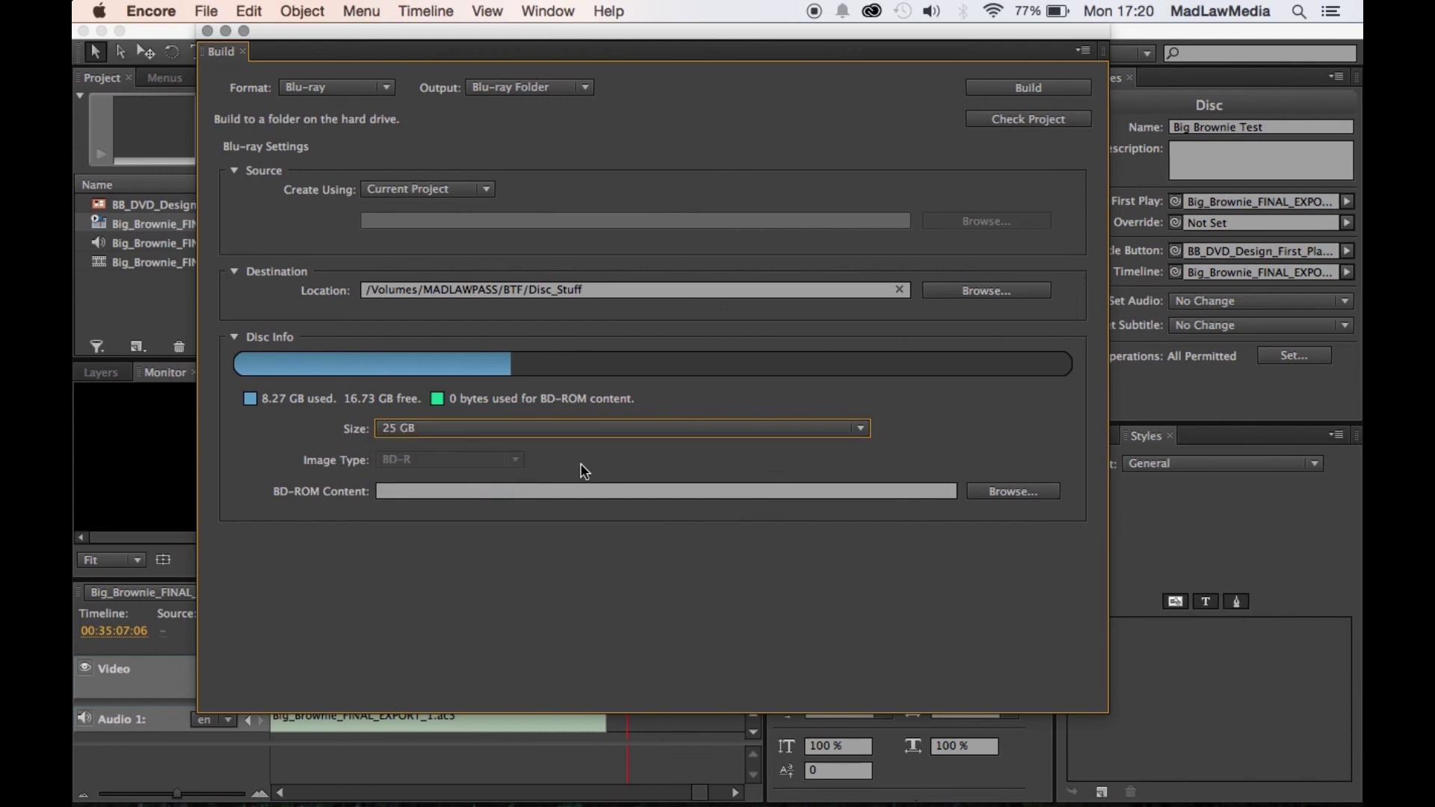
pyautogui.click(1027, 89)
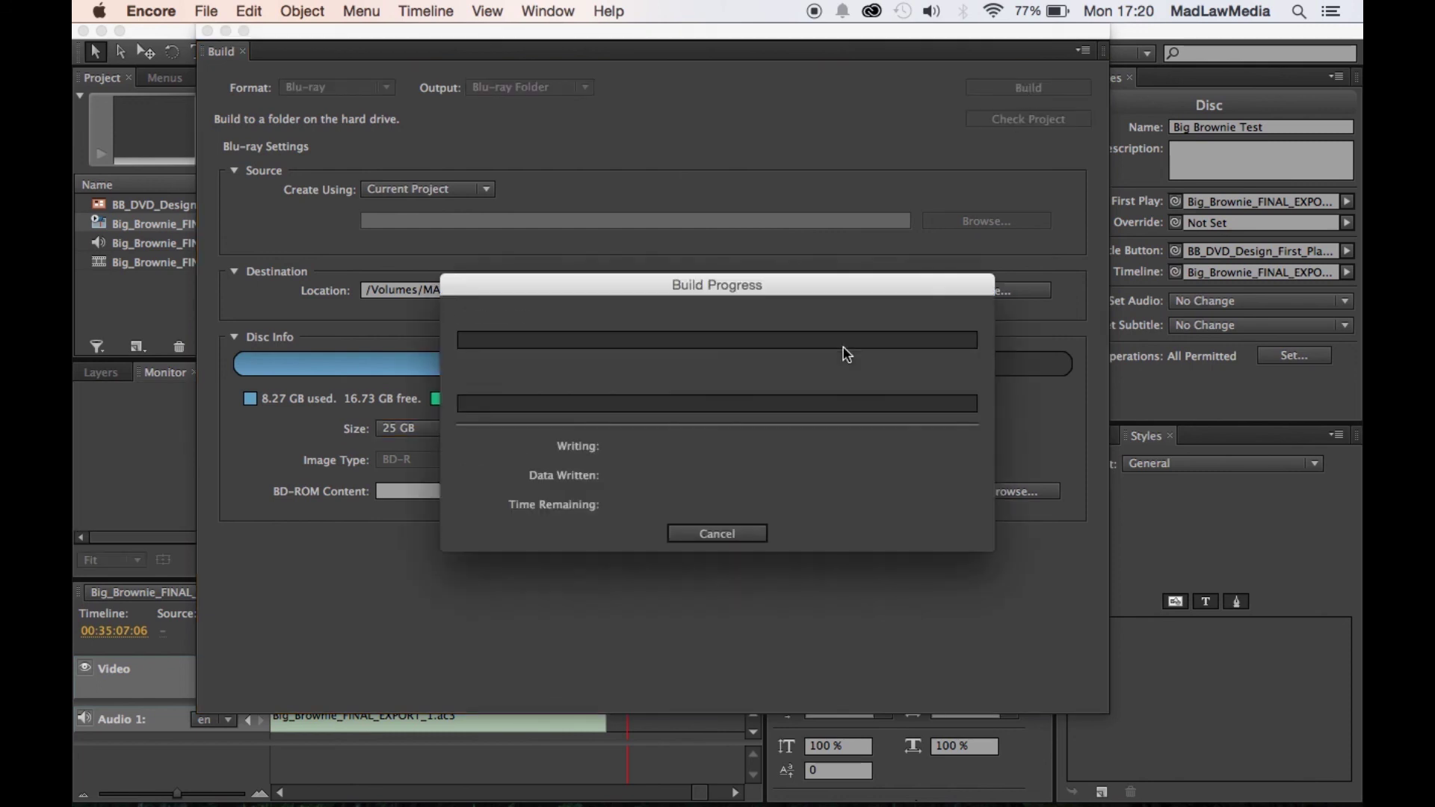